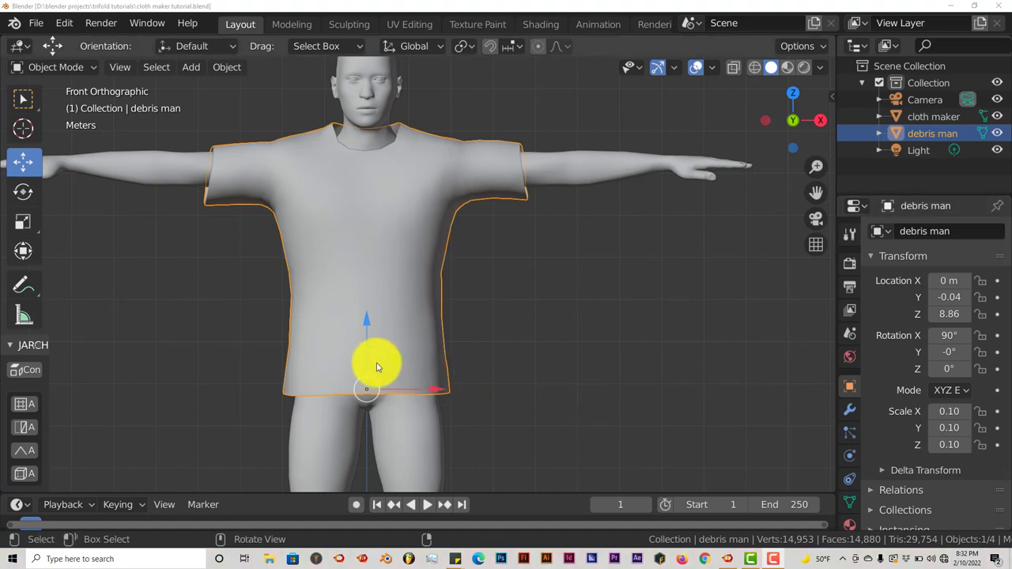
- Open Preferences on the Add-ons page, opening and cancelling the Install file browser
{"action": "left_click", "coordinate": [64, 23]}
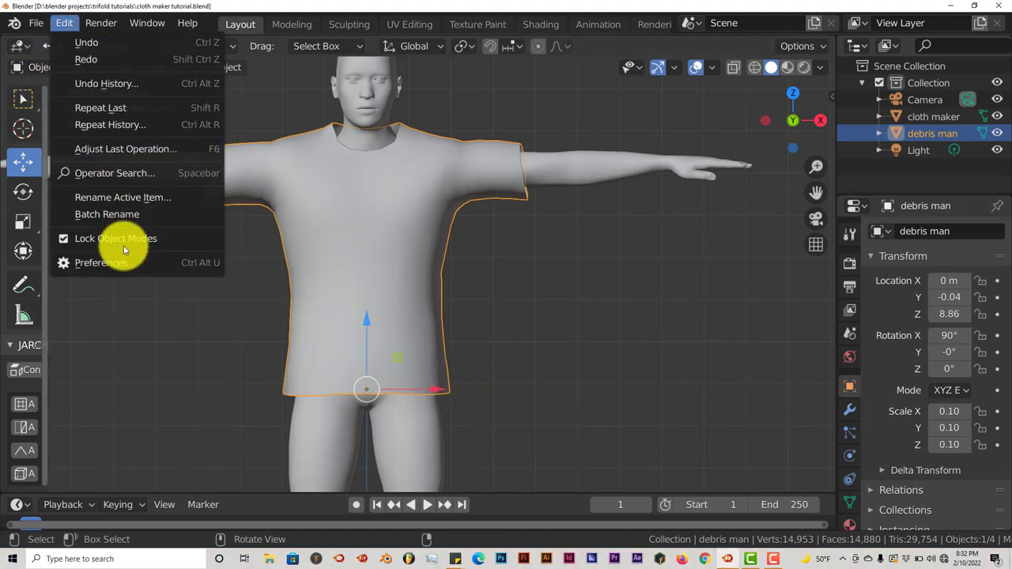
{"action": "left_click", "coordinate": [124, 264]}
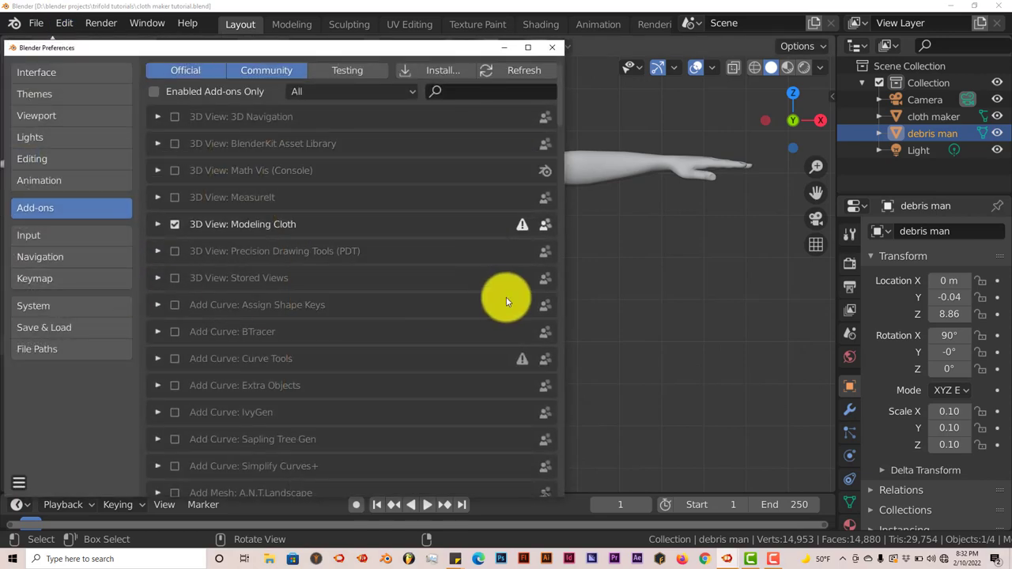
{"action": "left_click", "coordinate": [436, 70]}
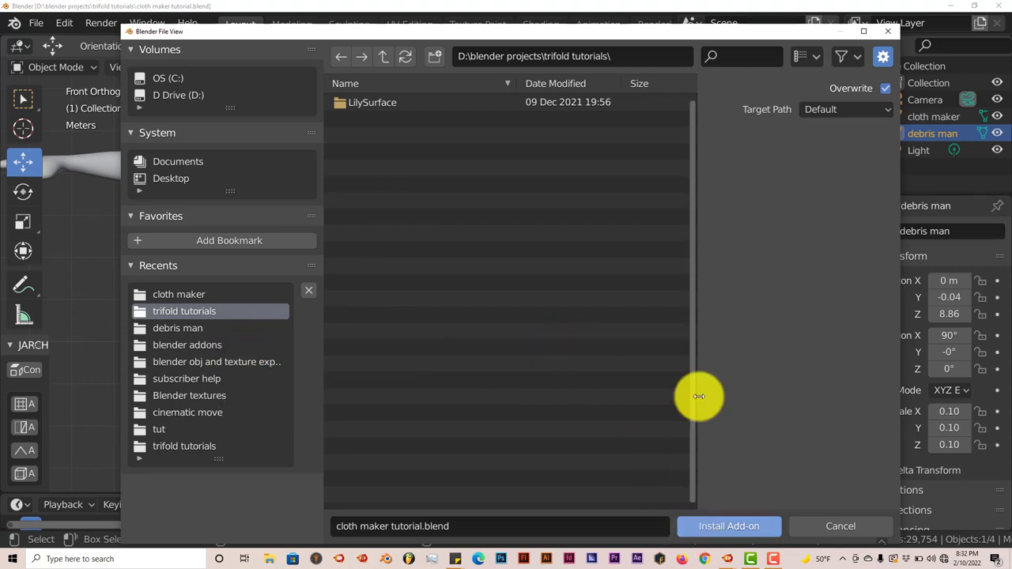
{"action": "left_click", "coordinate": [892, 33]}
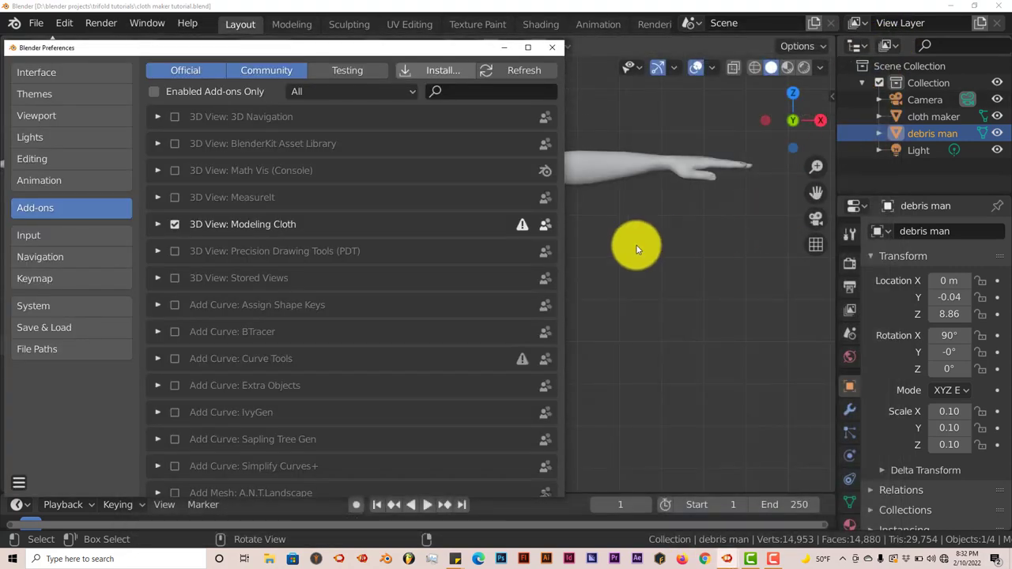
- Search add-ons for 'mode', enable 3D View: Modeling Cloth, view its details, and close Preferences
{"action": "left_click", "coordinate": [501, 93]}
{"action": "type", "text": "mode"}
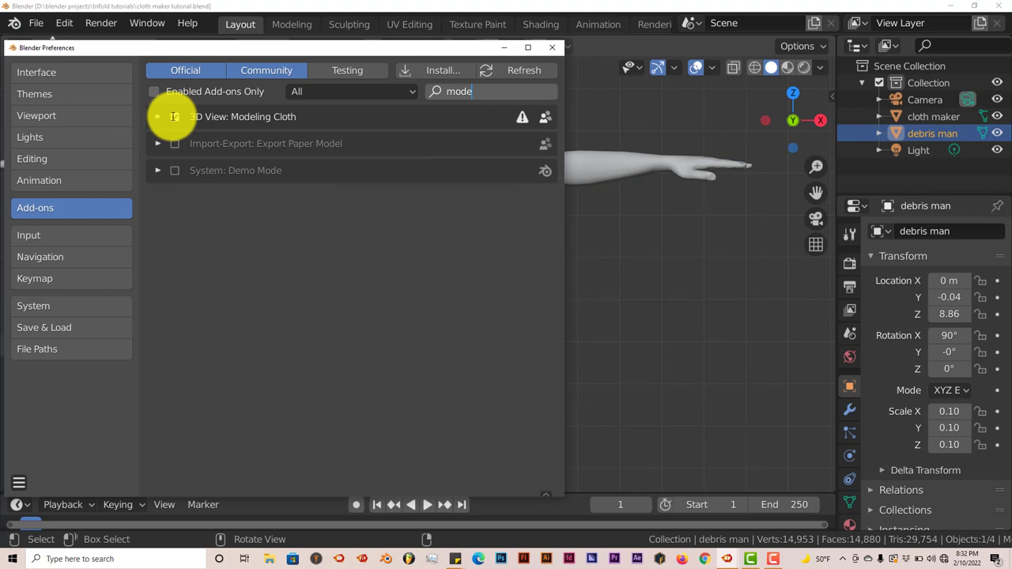
{"action": "left_click", "coordinate": [174, 116]}
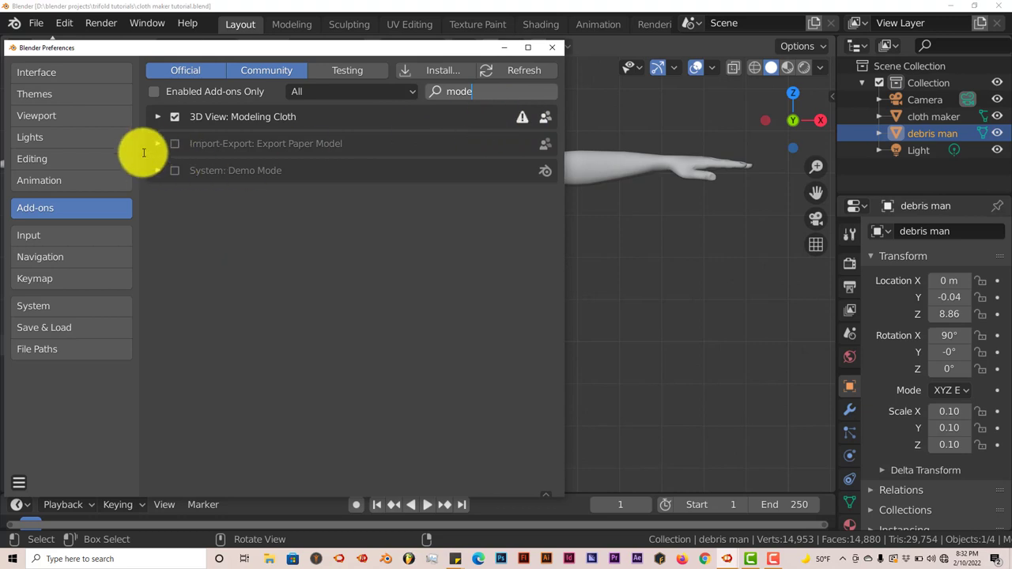
{"action": "left_click", "coordinate": [159, 117]}
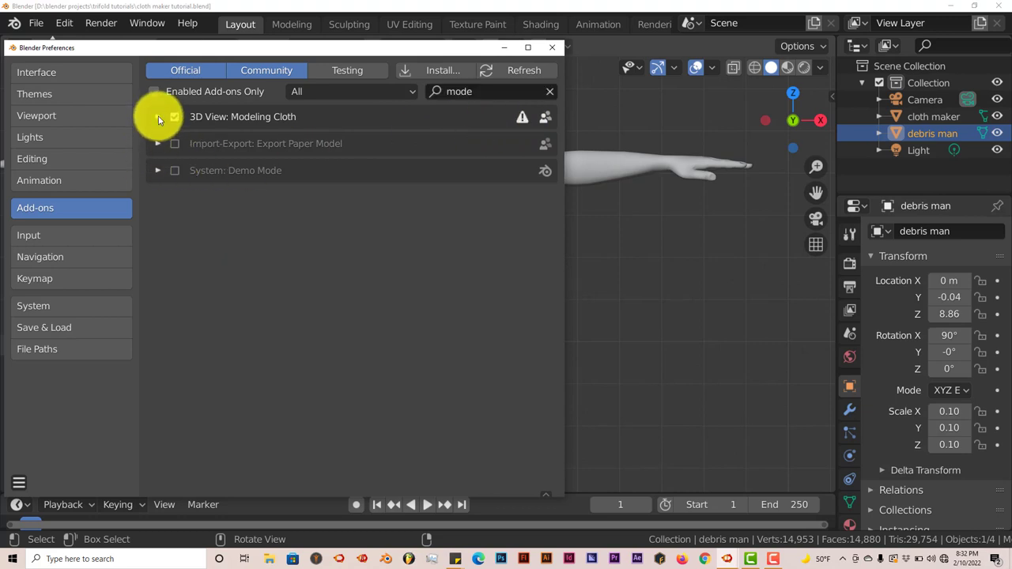
{"action": "left_click", "coordinate": [158, 116]}
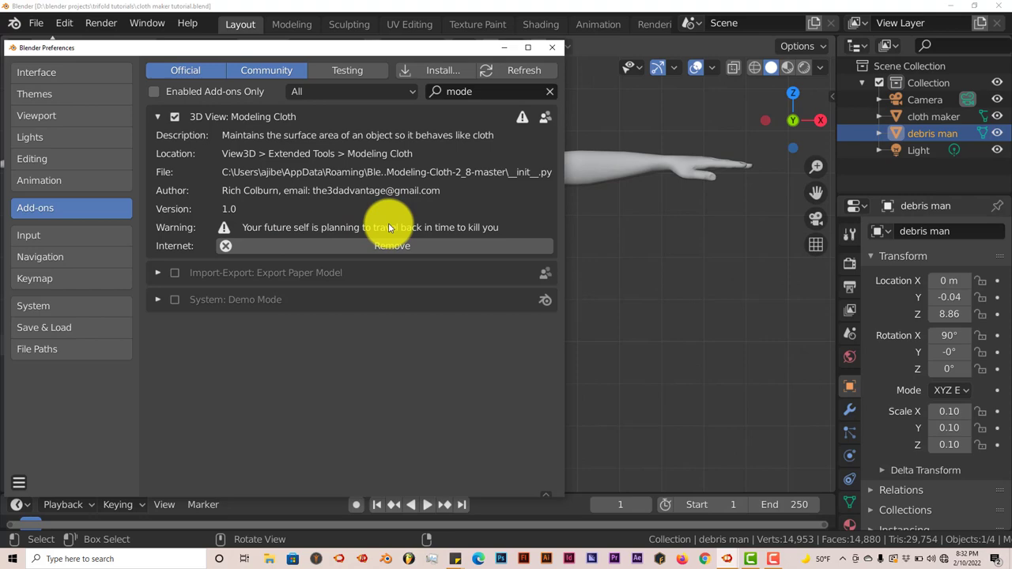
{"action": "left_click", "coordinate": [552, 48]}
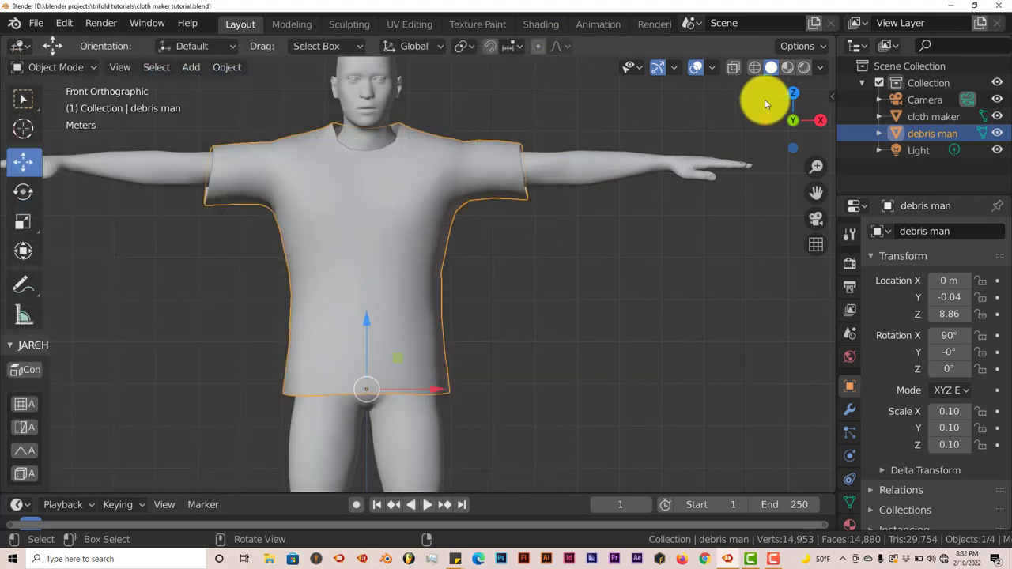
- Show the viewport sidebar's Extended Tools tab with the Modeling Cloth Panel's sew, cloth and collider tools
{"action": "left_click", "coordinate": [831, 96]}
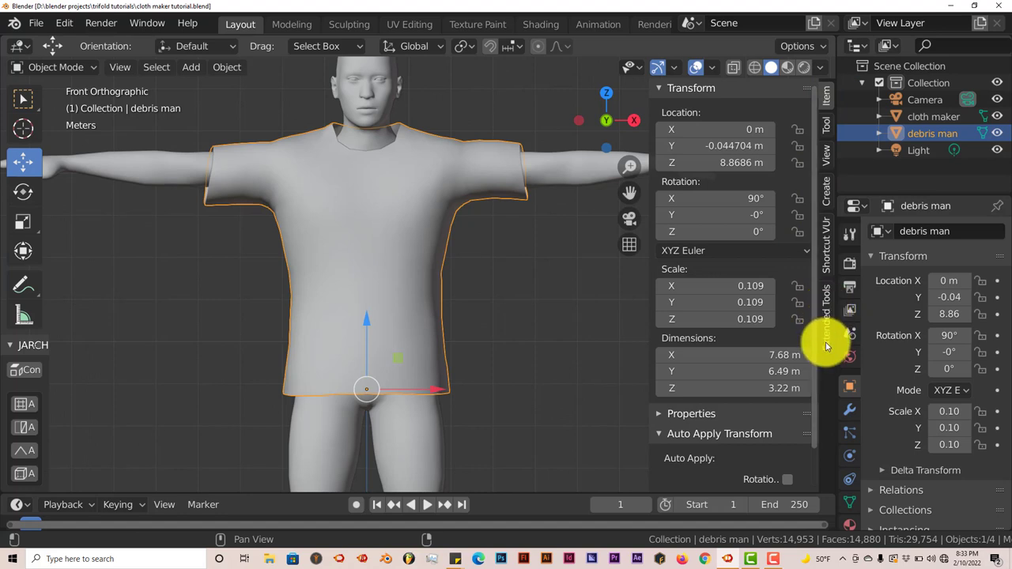
{"action": "left_click", "coordinate": [827, 343]}
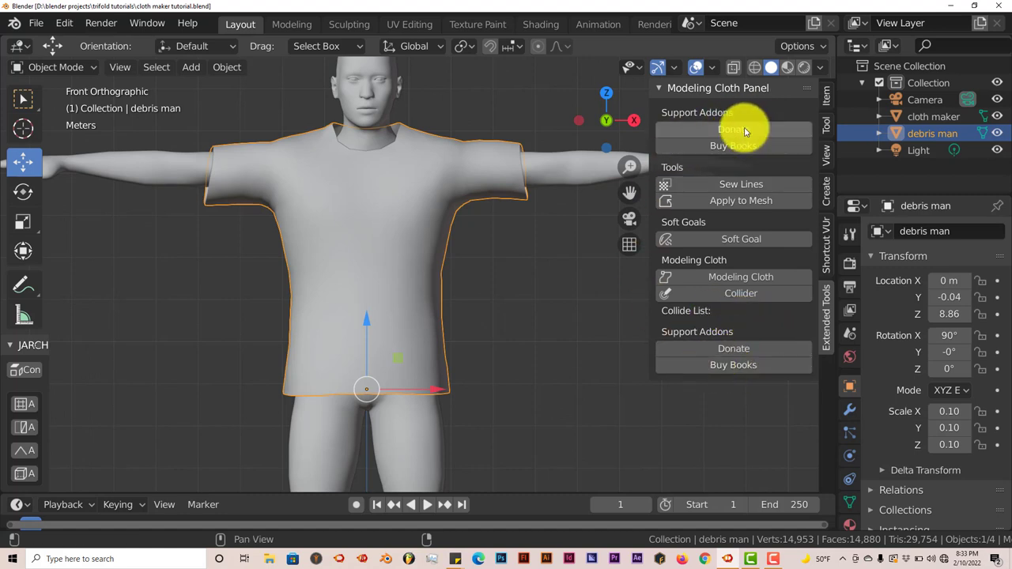
{"action": "scroll", "coordinate": [453, 261], "scroll_direction": "up", "scroll_amount": 1}
{"action": "scroll", "coordinate": [453, 256], "scroll_direction": "up", "scroll_amount": 1}
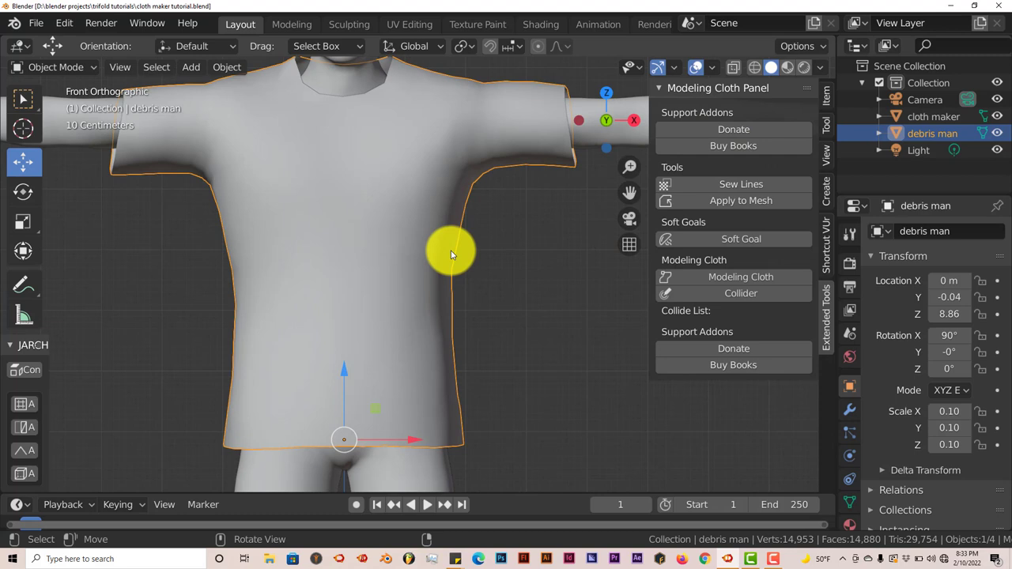
{"action": "scroll", "coordinate": [452, 253], "scroll_direction": "down", "scroll_amount": 2}
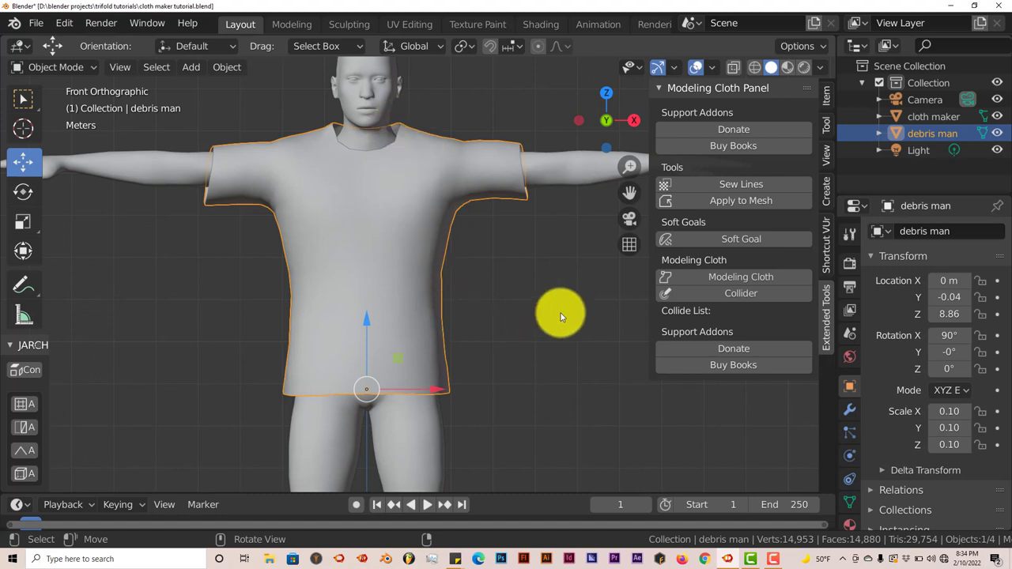
- Make the debris man shirt a Modeling Cloth object and turn on Continuous Update
{"action": "left_click", "coordinate": [719, 275]}
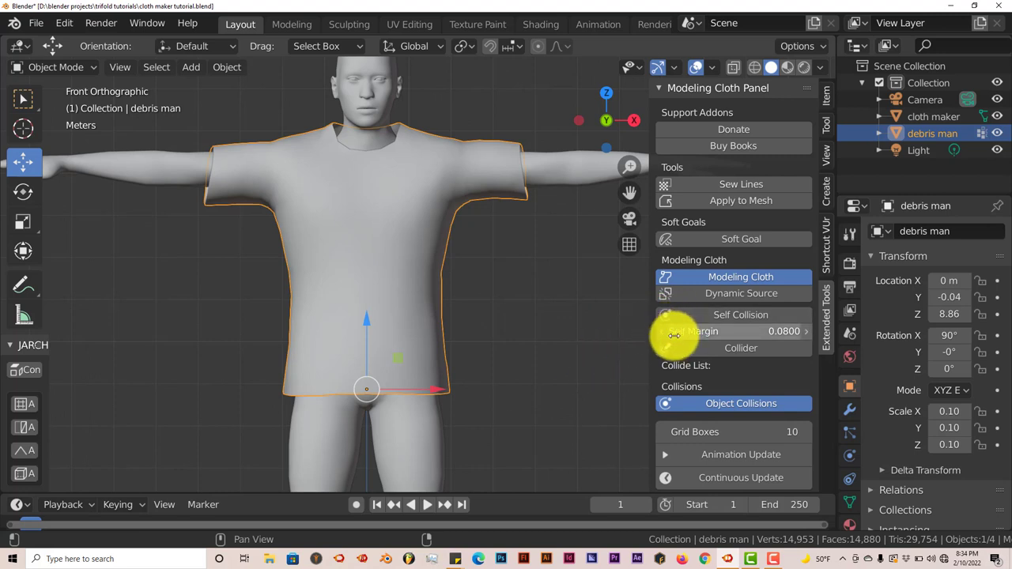
{"action": "scroll", "coordinate": [676, 336], "scroll_direction": "down", "scroll_amount": 2}
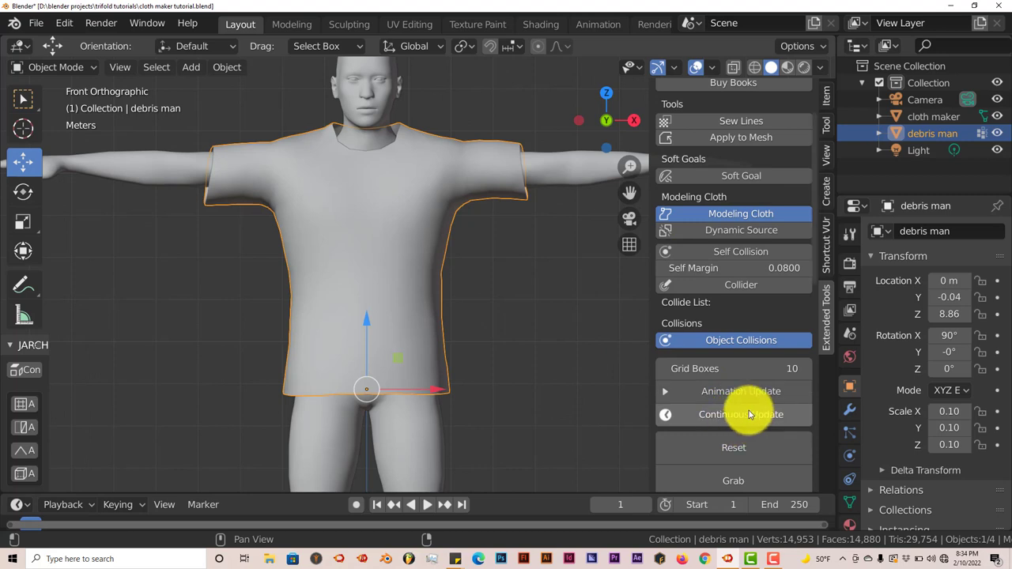
{"action": "left_click", "coordinate": [749, 414]}
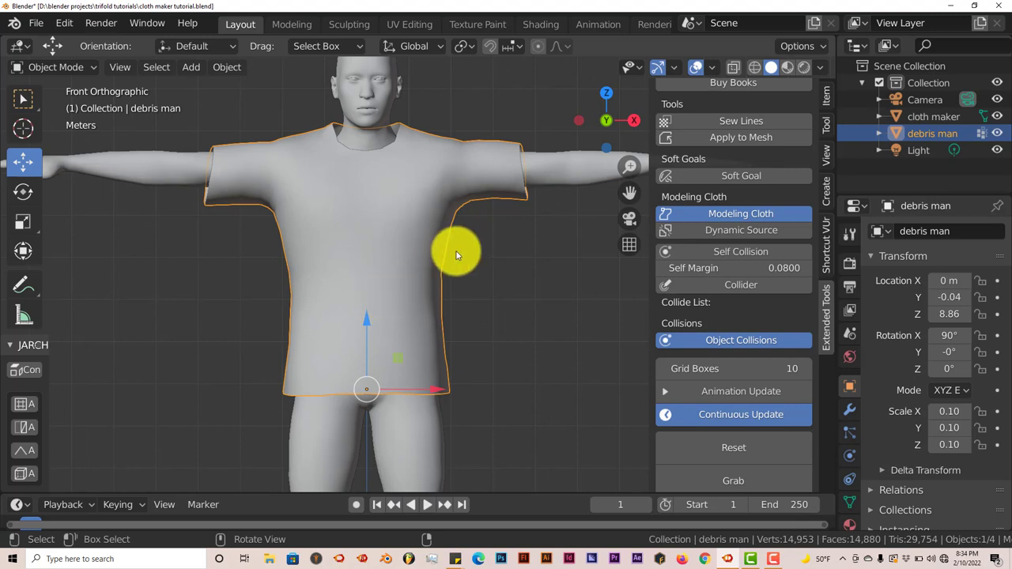
{"action": "scroll", "coordinate": [719, 323], "scroll_direction": "down", "scroll_amount": 6}
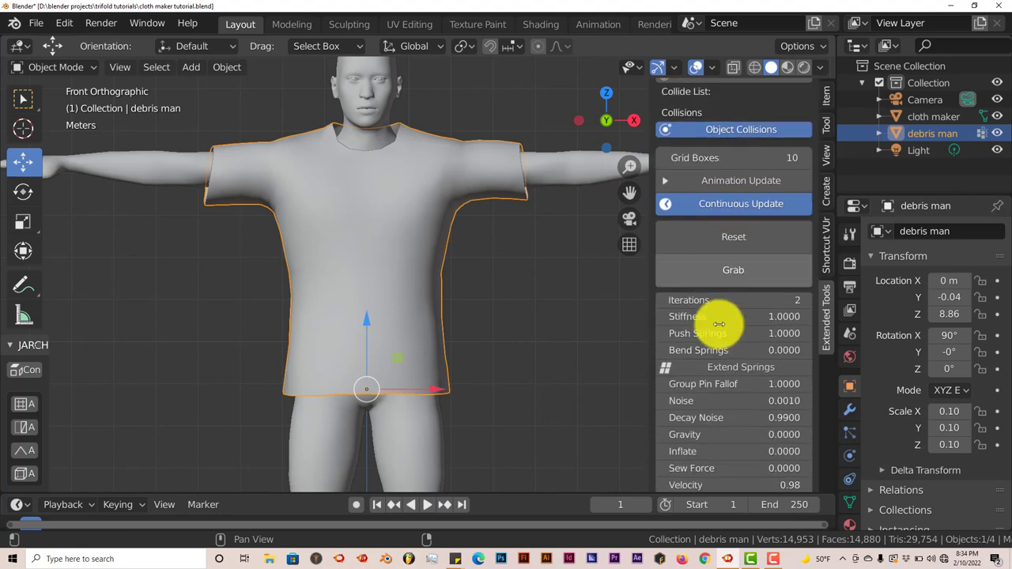
{"action": "scroll", "coordinate": [719, 323], "scroll_direction": "down", "scroll_amount": 6}
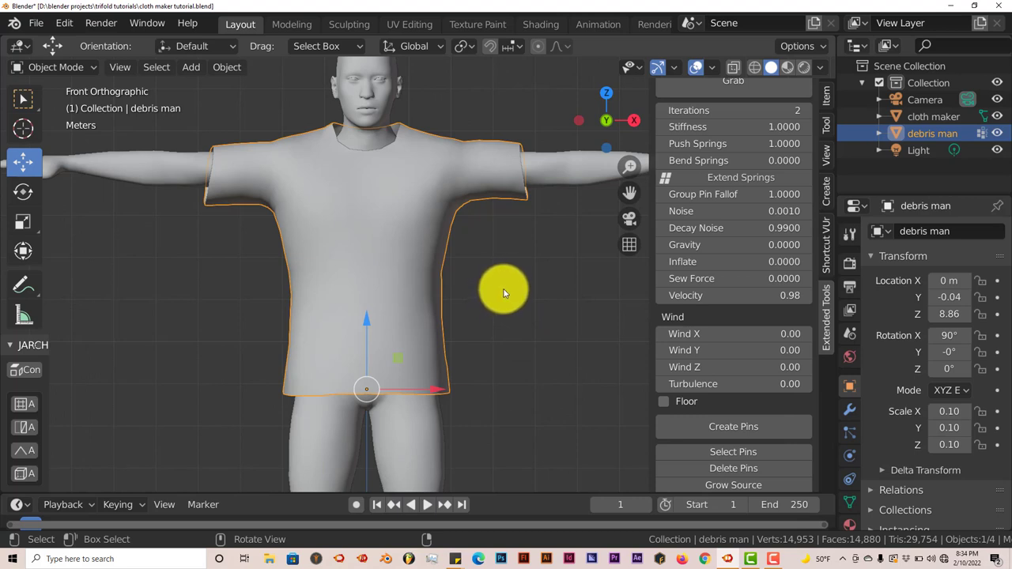
- Make the cloth maker body a Collider and show its Physics properties
{"action": "left_click", "coordinate": [564, 175]}
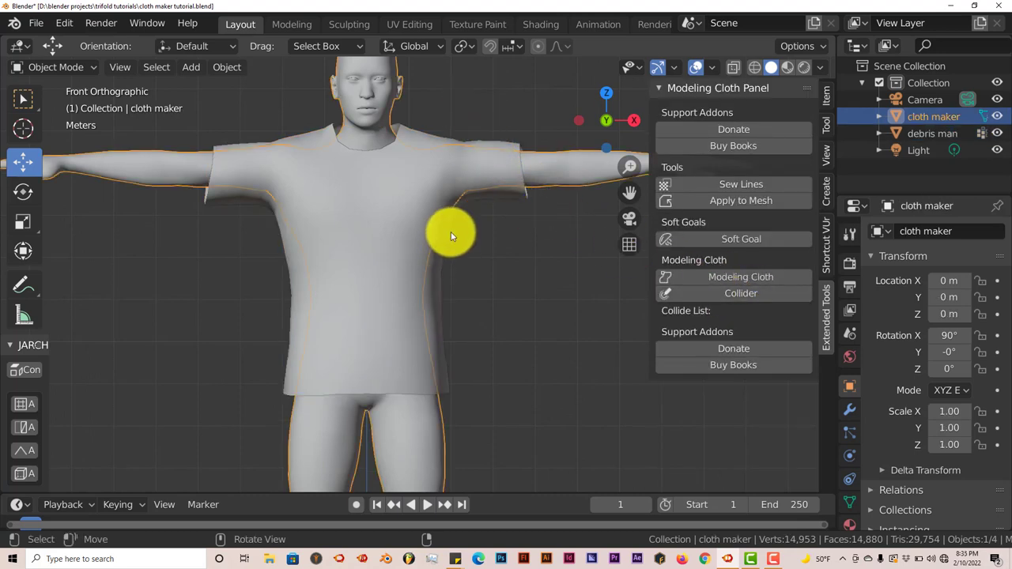
{"action": "left_click", "coordinate": [736, 295]}
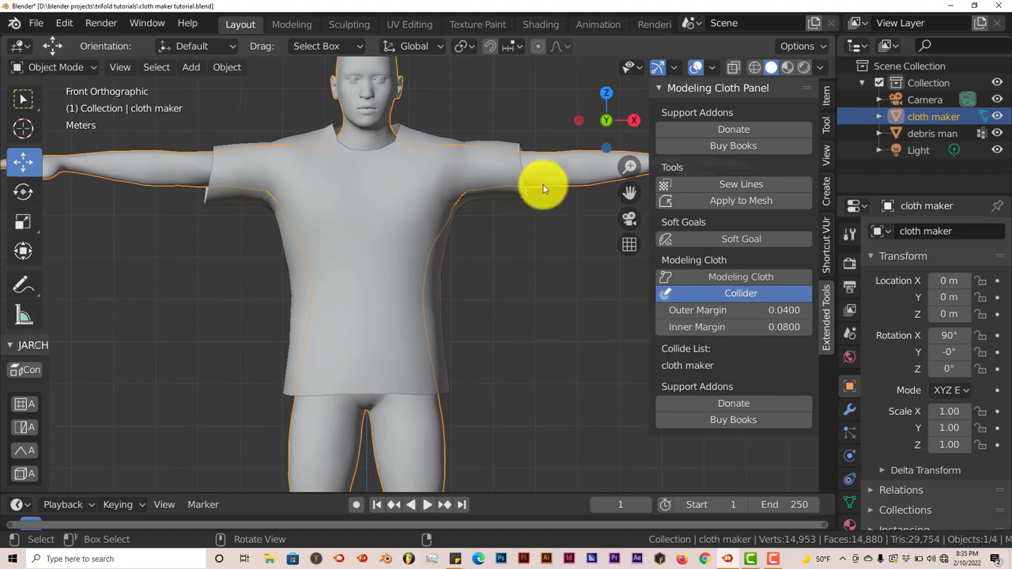
{"action": "left_click", "coordinate": [847, 455]}
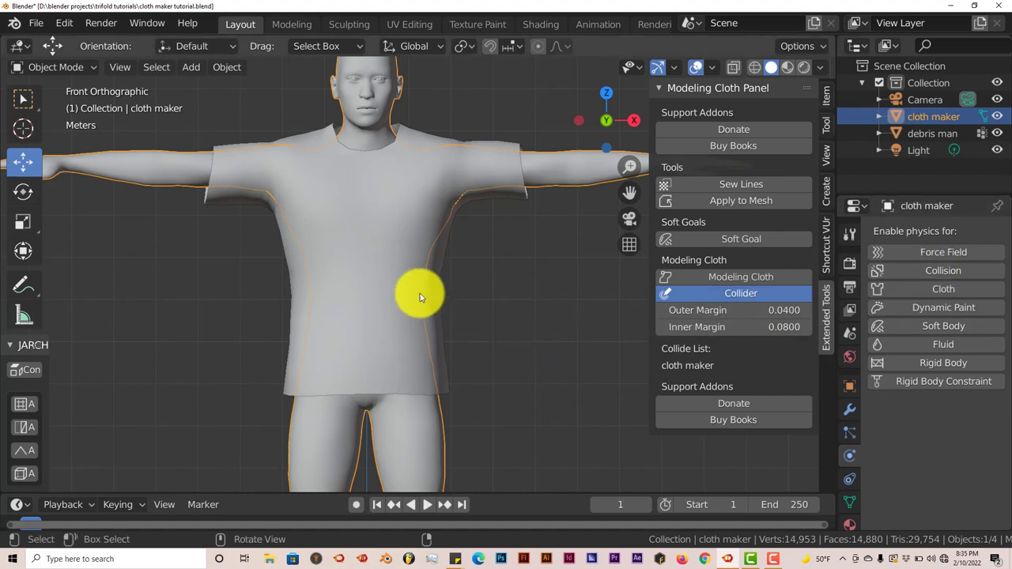
- Reselect debris man and review its cloth settings: 2 iterations, stiffness 1.0, gravity 0, velocity 0.98
{"action": "left_click", "coordinate": [406, 253]}
{"action": "scroll", "coordinate": [750, 409], "scroll_direction": "down", "scroll_amount": 8}
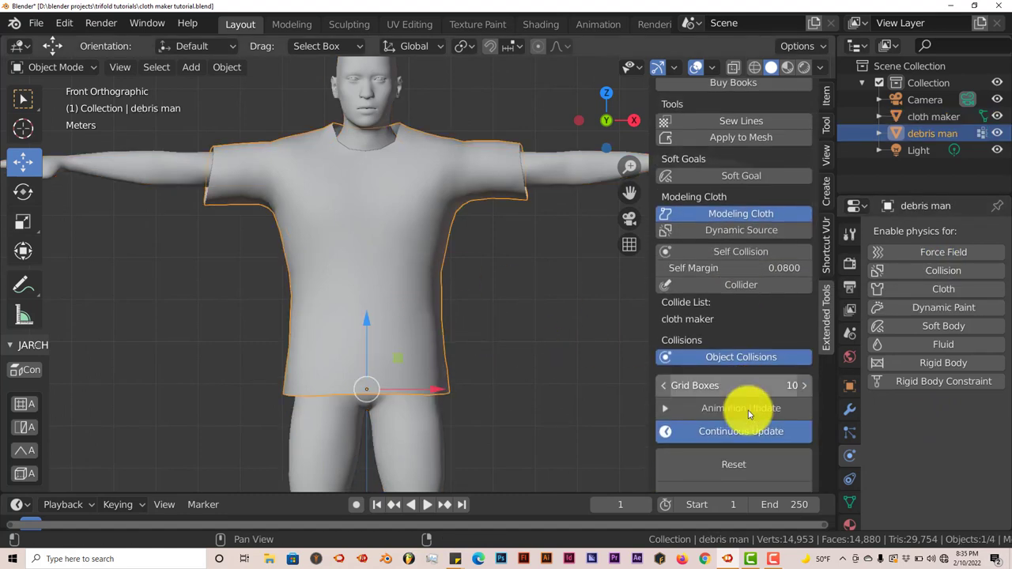
{"action": "scroll", "coordinate": [750, 410], "scroll_direction": "down", "scroll_amount": 5}
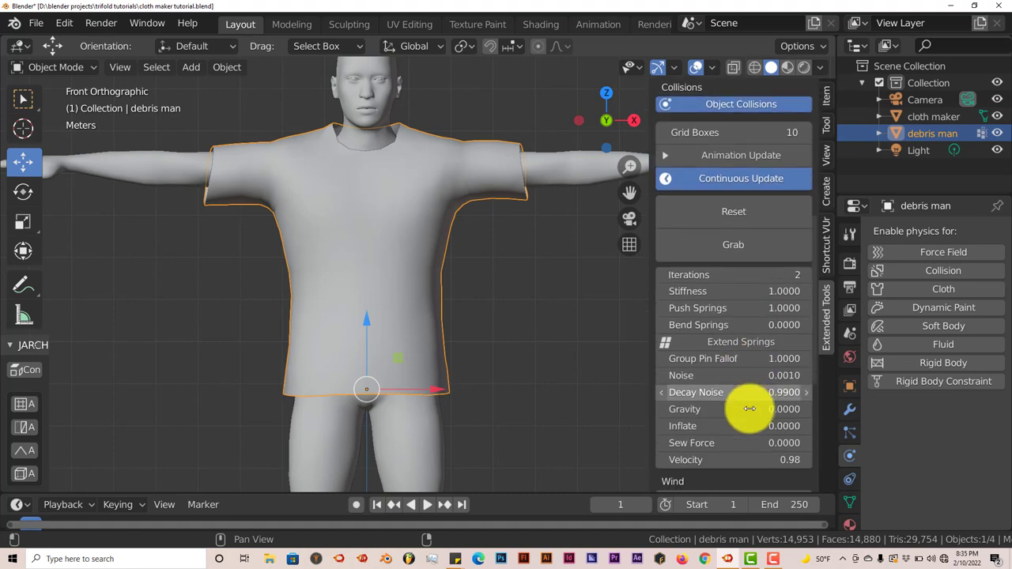
{"action": "scroll", "coordinate": [749, 407], "scroll_direction": "down", "scroll_amount": 5}
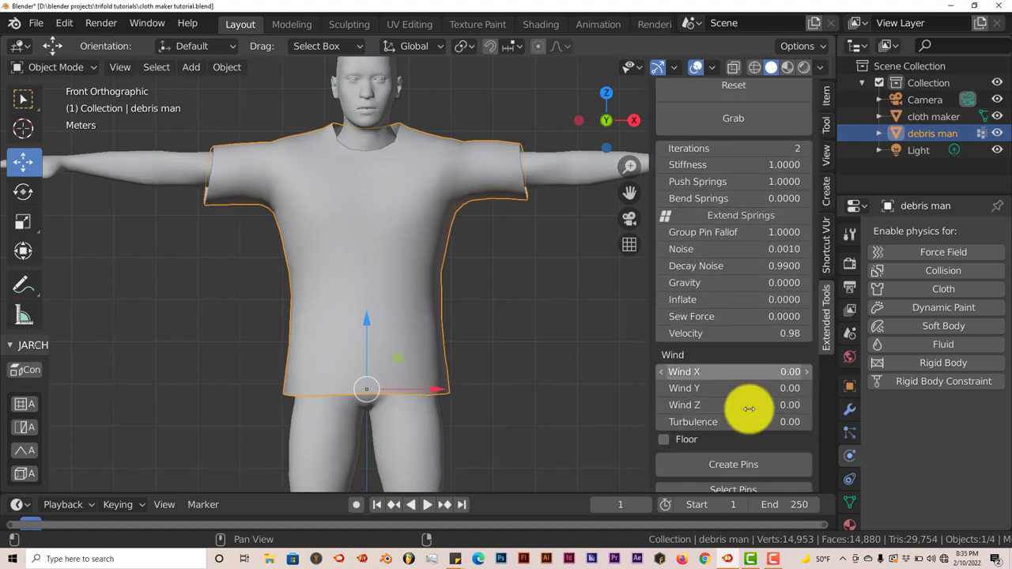
{"action": "scroll", "coordinate": [749, 411], "scroll_direction": "up", "scroll_amount": 3}
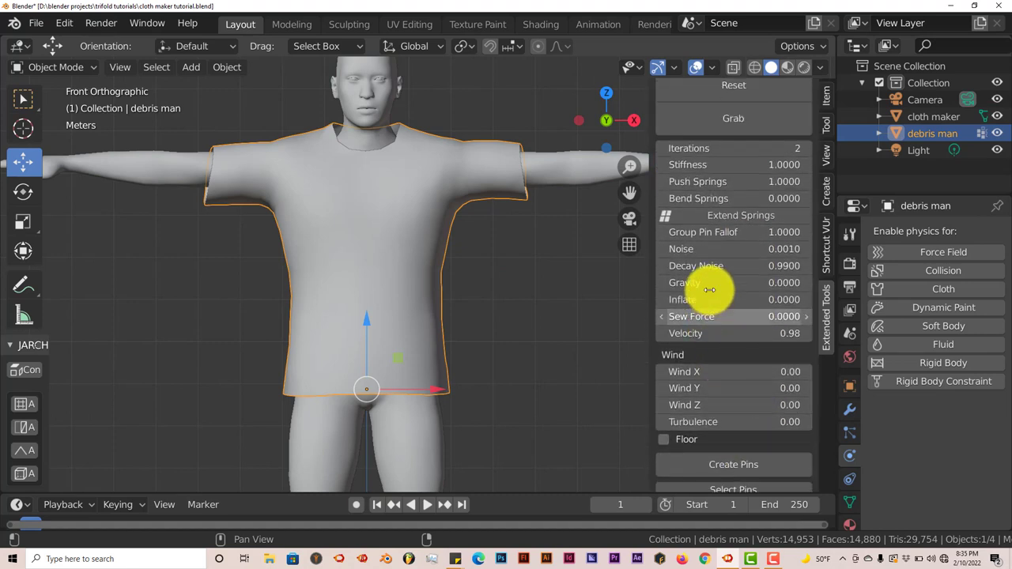
- Test a cloth gravity of -1.11 on the shirt, then reset it to its original shape
{"action": "mouse_move", "coordinate": [724, 283]}
{"action": "left_mouse_down"}
{"action": "mouse_move", "coordinate": [696, 282]}
{"action": "mouse_move", "coordinate": [723, 282]}
{"action": "left_mouse_up"}
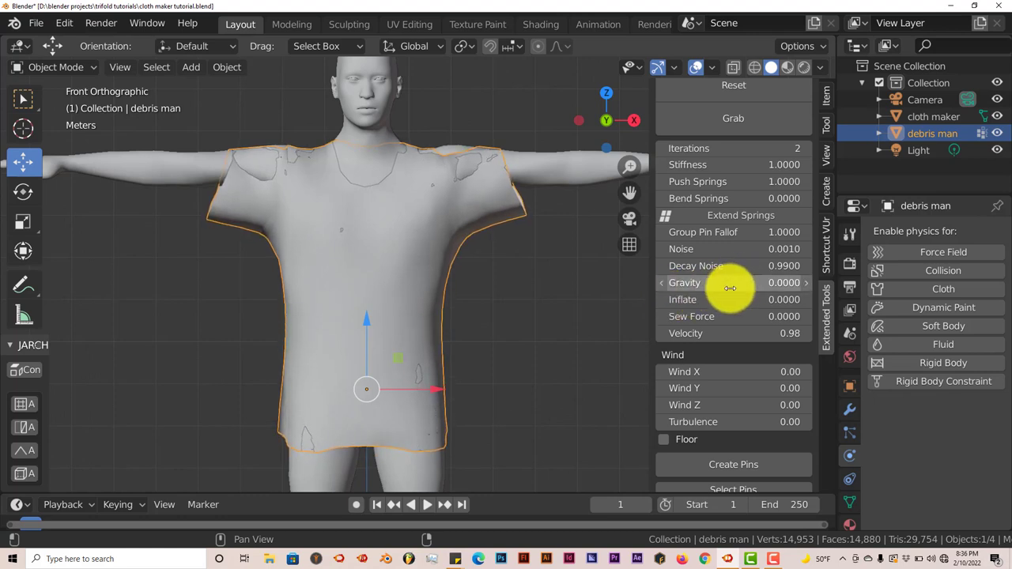
{"action": "scroll", "coordinate": [727, 287], "scroll_direction": "up", "scroll_amount": 5}
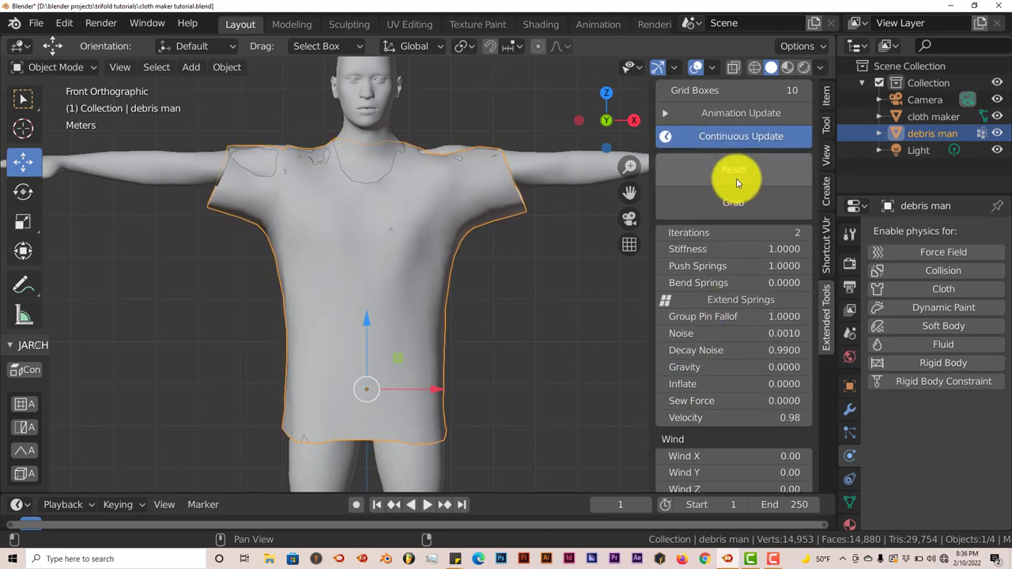
{"action": "left_click", "coordinate": [736, 178]}
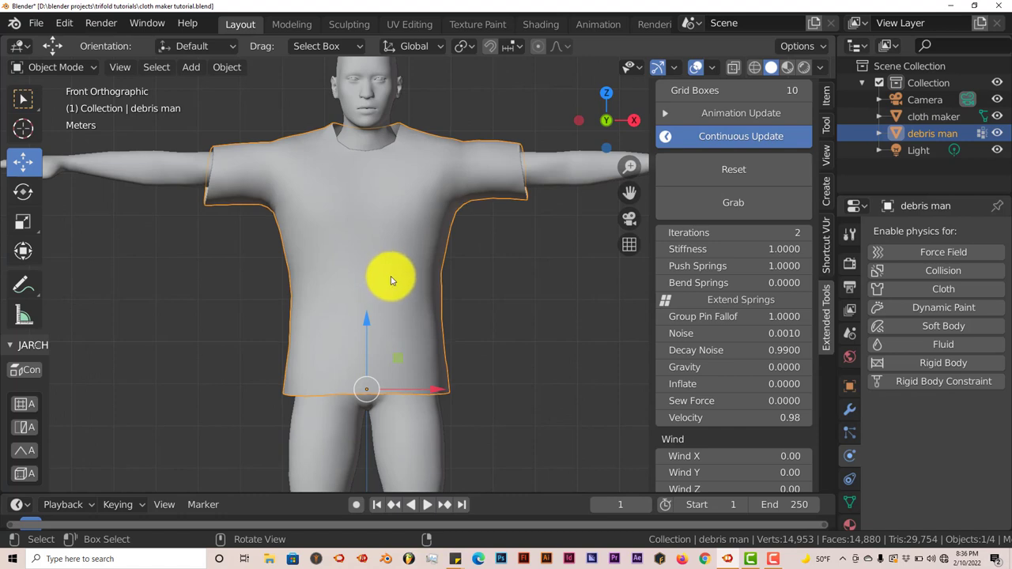
{"action": "scroll", "coordinate": [695, 345], "scroll_direction": "down", "scroll_amount": 2}
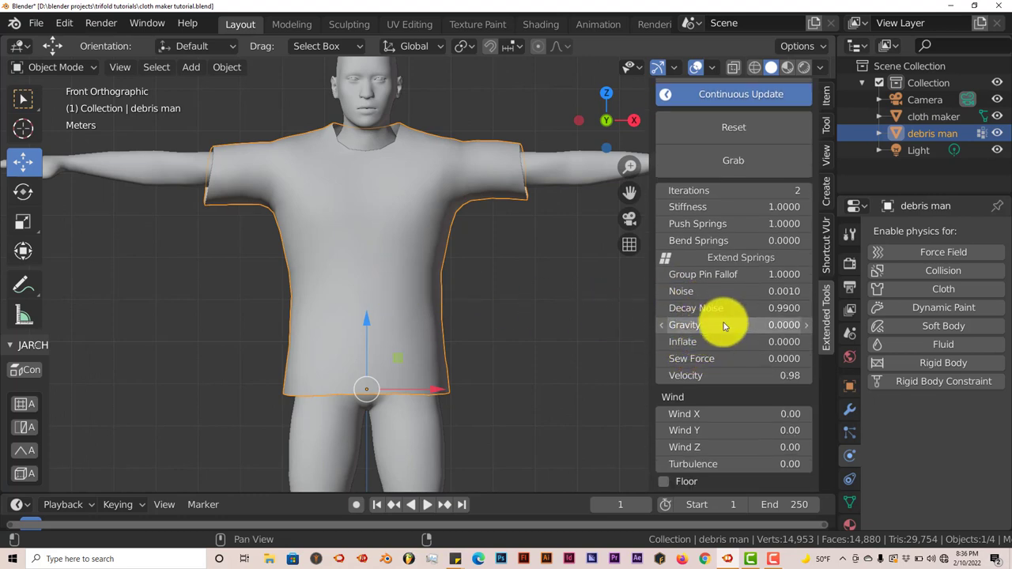
- Raise the shirt's gravity to test it, then set Gravity back to 0
{"action": "left_click_drag", "start_coordinate": [728, 325], "coordinate": [783, 325]}
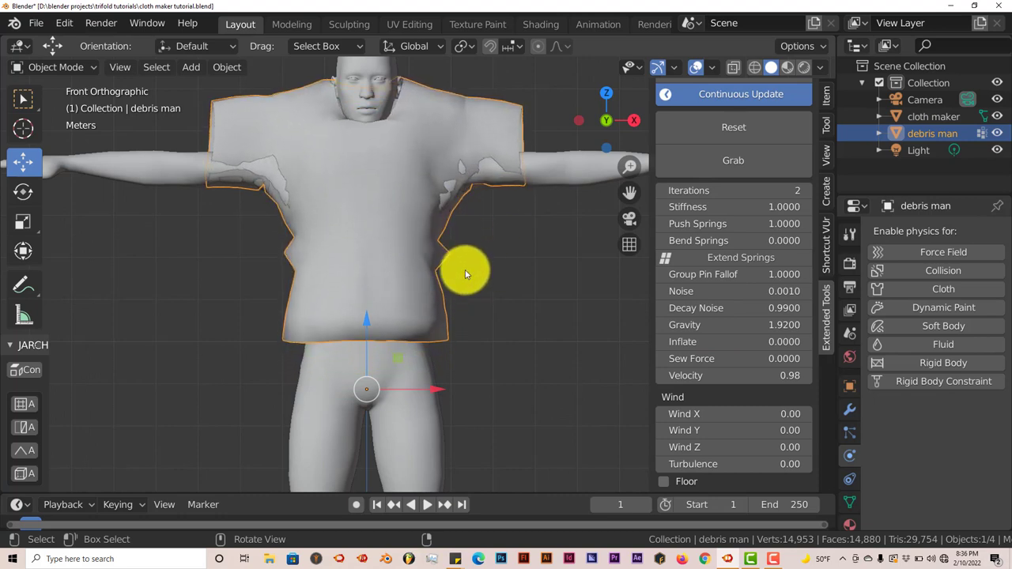
{"action": "scroll", "coordinate": [486, 286], "scroll_direction": "down", "scroll_amount": 3}
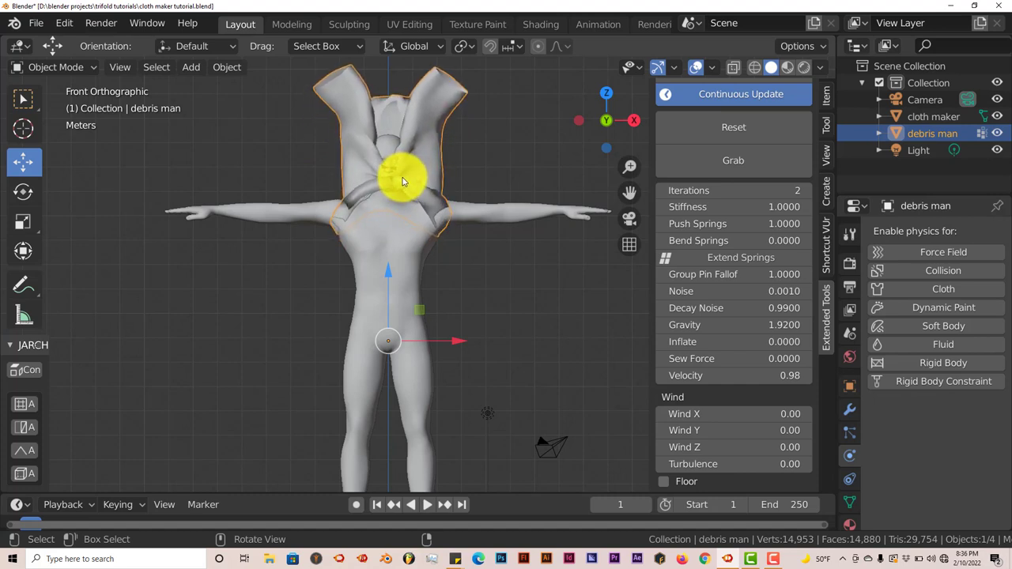
{"action": "double_click", "coordinate": [734, 325]}
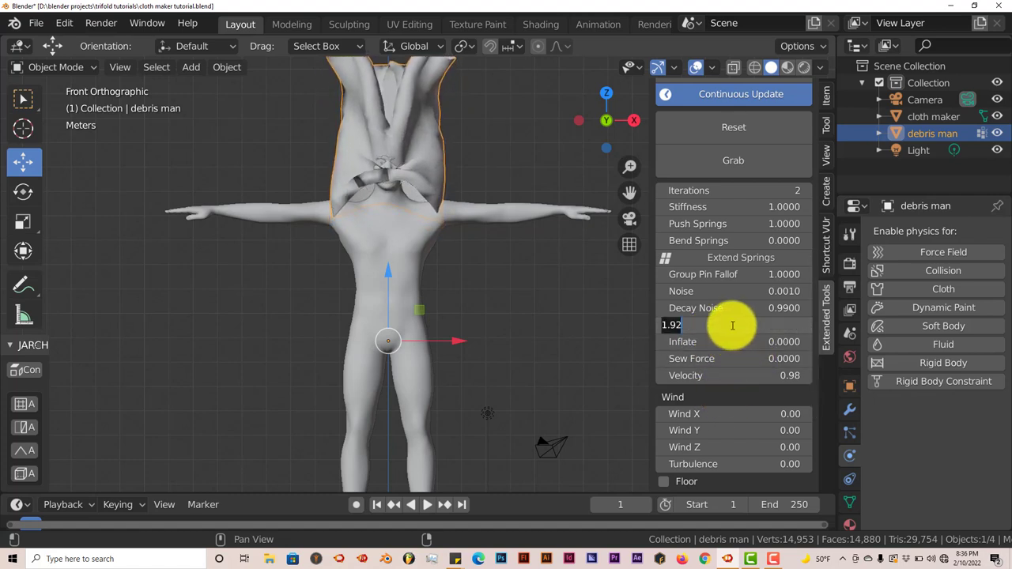
{"action": "type", "text": "0"}
{"action": "key", "text": "Return"}
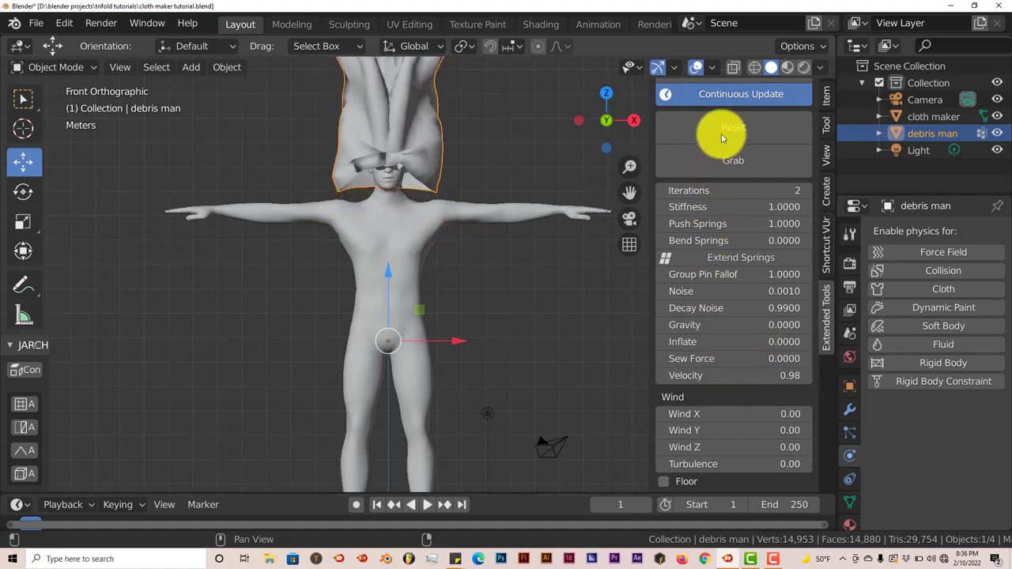
- Reset the shirt, set Wind X back to 0 after the wind test, and reset it again
{"action": "left_click", "coordinate": [721, 127]}
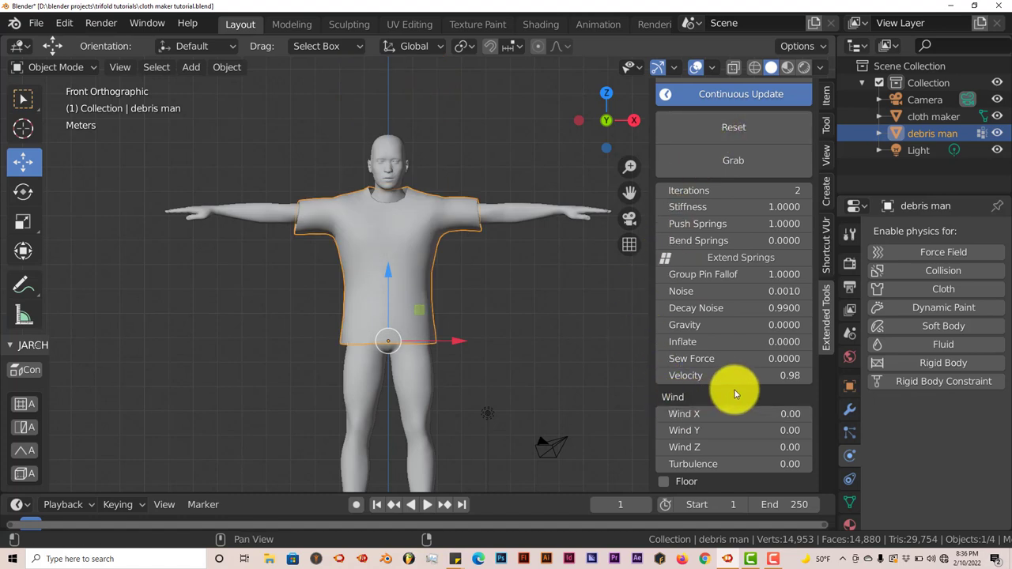
{"action": "scroll", "coordinate": [735, 393], "scroll_direction": "down", "scroll_amount": 2}
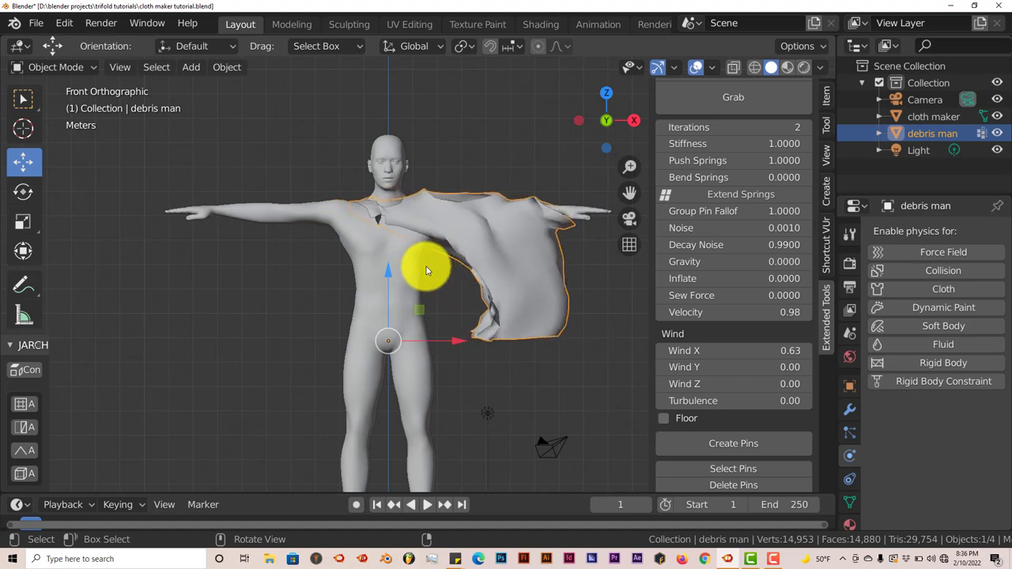
{"action": "double_click", "coordinate": [729, 351]}
{"action": "type", "text": "0"}
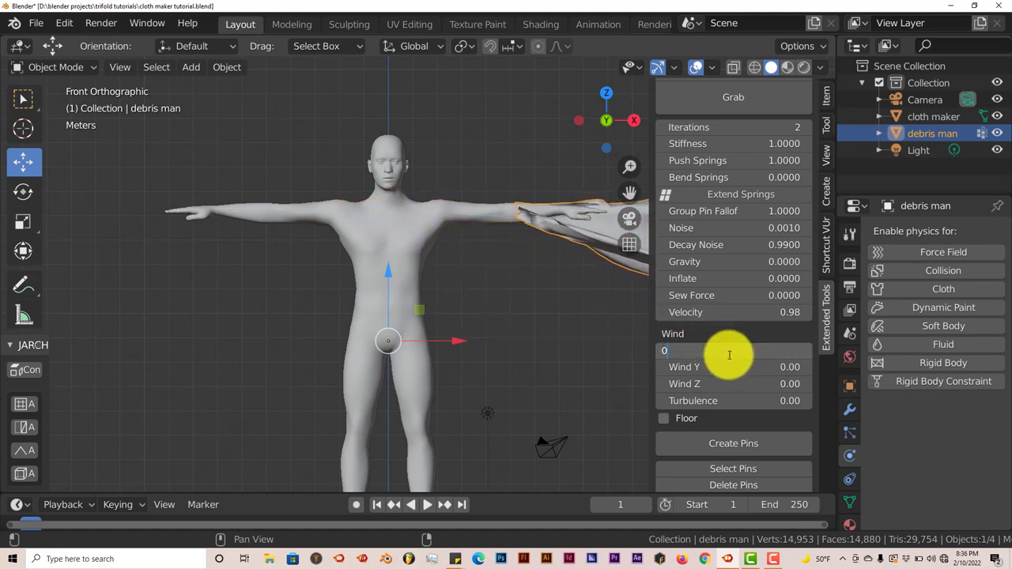
{"action": "key", "text": "Return"}
{"action": "scroll", "coordinate": [729, 324], "scroll_direction": "up", "scroll_amount": 5}
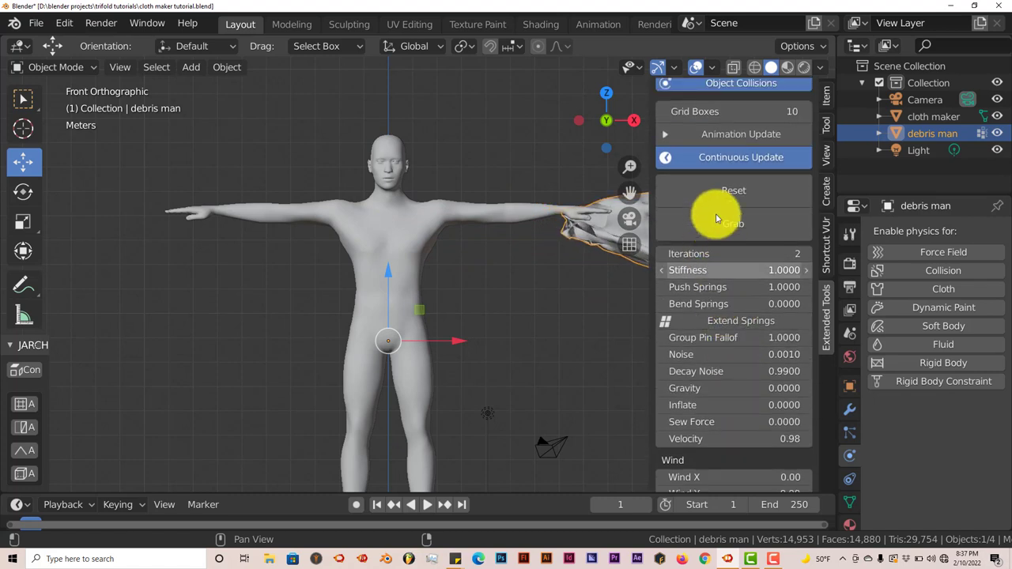
{"action": "left_click", "coordinate": [735, 196]}
{"action": "scroll", "coordinate": [725, 368], "scroll_direction": "down", "scroll_amount": 2}
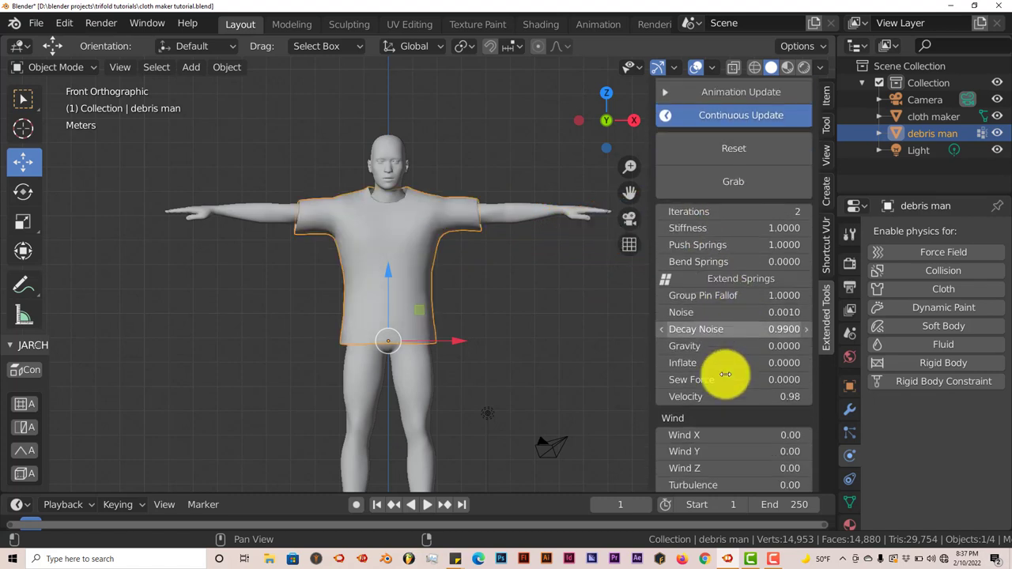
{"action": "scroll", "coordinate": [725, 374], "scroll_direction": "down", "scroll_amount": 5}
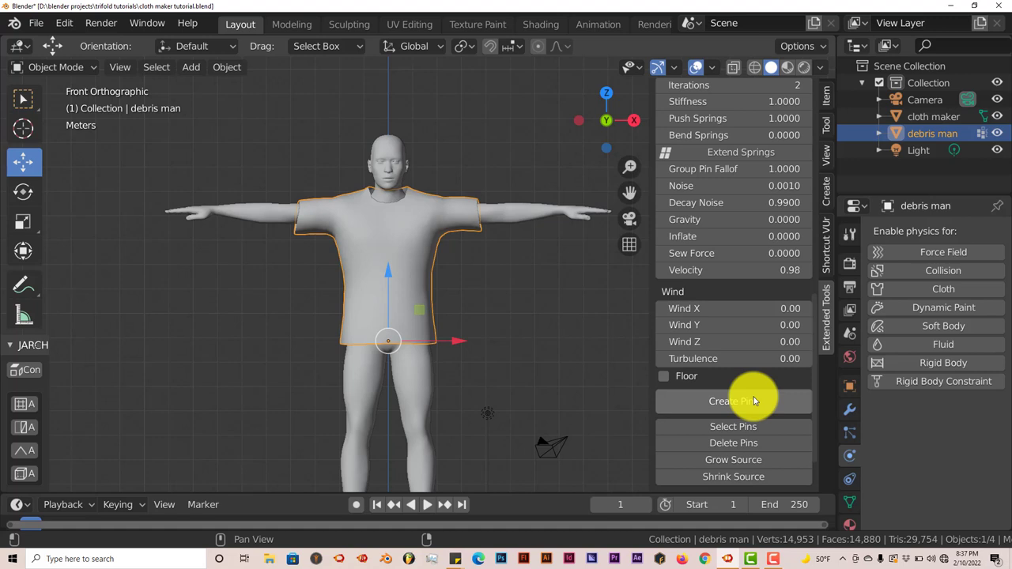
- Create pins at the shirt's left shoulder, along the shoulders, and near the right shoulder
{"action": "scroll", "coordinate": [450, 332], "scroll_direction": "up", "scroll_amount": 3}
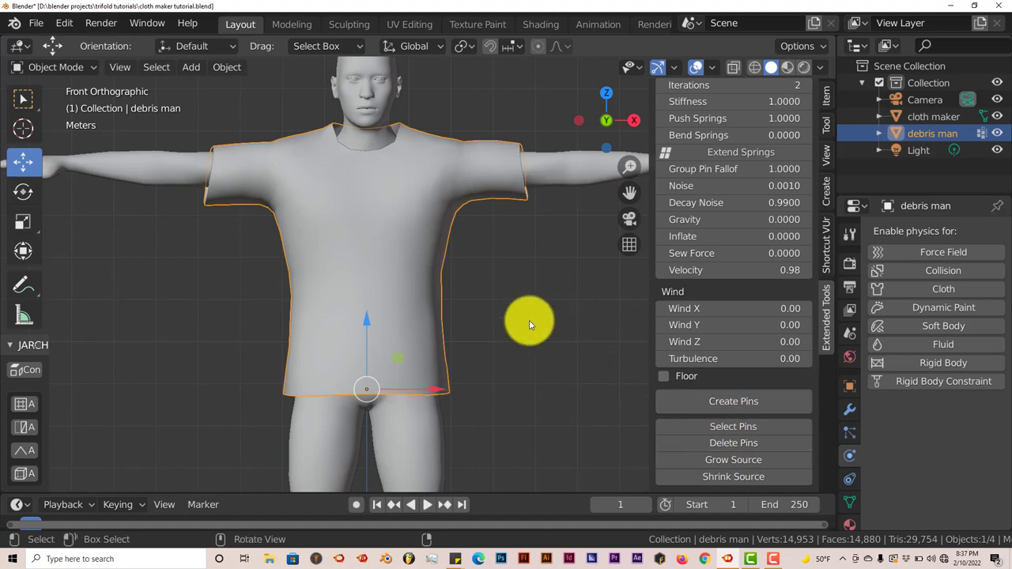
{"action": "left_click", "coordinate": [723, 401]}
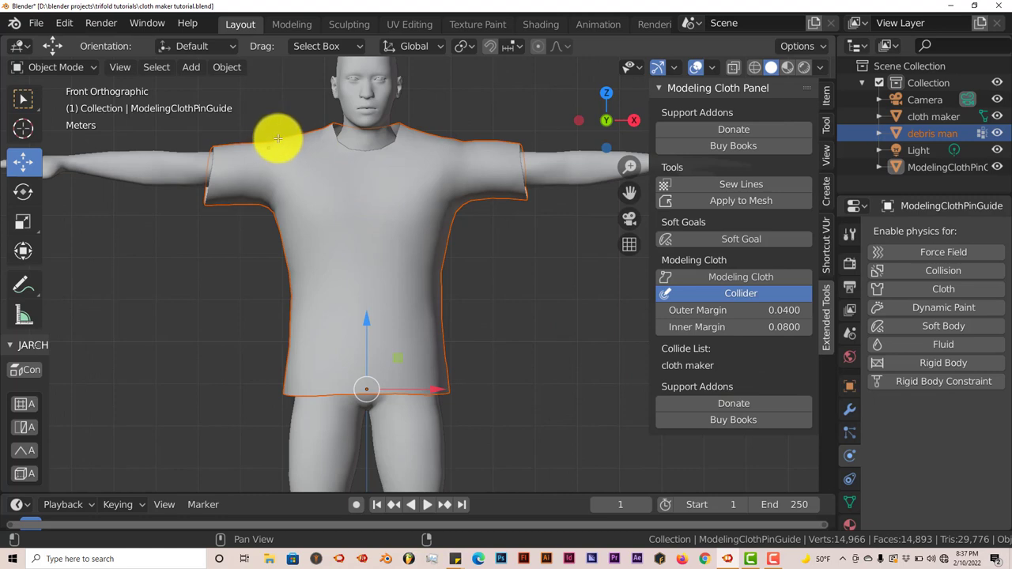
{"action": "left_click", "coordinate": [279, 138]}
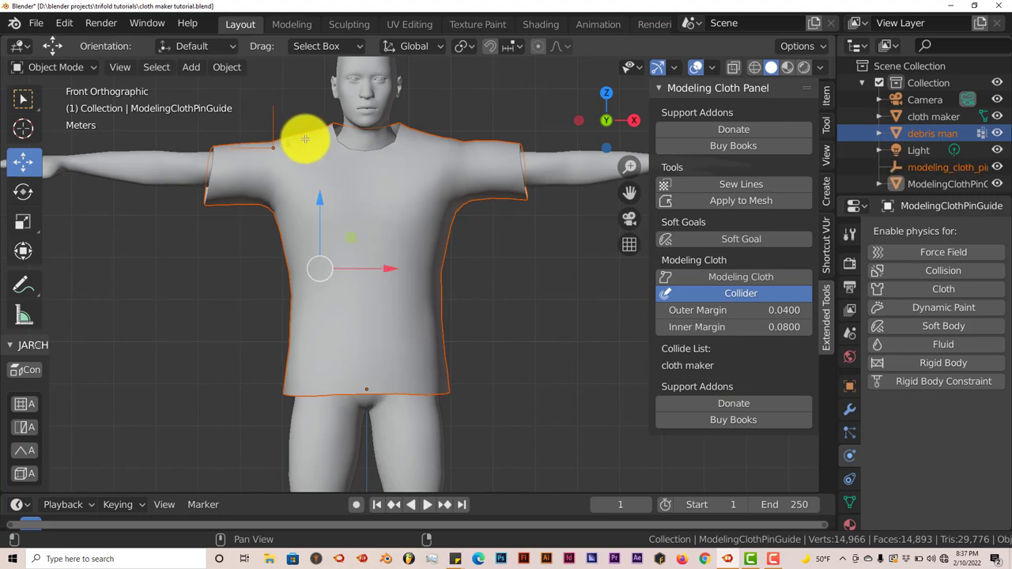
{"action": "left_click", "coordinate": [310, 133]}
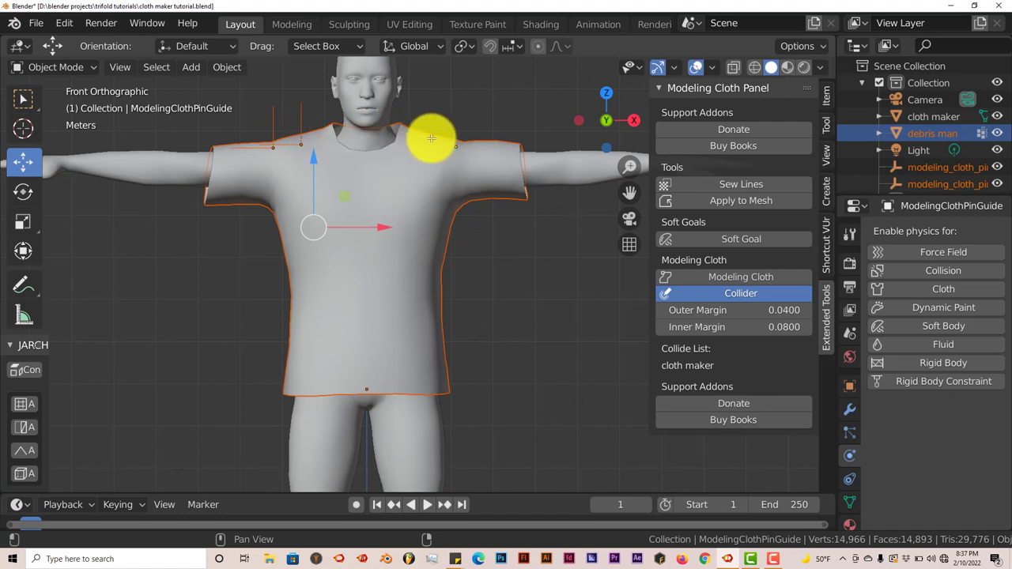
{"action": "left_click", "coordinate": [431, 138]}
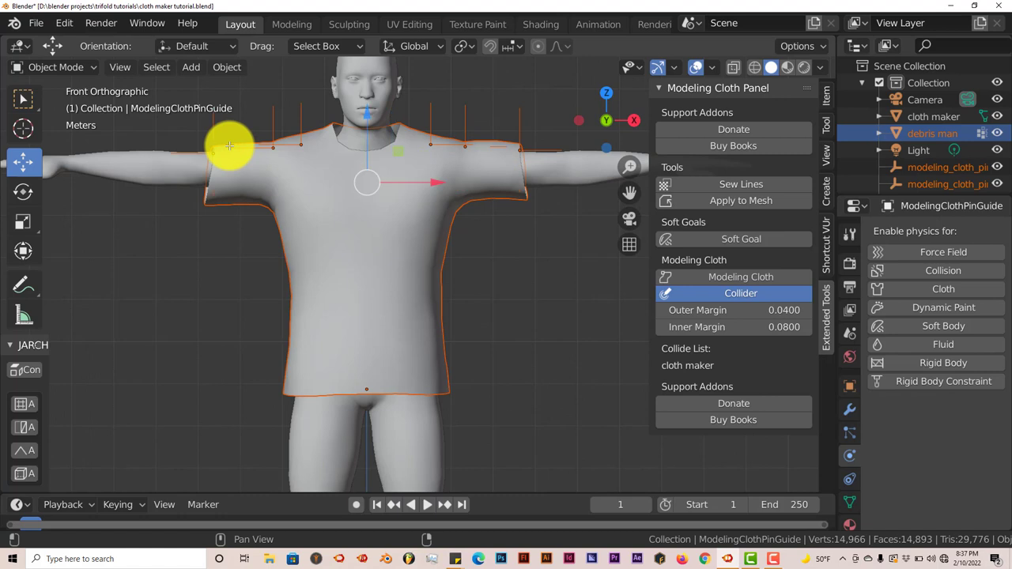
- Select cloth maker, then switch back to the debris man shirt
{"action": "left_click", "coordinate": [229, 145]}
{"action": "scroll", "coordinate": [393, 251], "scroll_direction": "down", "scroll_amount": 1}
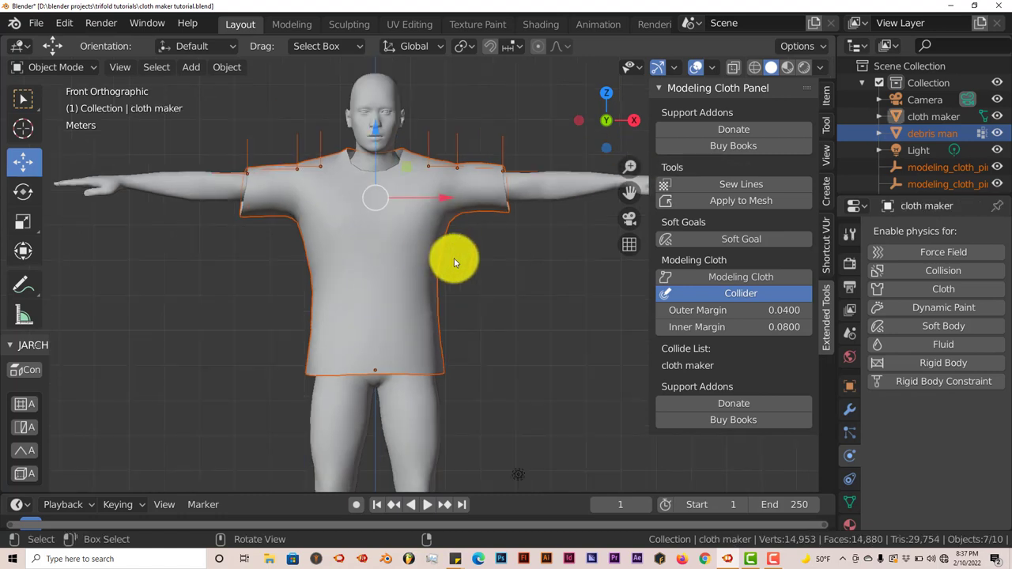
{"action": "scroll", "coordinate": [455, 263], "scroll_direction": "up", "scroll_amount": 1}
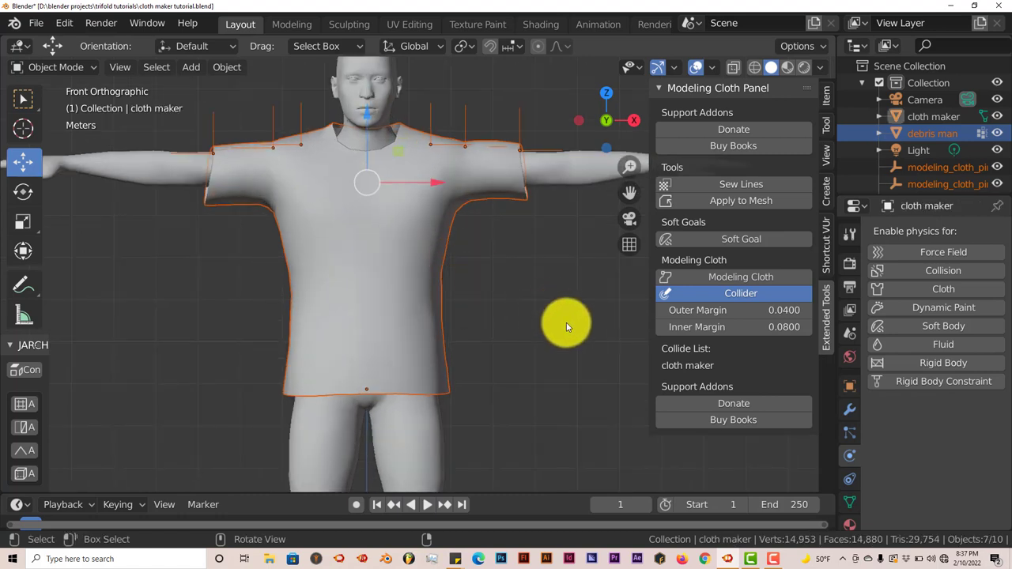
{"action": "left_click", "coordinate": [433, 304]}
- Raise Wind X to blow the shirt sideways, then lower it to 0.73 and finally 0.22
{"action": "scroll", "coordinate": [712, 367], "scroll_direction": "down", "scroll_amount": 10}
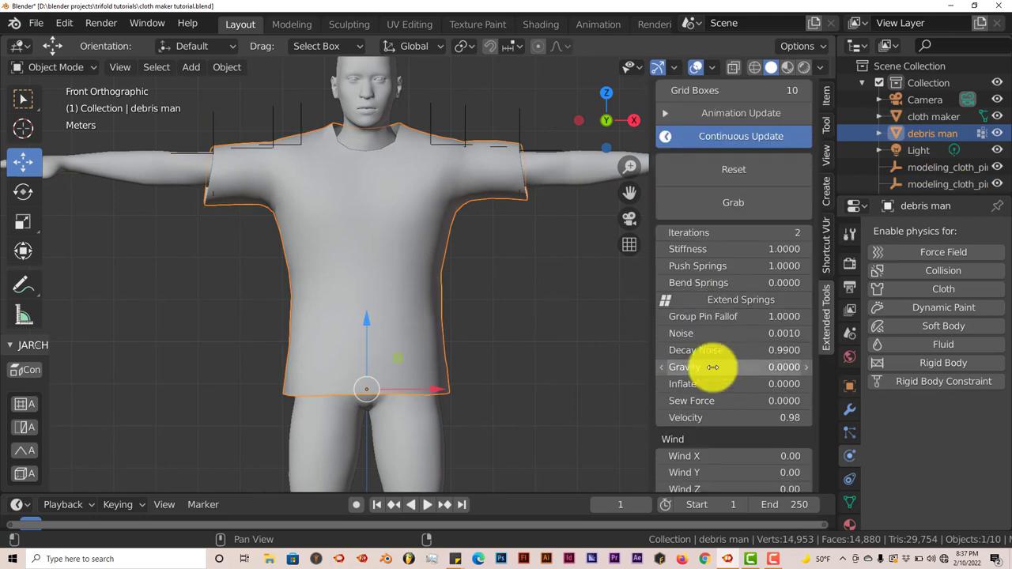
{"action": "scroll", "coordinate": [710, 368], "scroll_direction": "down", "scroll_amount": 3}
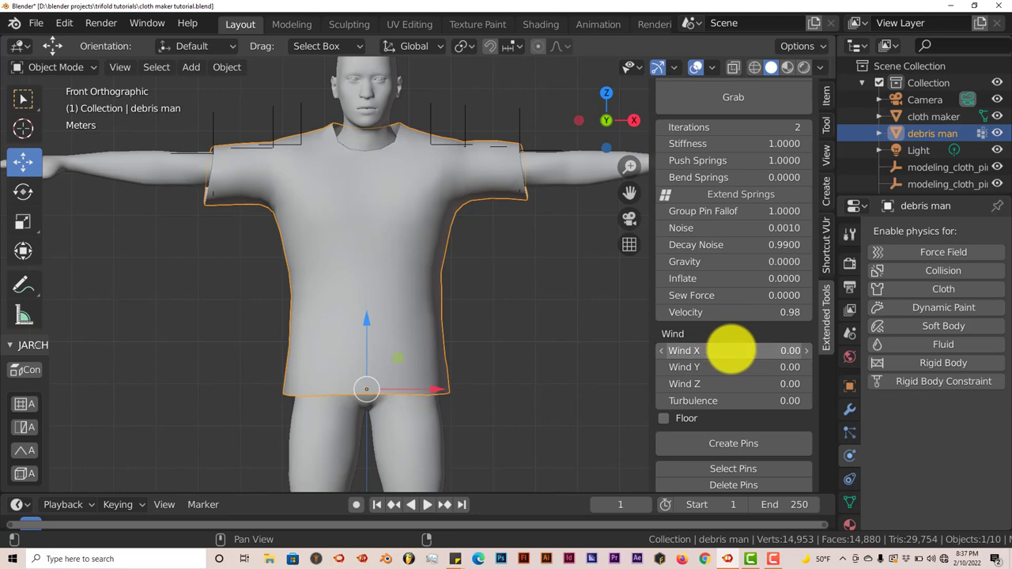
{"action": "left_click_drag", "start_coordinate": [730, 350], "coordinate": [752, 351]}
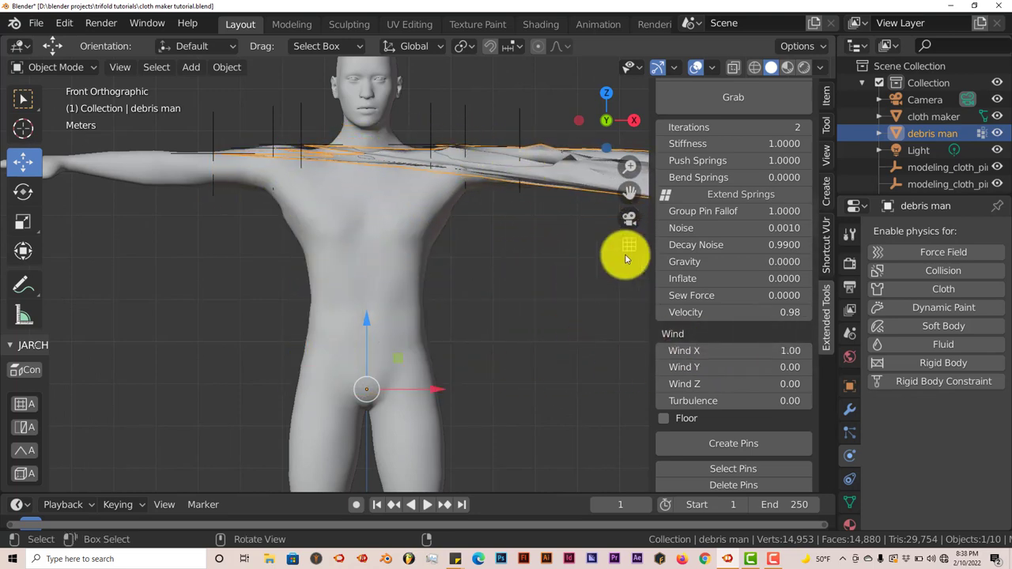
{"action": "left_click_drag", "start_coordinate": [707, 353], "coordinate": [704, 351]}
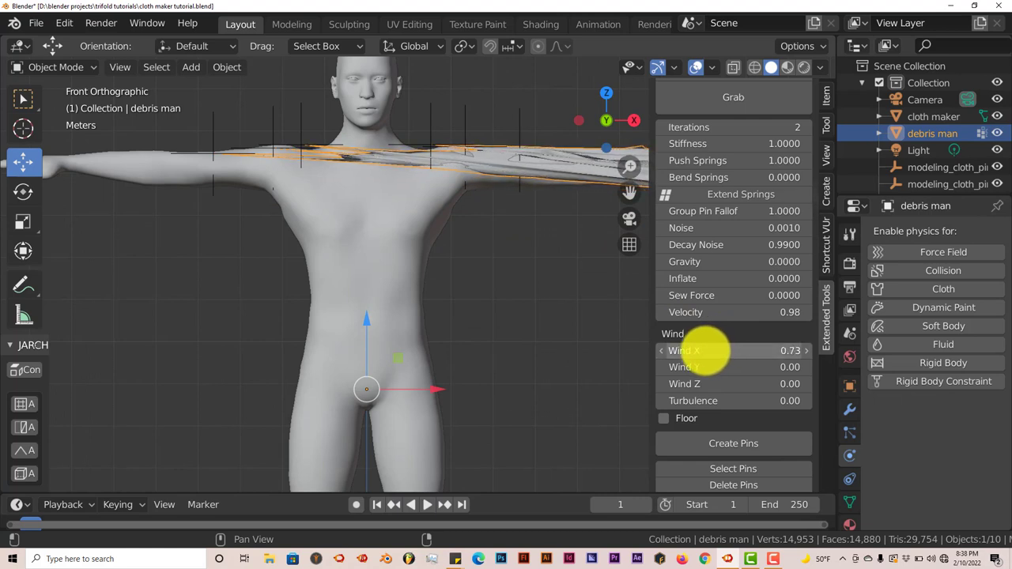
{"action": "scroll", "coordinate": [729, 309], "scroll_direction": "up", "scroll_amount": 5}
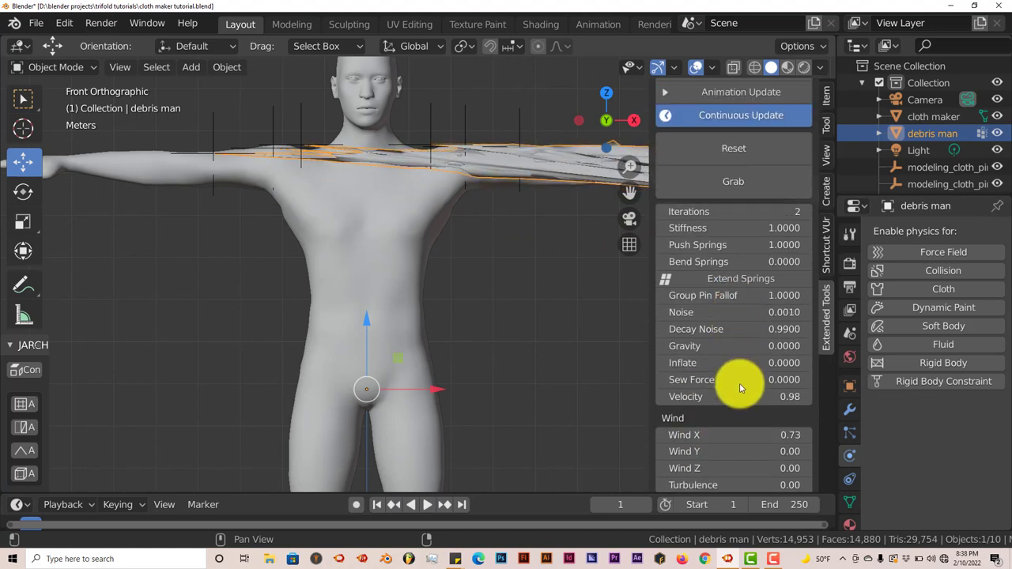
{"action": "scroll", "coordinate": [741, 387], "scroll_direction": "down", "scroll_amount": 1}
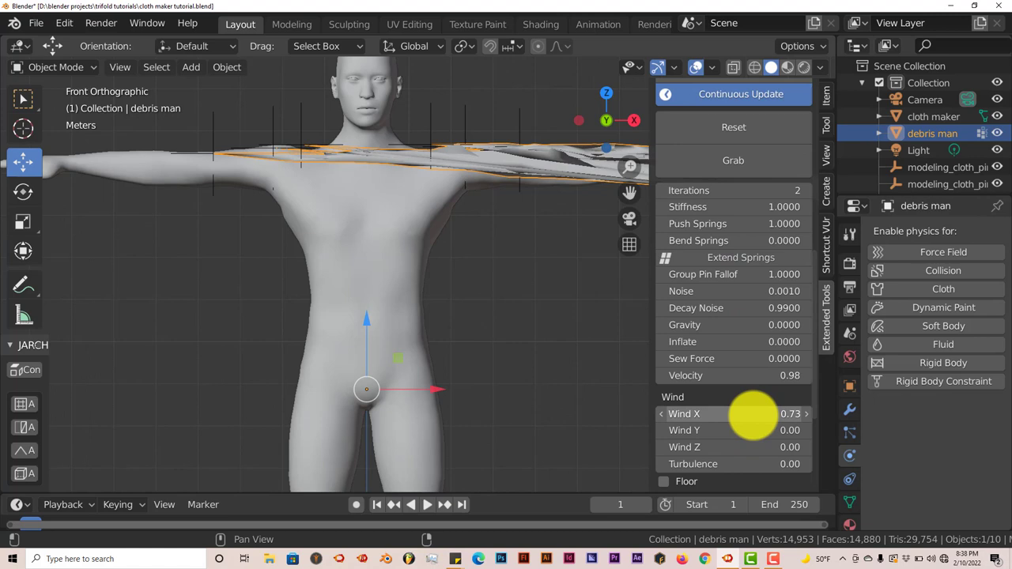
{"action": "left_click_drag", "start_coordinate": [753, 415], "coordinate": [710, 414]}
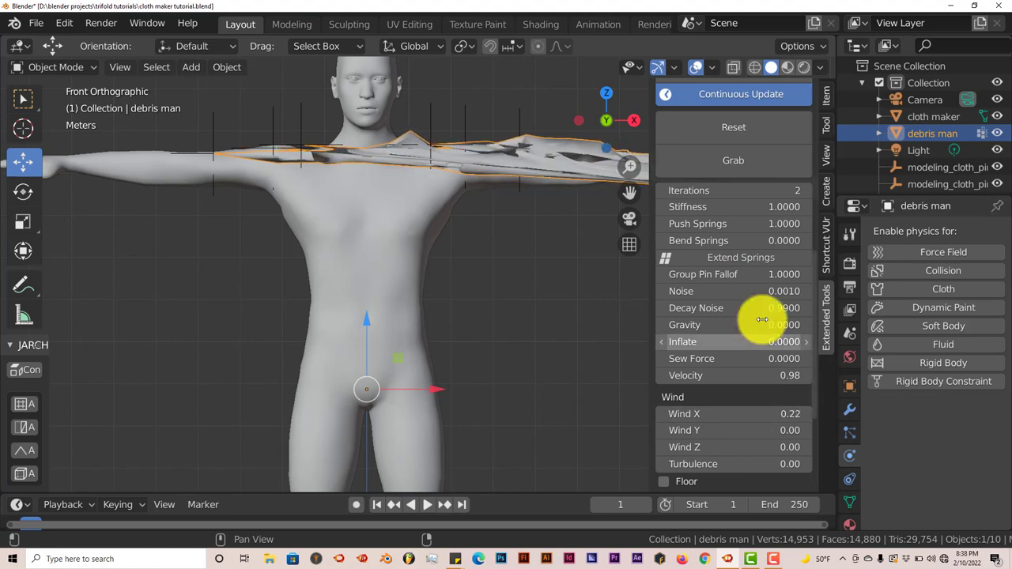
{"action": "scroll", "coordinate": [761, 320], "scroll_direction": "up", "scroll_amount": 5}
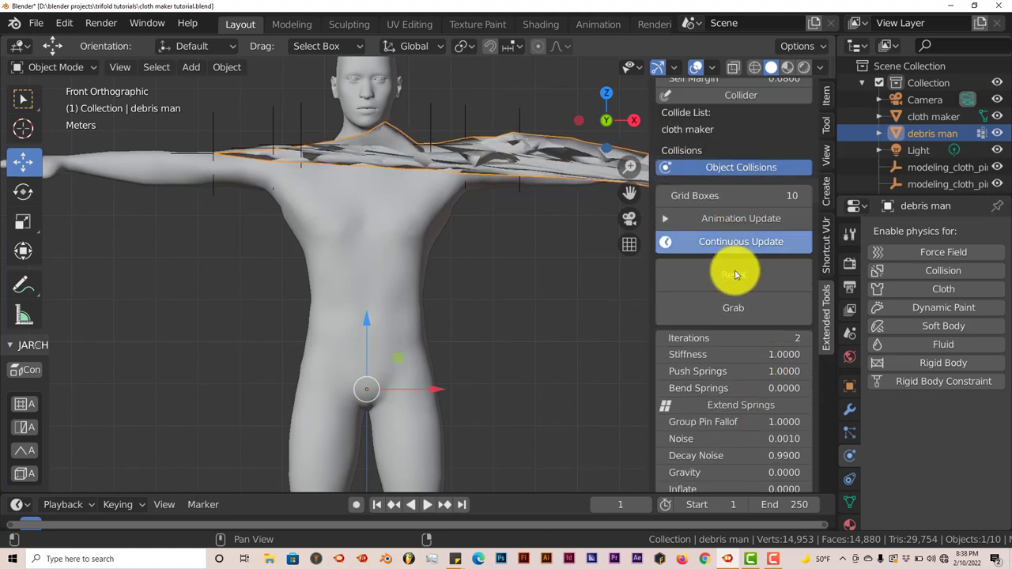
- Reset the shirt to re-drape it onto the body and look through the cloth settings
{"action": "left_click", "coordinate": [735, 274]}
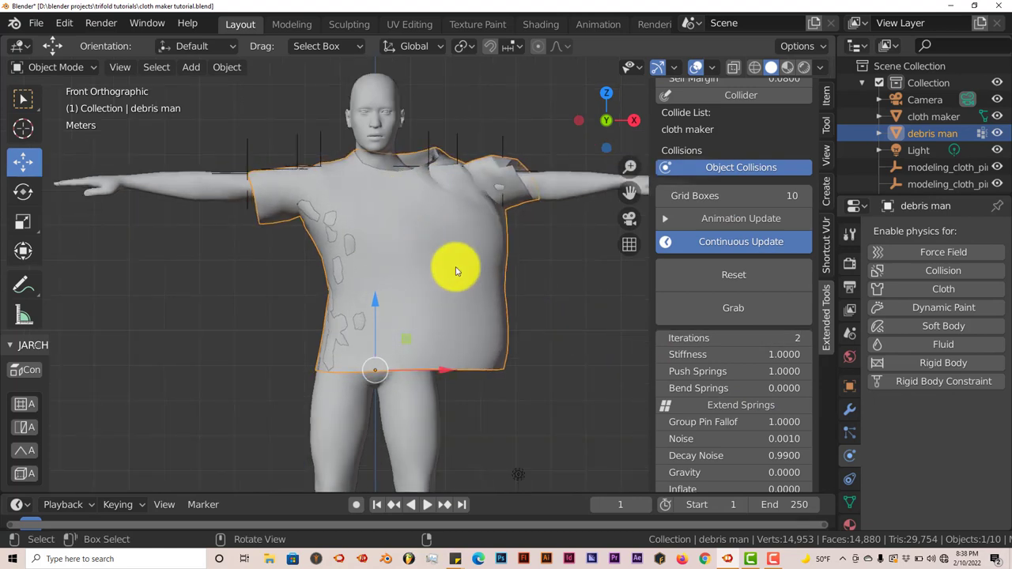
{"action": "scroll", "coordinate": [700, 411], "scroll_direction": "down", "scroll_amount": 1}
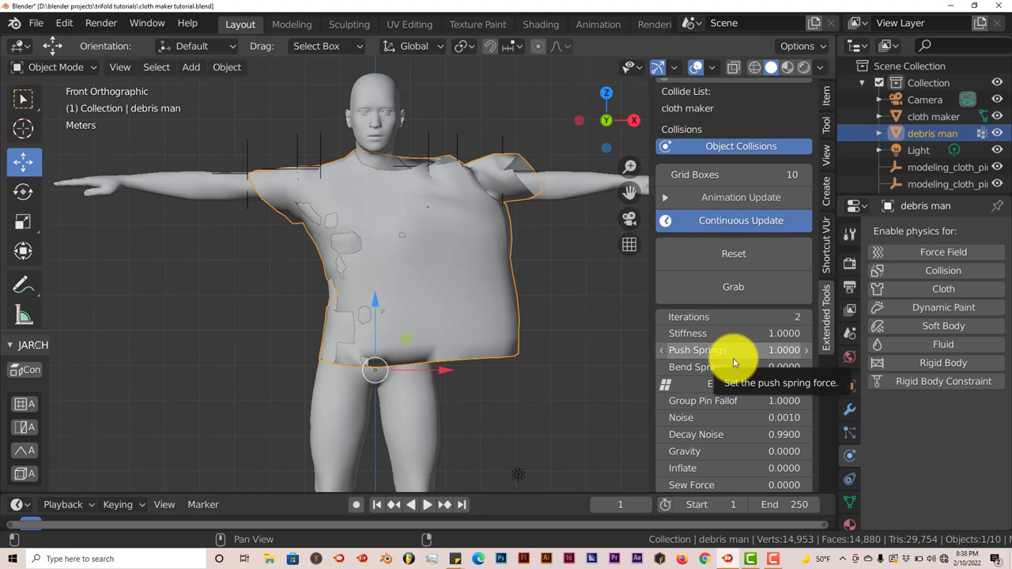
{"action": "scroll", "coordinate": [734, 362], "scroll_direction": "down", "scroll_amount": 1}
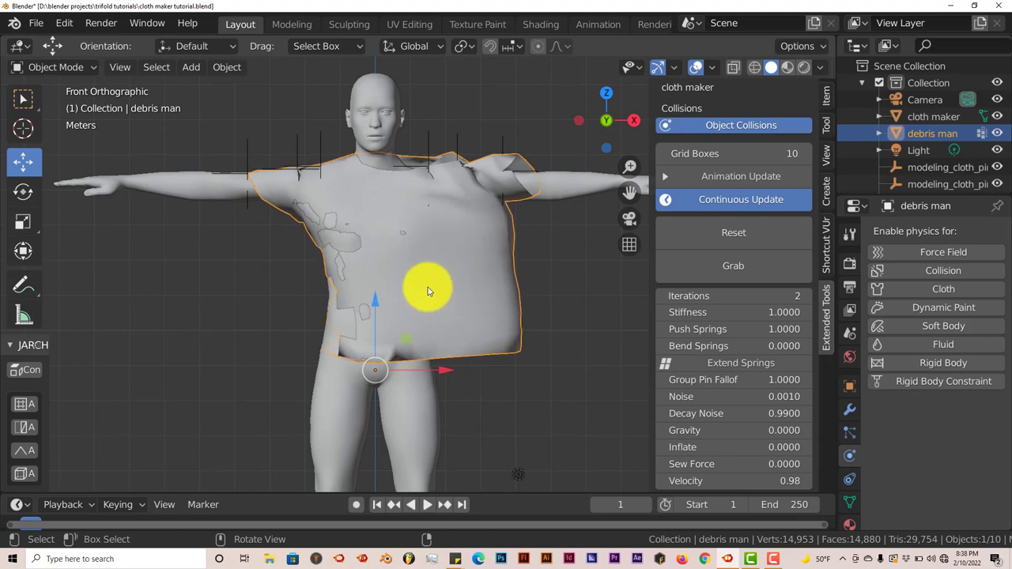
{"action": "scroll", "coordinate": [427, 289], "scroll_direction": "up", "scroll_amount": 1}
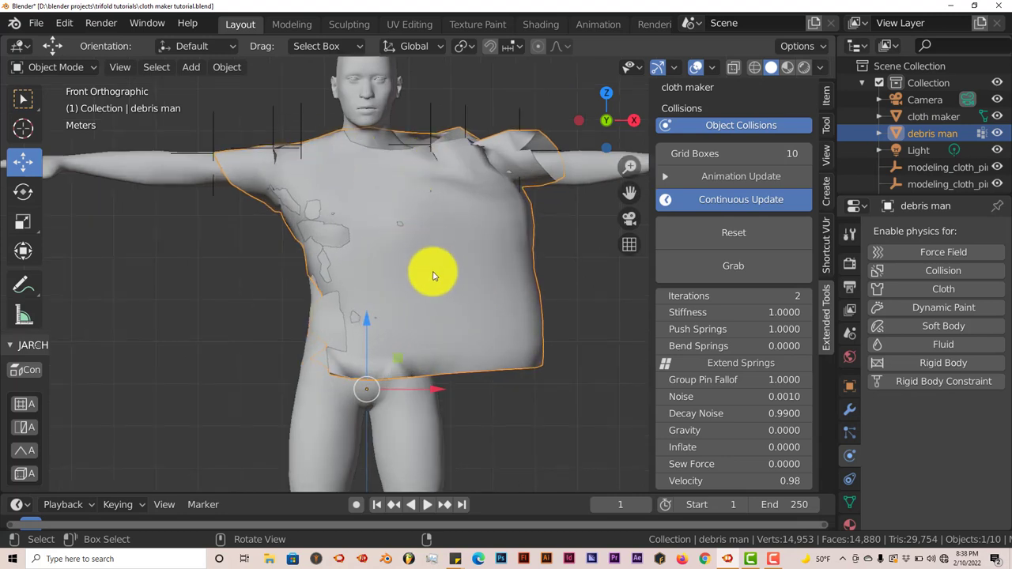
{"action": "scroll", "coordinate": [672, 338], "scroll_direction": "up", "scroll_amount": 6}
{"action": "scroll", "coordinate": [673, 339], "scroll_direction": "up", "scroll_amount": 2}
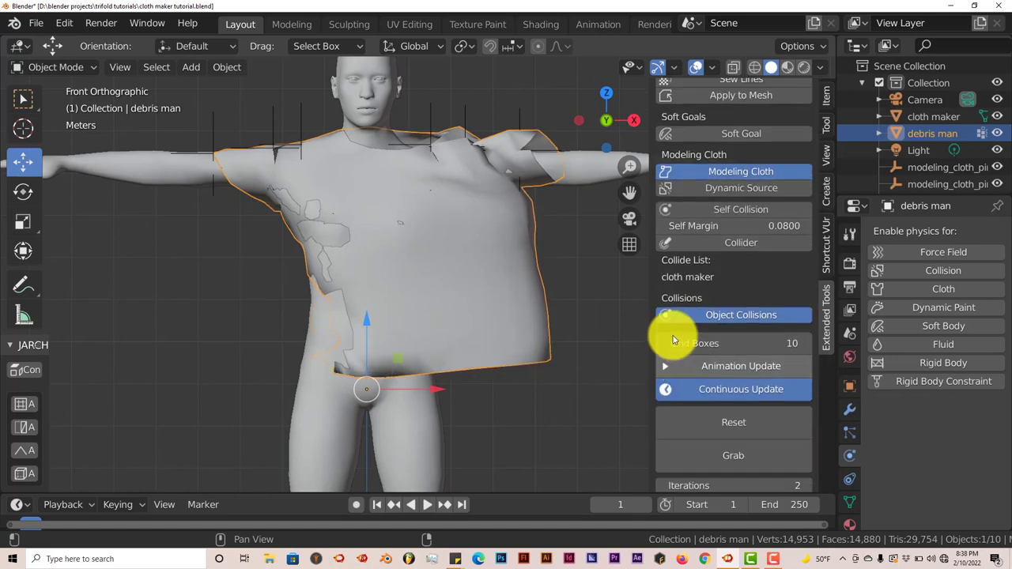
{"action": "scroll", "coordinate": [673, 338], "scroll_direction": "down", "scroll_amount": 10}
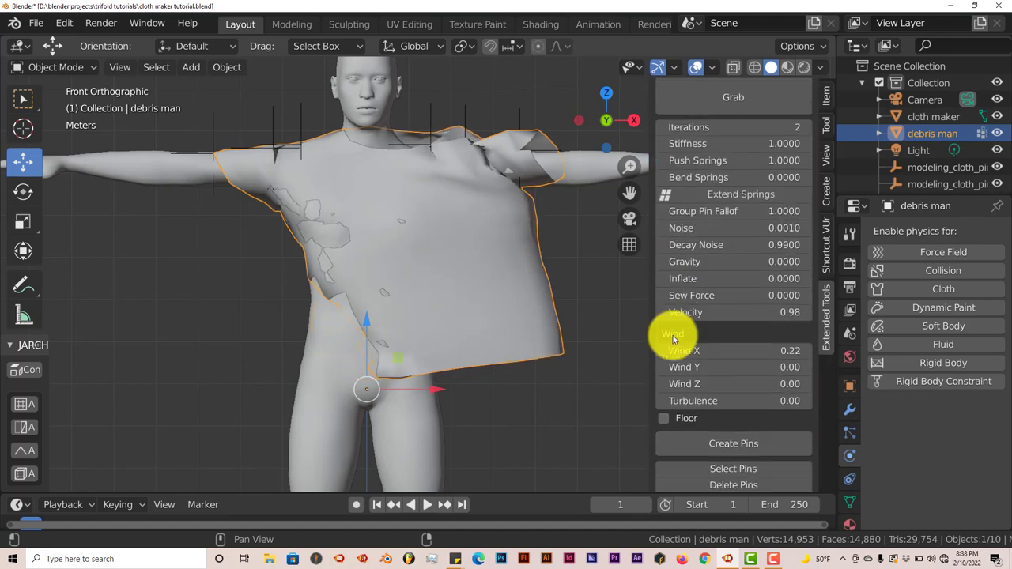
- Set the shirt's Wind X to 0
{"action": "left_click", "coordinate": [722, 350]}
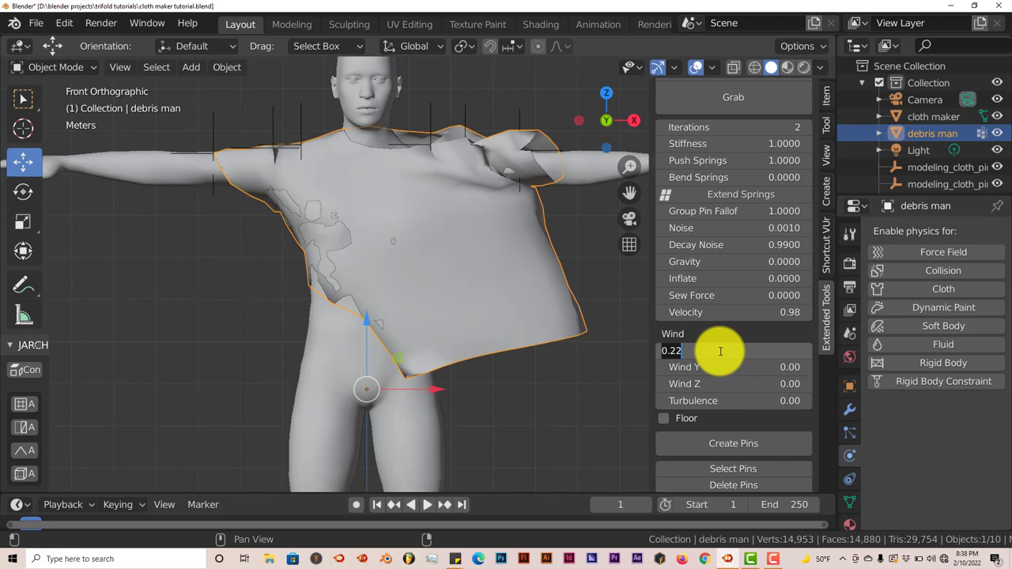
{"action": "type", "text": "0"}
{"action": "key", "text": "Return"}
{"action": "scroll", "coordinate": [721, 351], "scroll_direction": "up", "scroll_amount": 4}
{"action": "scroll", "coordinate": [719, 351], "scroll_direction": "up", "scroll_amount": 5}
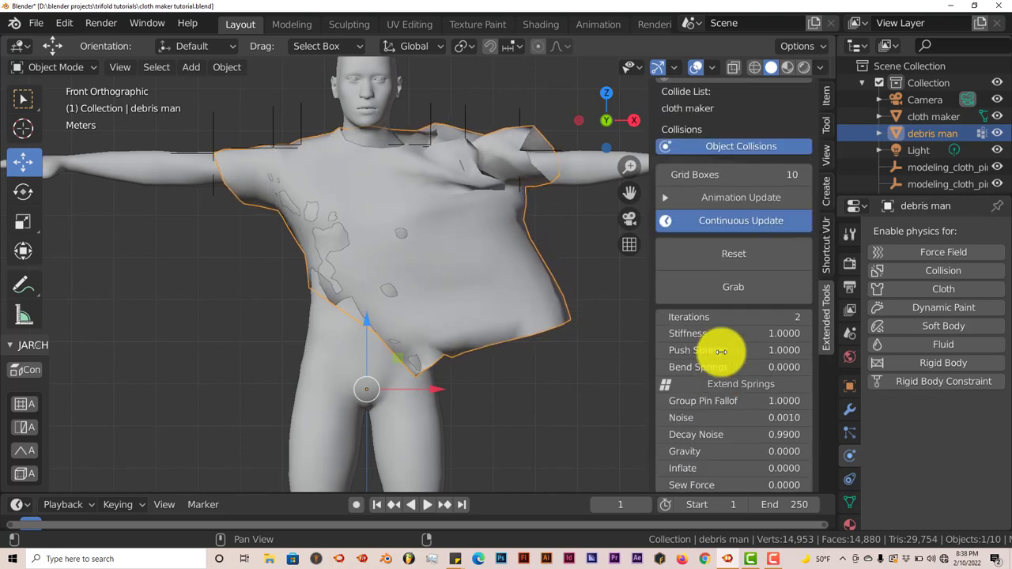
- Reset the debris man shirt to its original fitted shape on the body
{"action": "left_click", "coordinate": [725, 256]}
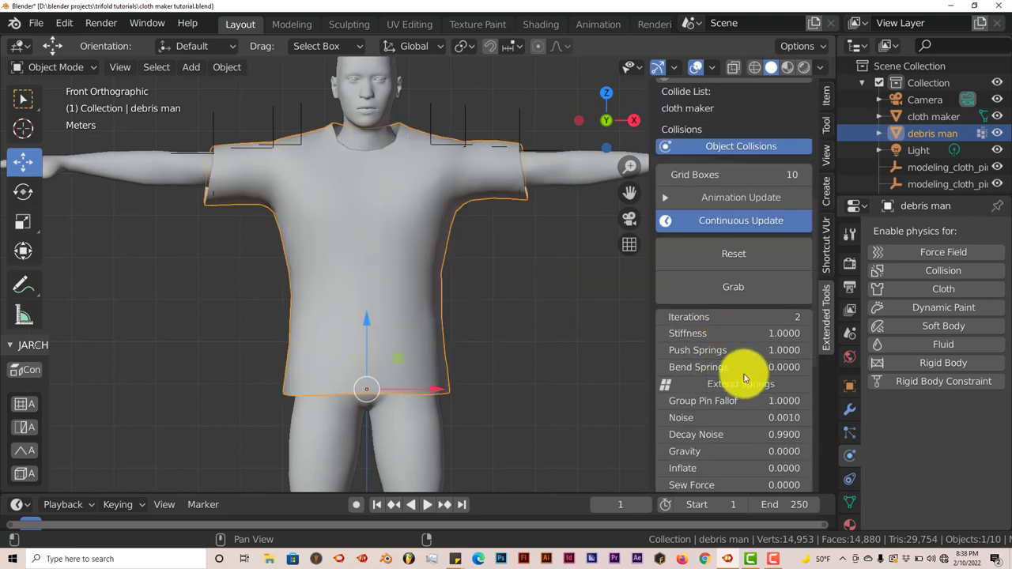
{"action": "scroll", "coordinate": [745, 374], "scroll_direction": "down", "scroll_amount": 14}
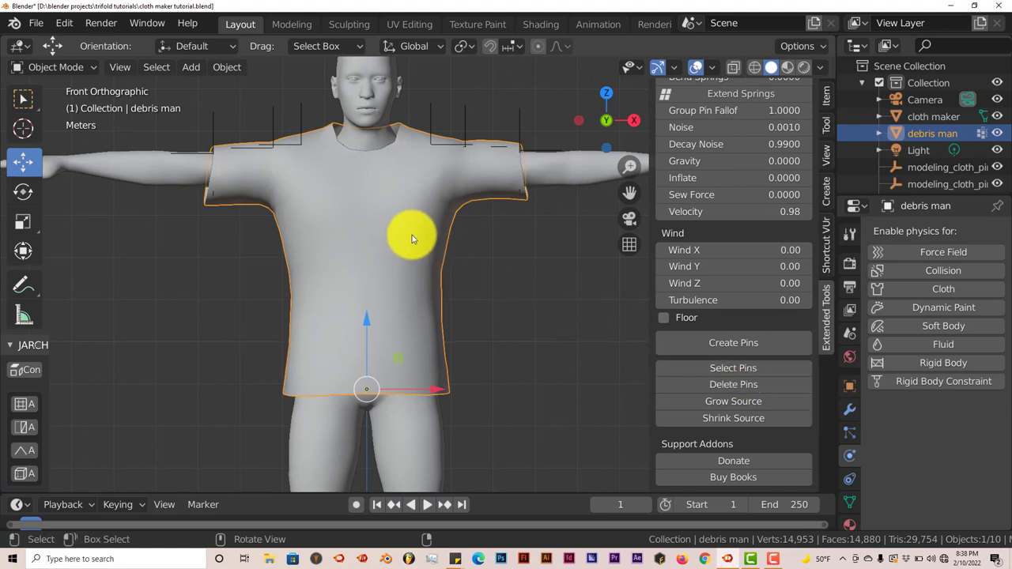
{"action": "scroll", "coordinate": [413, 245], "scroll_direction": "up", "scroll_amount": 3}
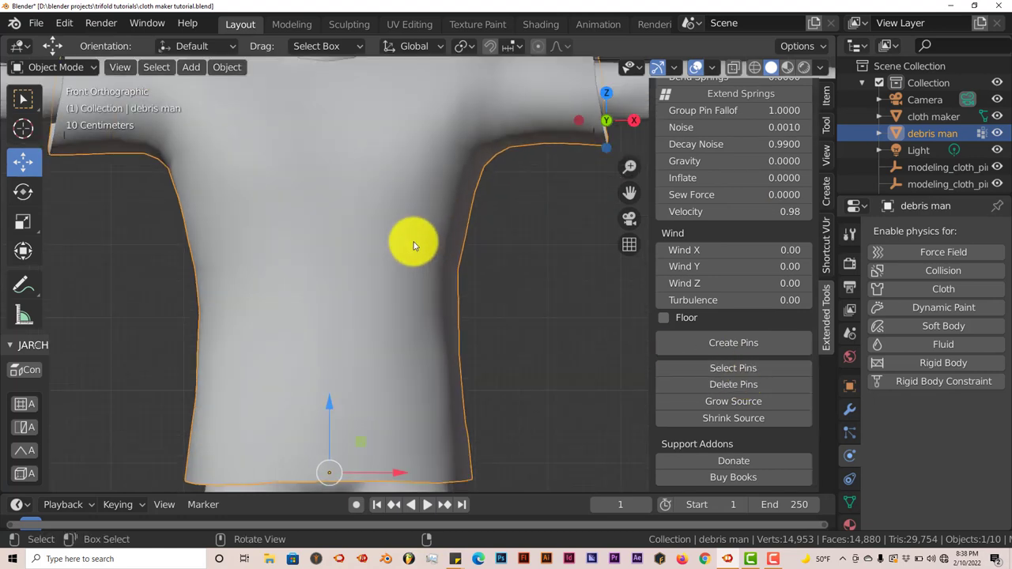
{"action": "scroll", "coordinate": [413, 245], "scroll_direction": "down", "scroll_amount": 2}
{"action": "scroll", "coordinate": [696, 290], "scroll_direction": "up", "scroll_amount": 1}
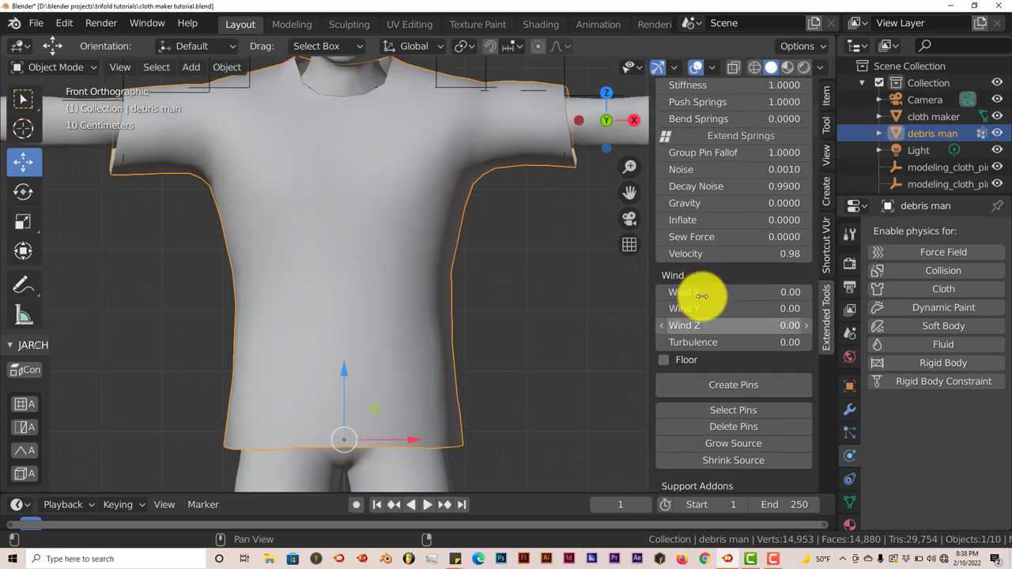
{"action": "scroll", "coordinate": [718, 284], "scroll_direction": "up", "scroll_amount": 6}
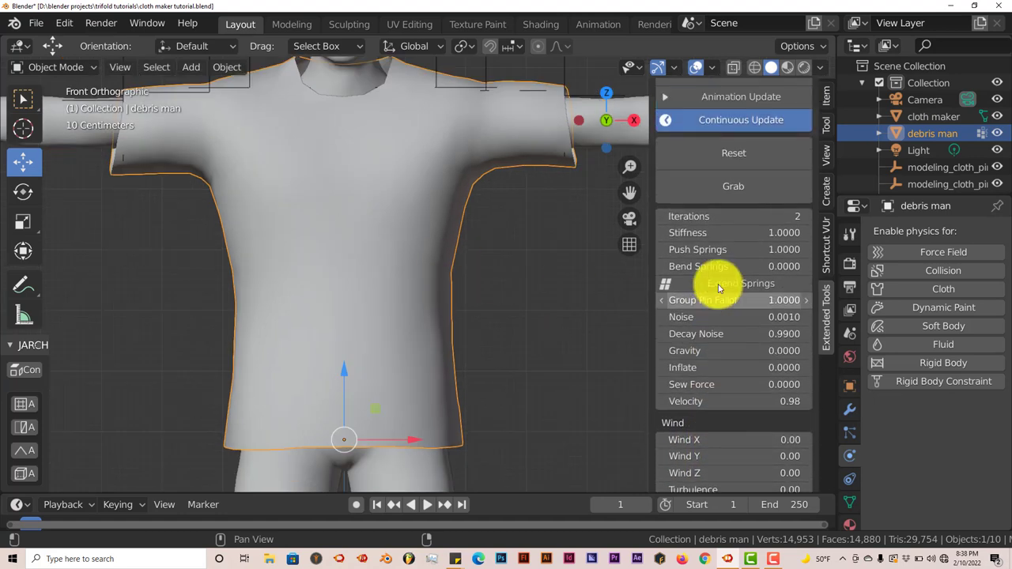
{"action": "scroll", "coordinate": [718, 284], "scroll_direction": "up", "scroll_amount": 1}
{"action": "scroll", "coordinate": [718, 284], "scroll_direction": "up", "scroll_amount": 2}
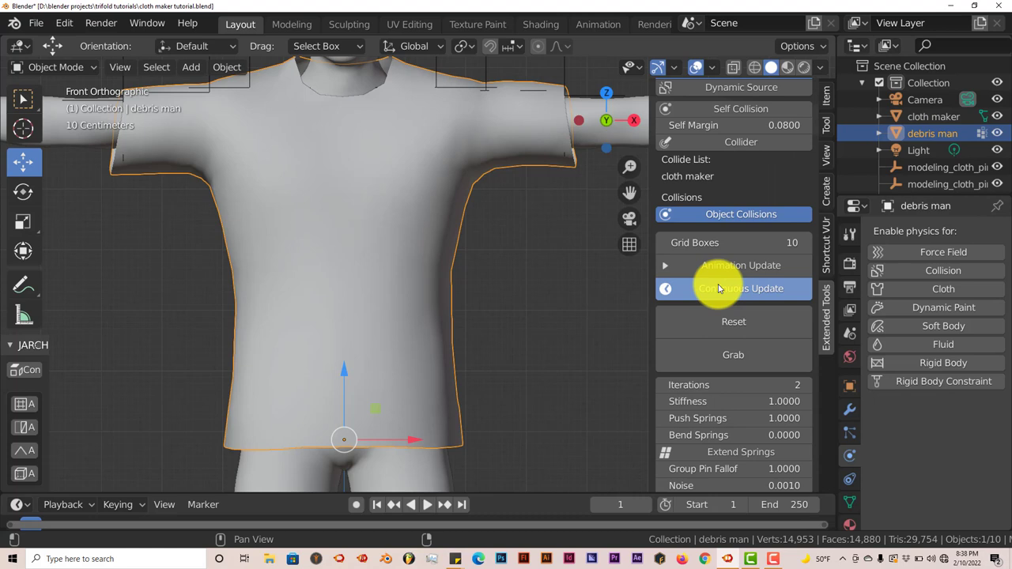
- Enable Self Collision for the shirt and check that all wind values are 0.00
{"action": "left_click", "coordinate": [705, 129]}
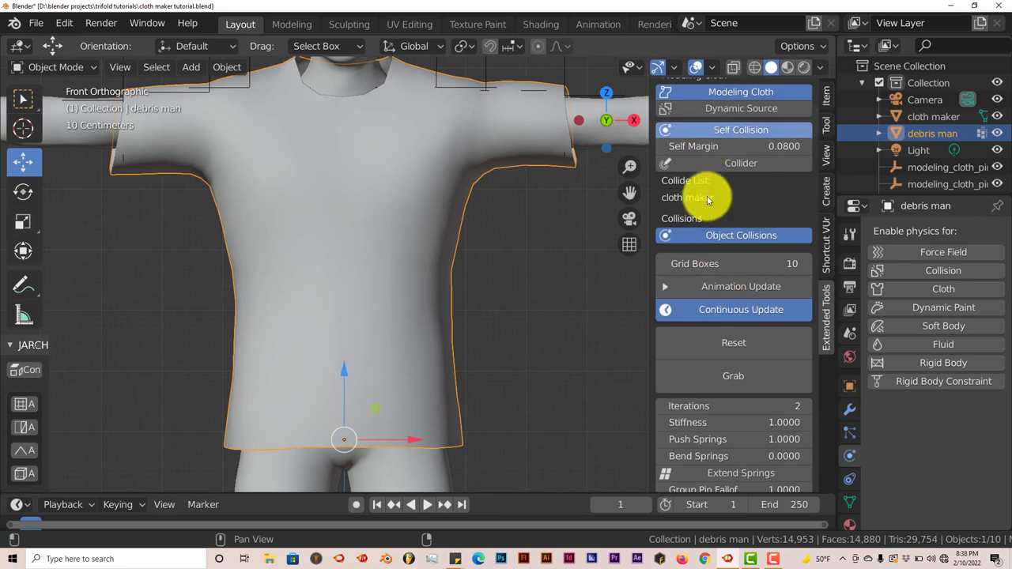
{"action": "scroll", "coordinate": [757, 382], "scroll_direction": "down", "scroll_amount": 1}
{"action": "scroll", "coordinate": [757, 383], "scroll_direction": "down", "scroll_amount": 4}
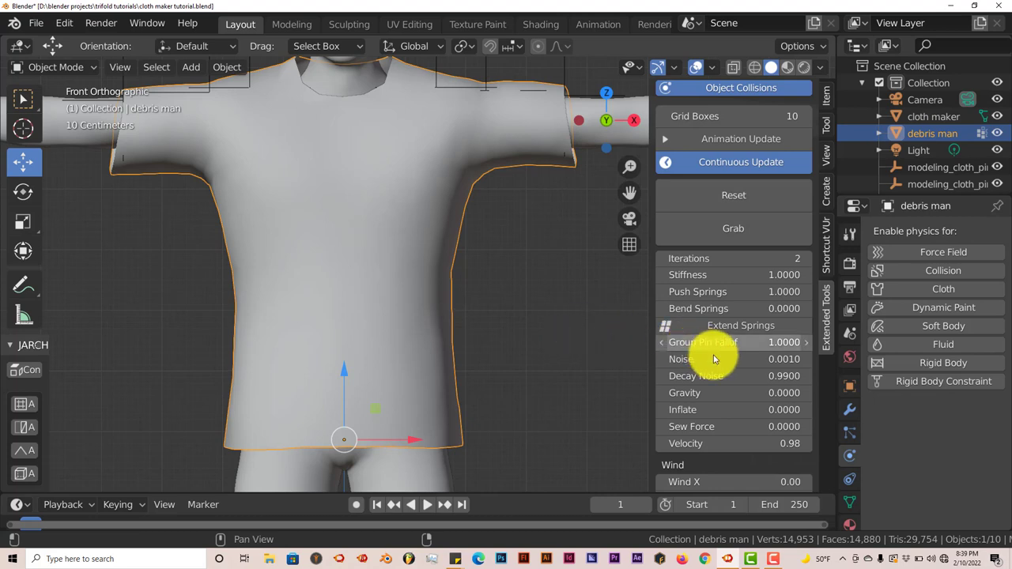
{"action": "scroll", "coordinate": [717, 356], "scroll_direction": "down", "scroll_amount": 3}
{"action": "scroll", "coordinate": [717, 356], "scroll_direction": "down", "scroll_amount": 6}
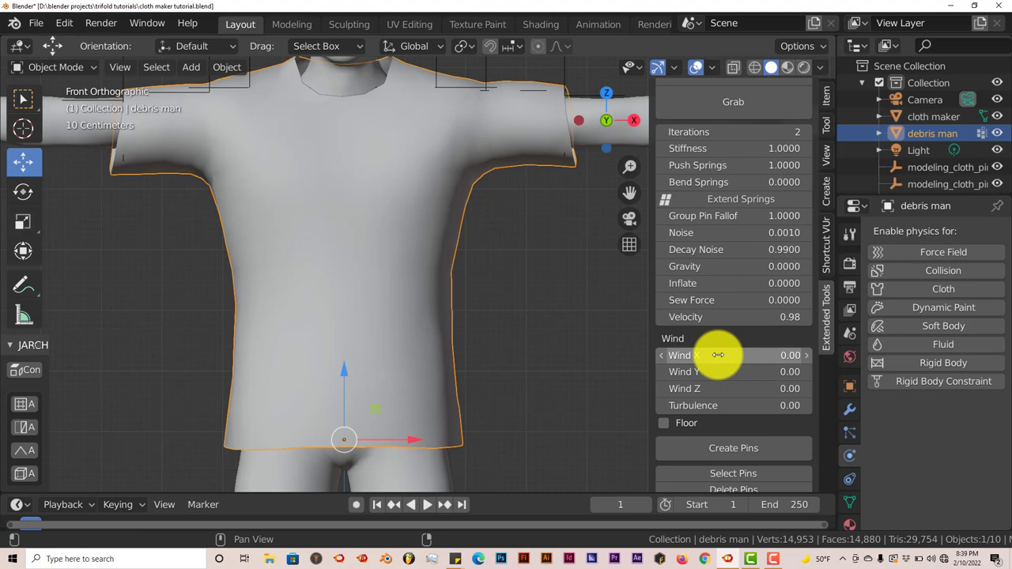
{"action": "scroll", "coordinate": [719, 360], "scroll_direction": "down", "scroll_amount": 1}
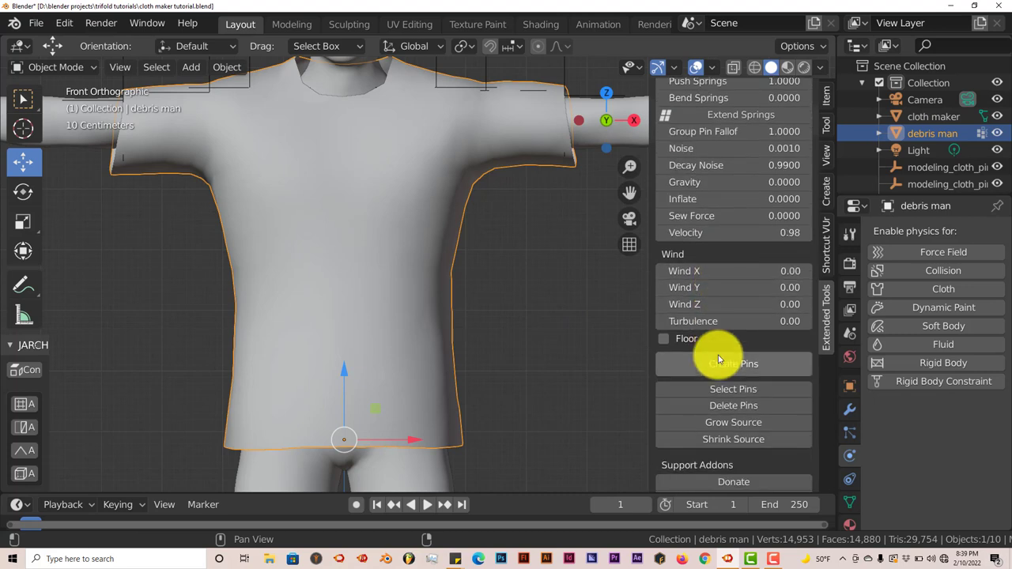
{"action": "scroll", "coordinate": [718, 358], "scroll_direction": "down", "scroll_amount": 1}
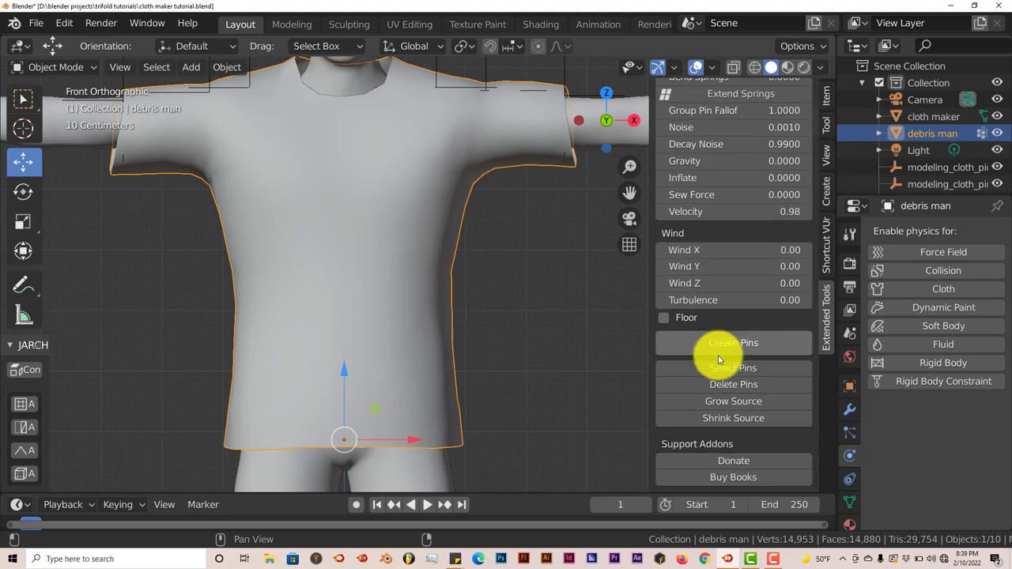
- Delete the cloth pins, select the modeling_cloth_pin.002 object, then reselect the debris man shirt
{"action": "left_click", "coordinate": [765, 389]}
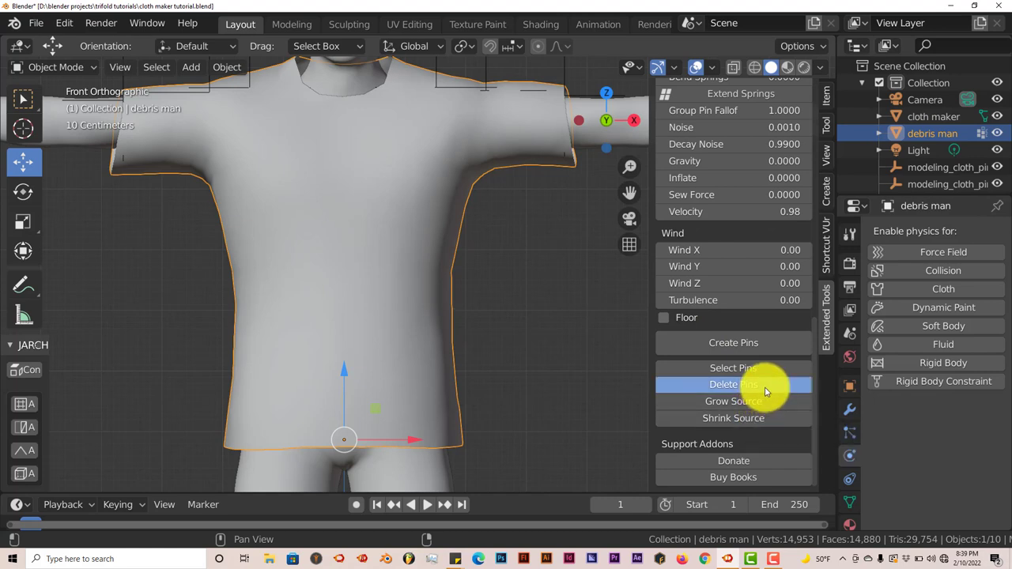
{"action": "scroll", "coordinate": [412, 204], "scroll_direction": "down", "scroll_amount": 1}
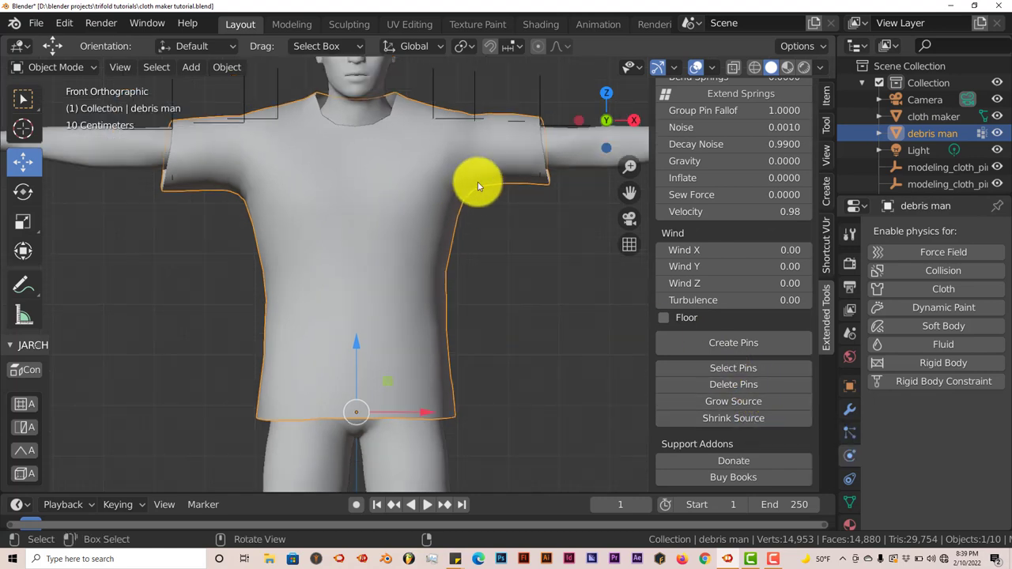
{"action": "left_click", "coordinate": [434, 92]}
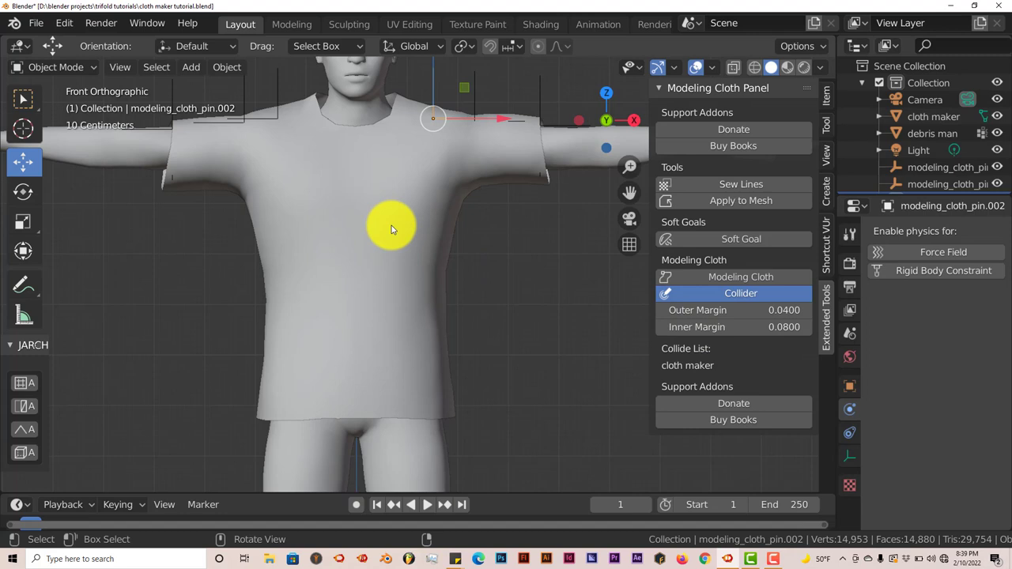
{"action": "middle_click_drag", "start_coordinate": [389, 244], "coordinate": [389, 270], "text": "shift"}
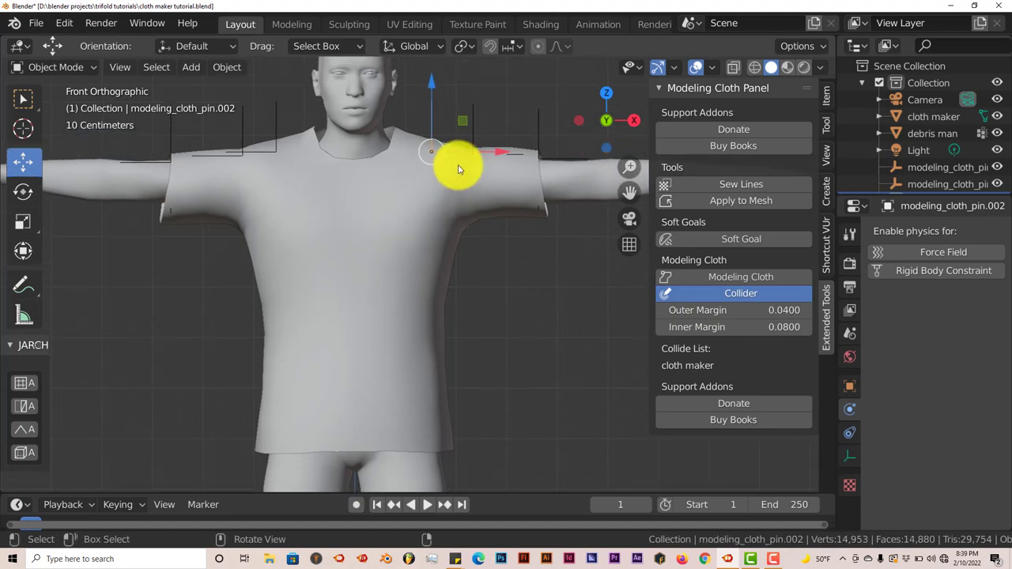
{"action": "left_click", "coordinate": [424, 313]}
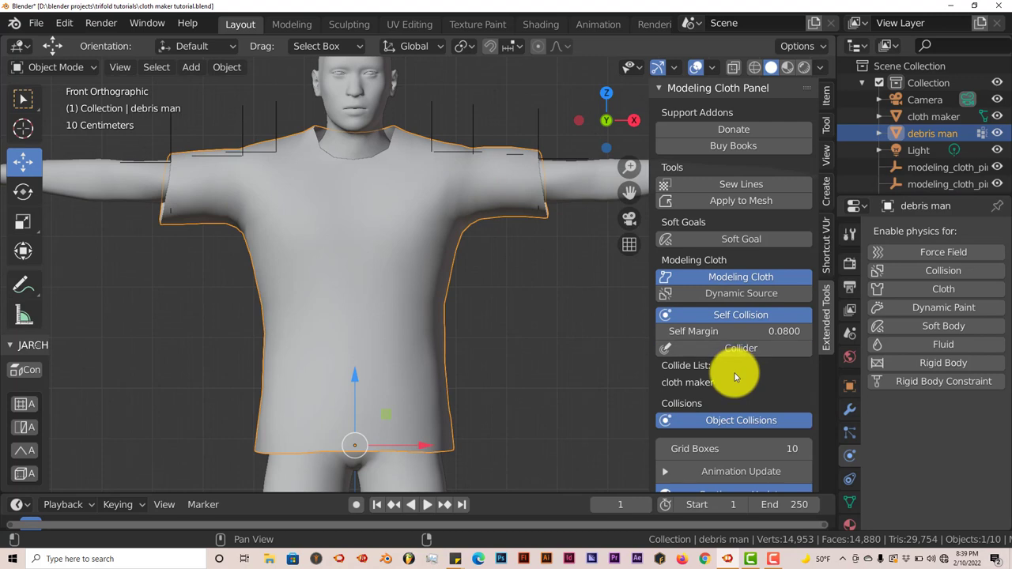
- Review the shirt's Self Collision settings (margin 0.0800) and open the File menu
{"action": "scroll", "coordinate": [731, 380], "scroll_direction": "down", "scroll_amount": 2}
{"action": "scroll", "coordinate": [729, 380], "scroll_direction": "down", "scroll_amount": 10}
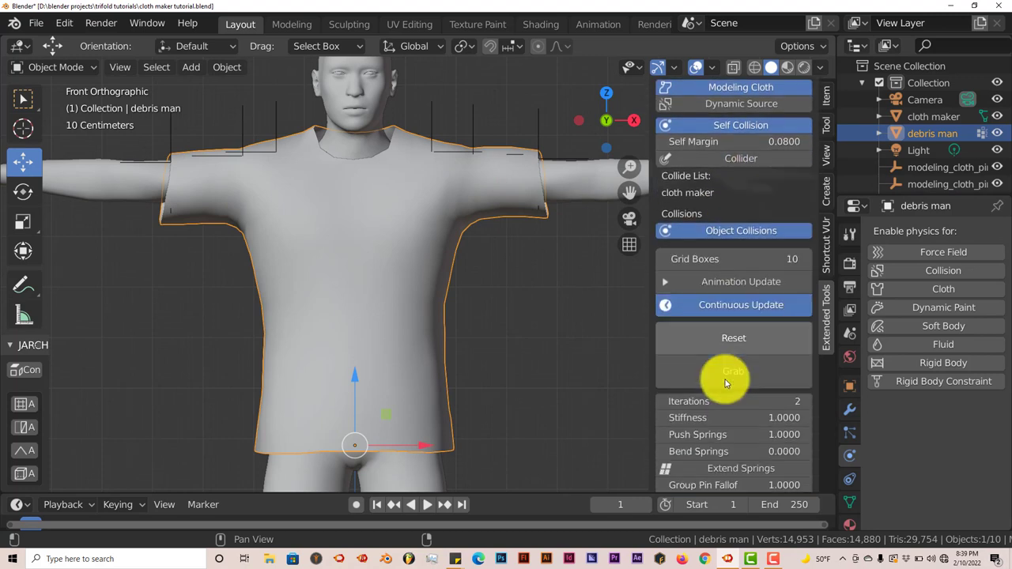
{"action": "scroll", "coordinate": [724, 379], "scroll_direction": "down", "scroll_amount": 6}
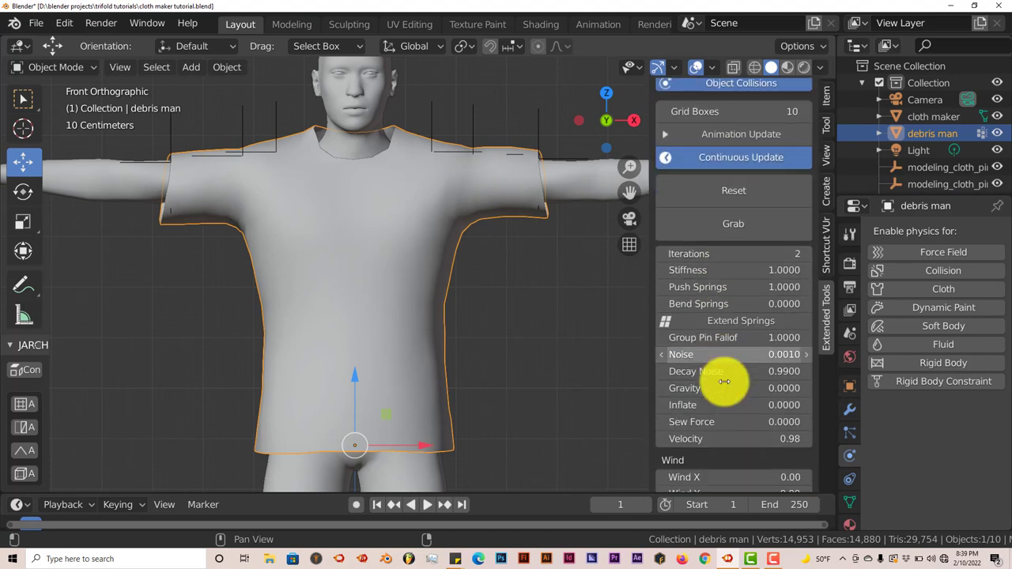
{"action": "scroll", "coordinate": [725, 382], "scroll_direction": "down", "scroll_amount": 6}
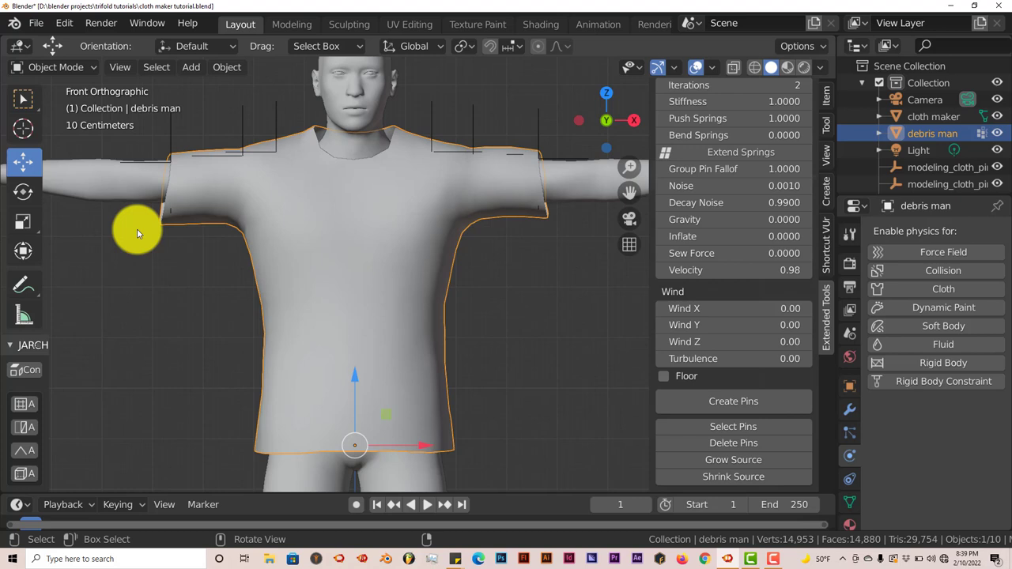
{"action": "left_click", "coordinate": [36, 25]}
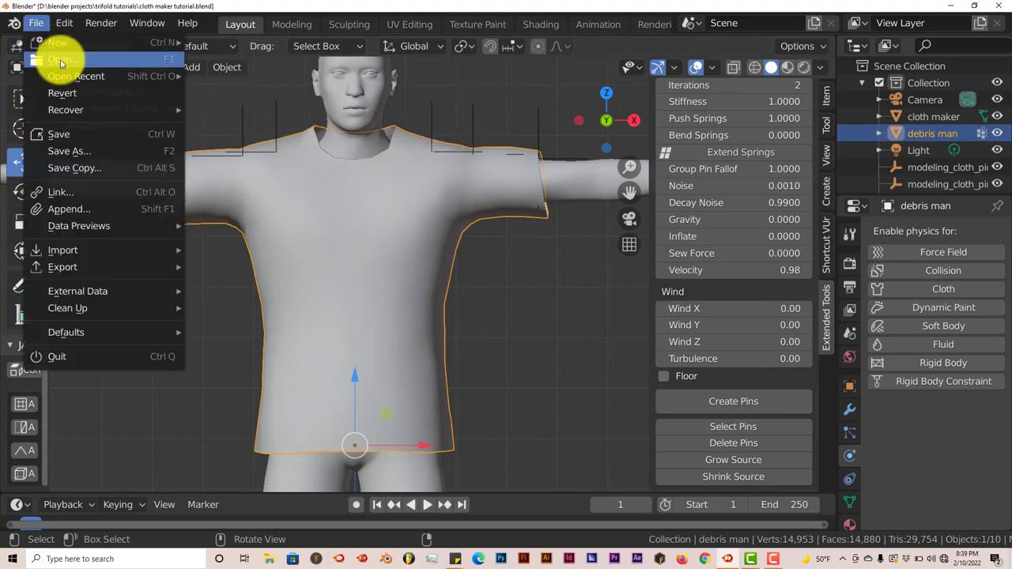
- Start a new General scene, discarding the unsaved changes
{"action": "mouse_move", "coordinate": [64, 43]}
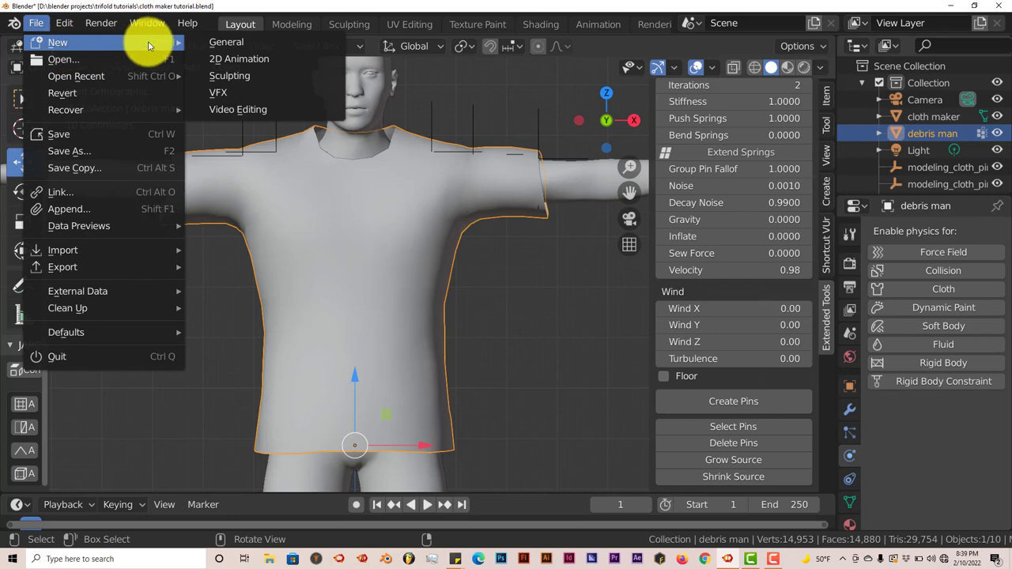
{"action": "left_click", "coordinate": [214, 45]}
{"action": "left_click", "coordinate": [553, 297]}
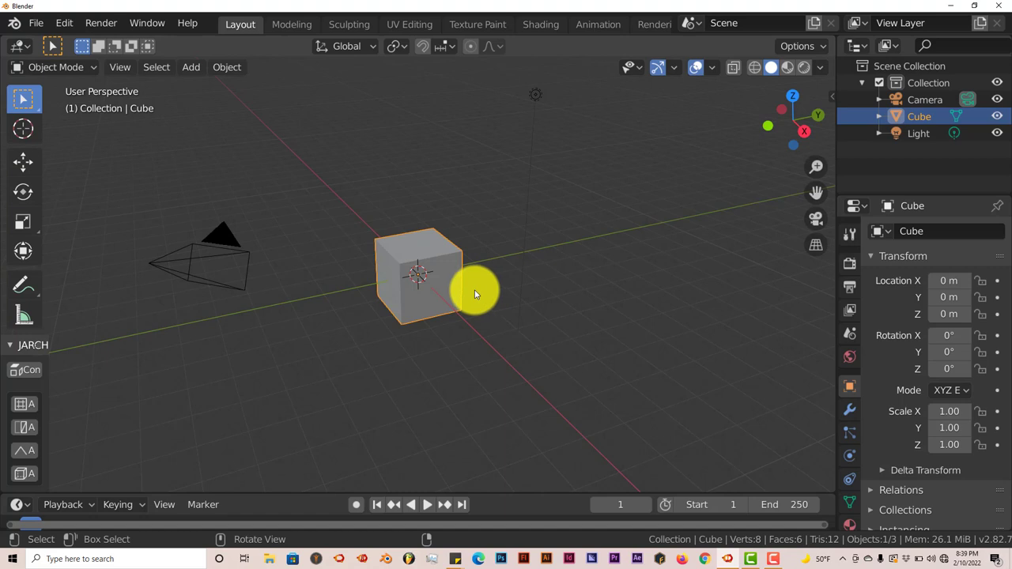
- Replace the default cube with a plane scaled to 5.74 and enter Edit Mode
{"action": "key", "text": "Delete"}
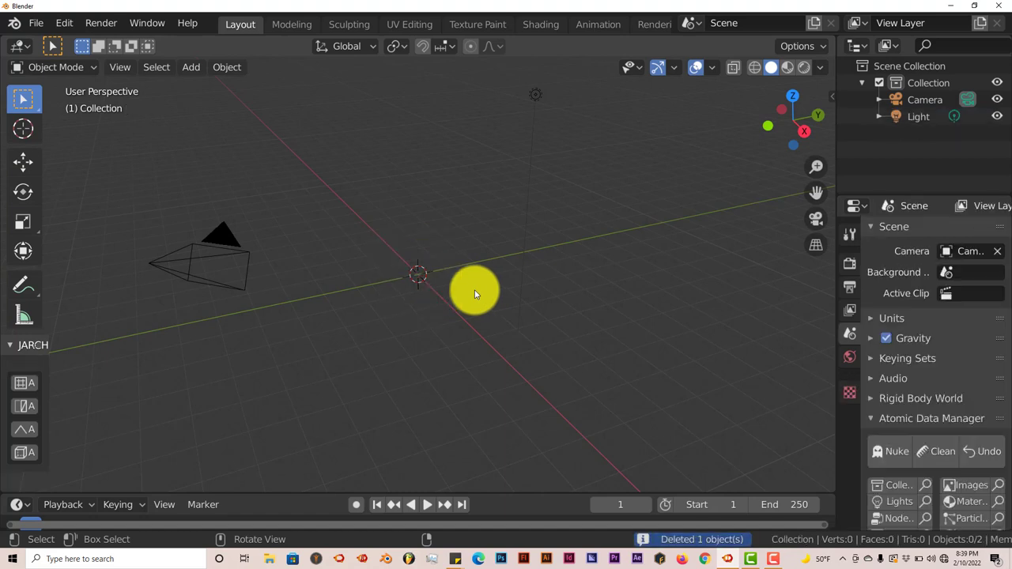
{"action": "key", "text": "shift+a"}
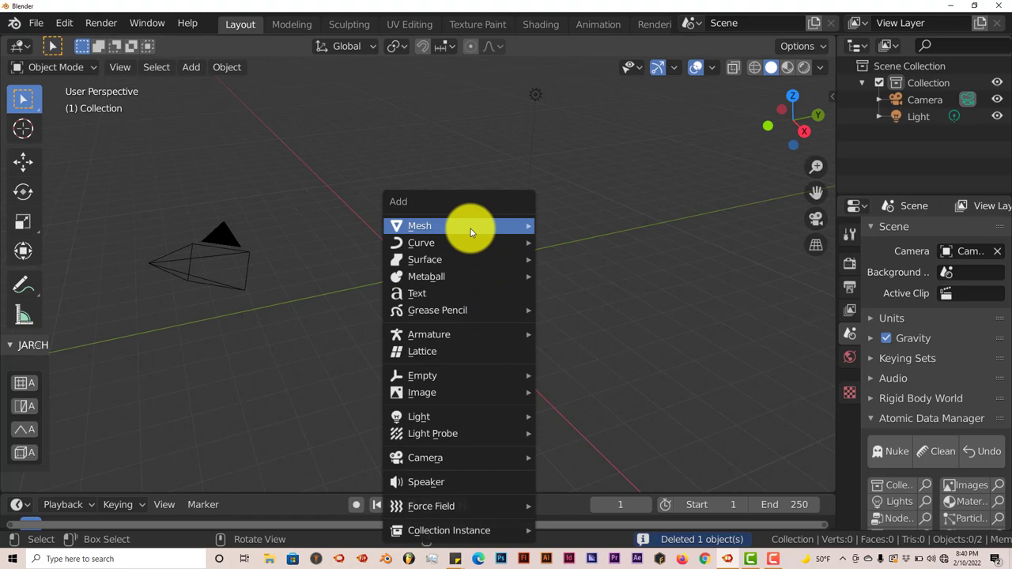
{"action": "mouse_move", "coordinate": [470, 229]}
{"action": "left_click", "coordinate": [586, 226]}
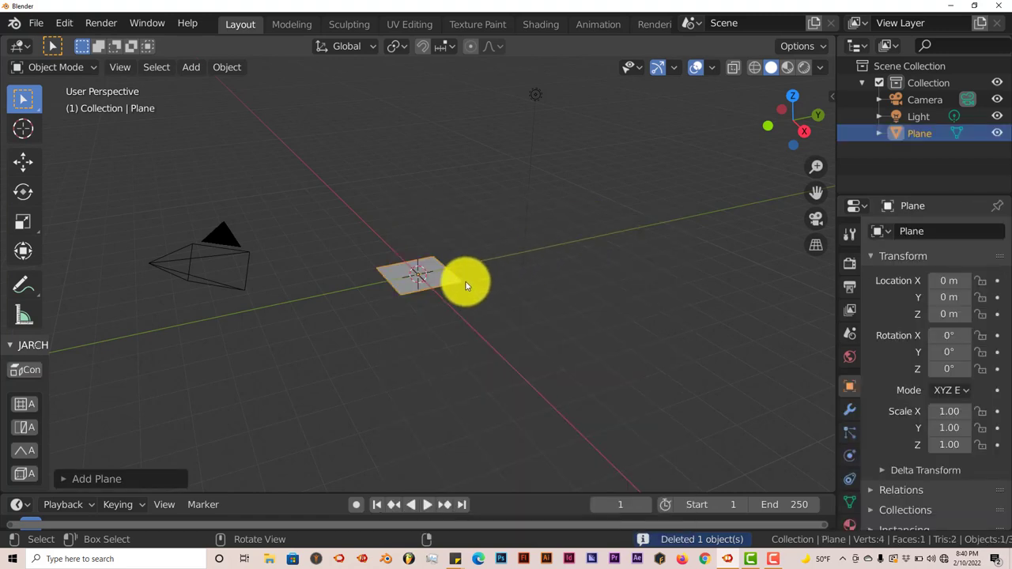
{"action": "scroll", "coordinate": [464, 282], "scroll_direction": "up", "scroll_amount": 2}
{"action": "key", "text": "s"}
{"action": "left_click", "coordinate": [684, 271]}
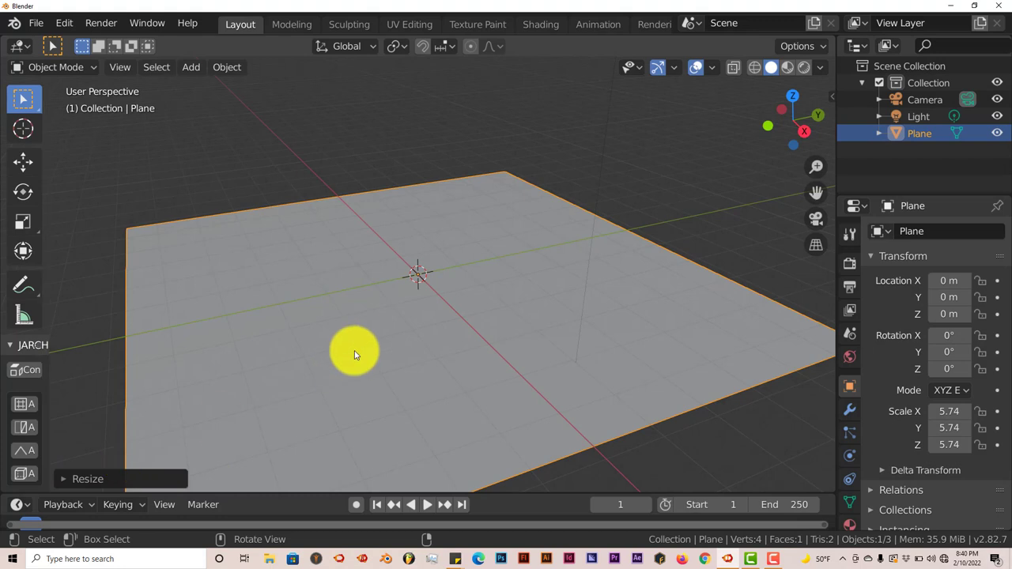
{"action": "key", "text": "Tab"}
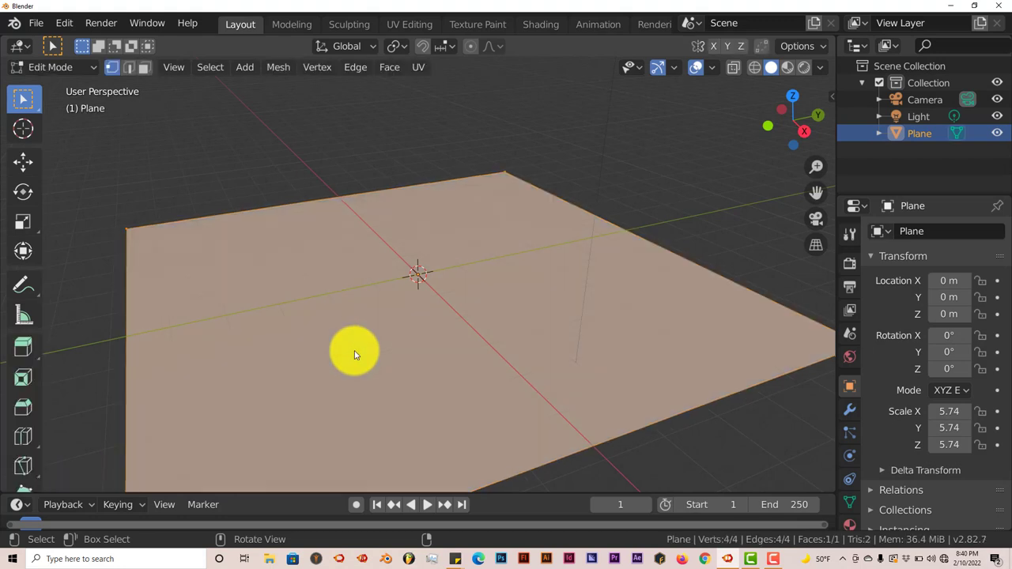
- Subdivide the plane with Number of Cuts 20, then return to Object Mode
{"action": "right_click", "coordinate": [354, 350]}
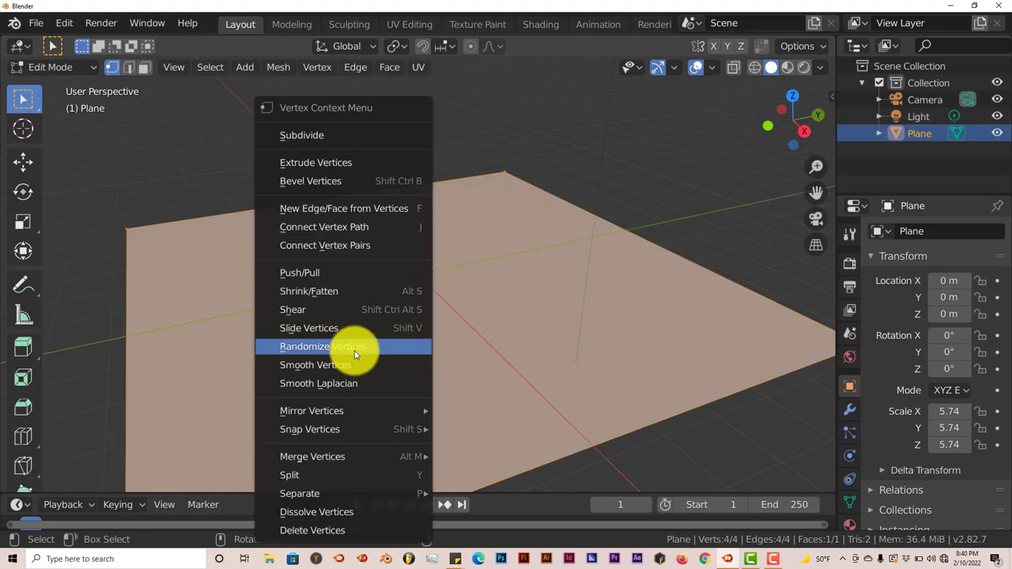
{"action": "left_click", "coordinate": [333, 135]}
{"action": "left_click", "coordinate": [70, 479]}
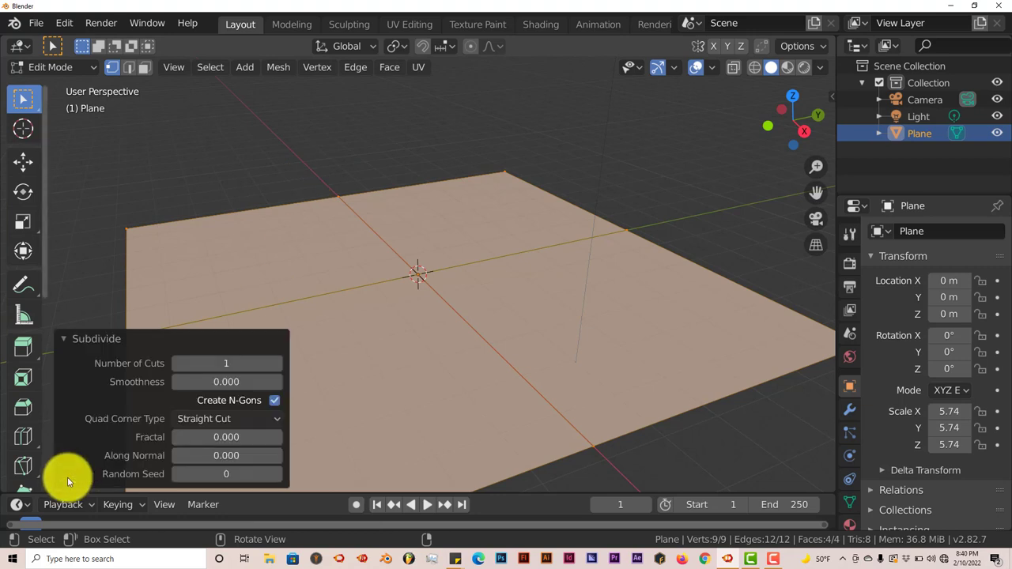
{"action": "left_click", "coordinate": [229, 363]}
{"action": "type", "text": "10"}
{"action": "key", "text": "Return"}
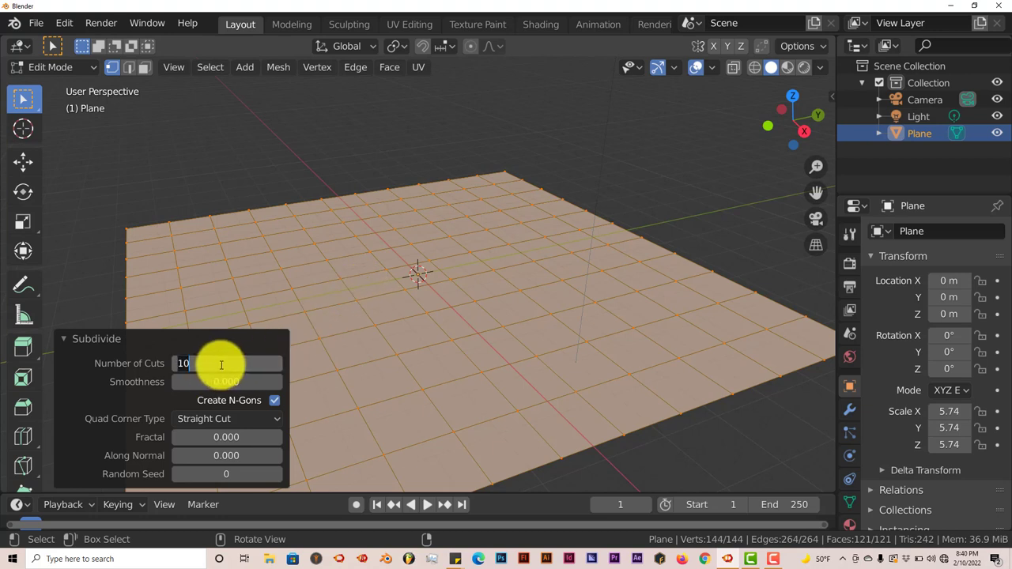
{"action": "key", "text": "Return"}
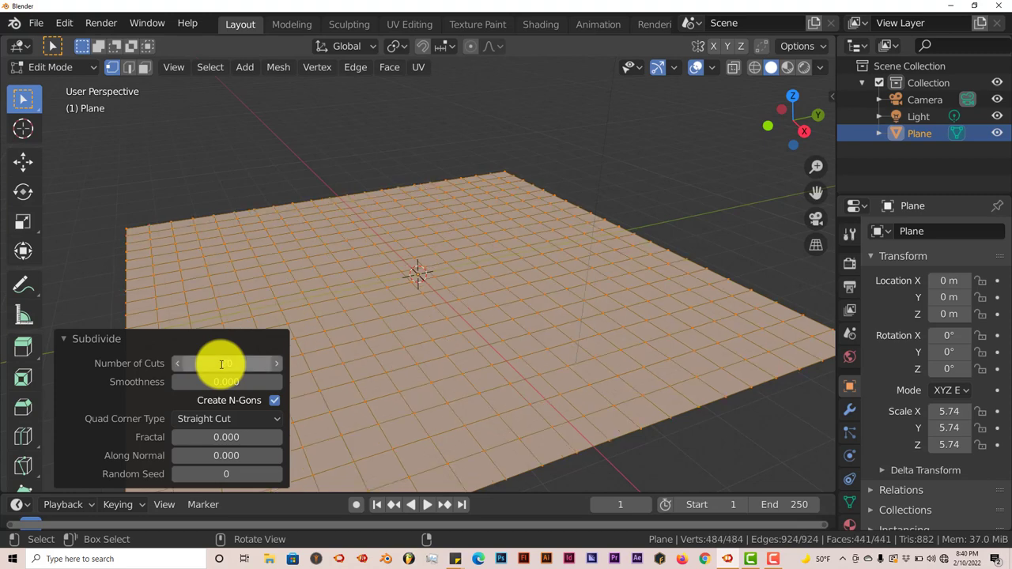
{"action": "left_click", "coordinate": [65, 340]}
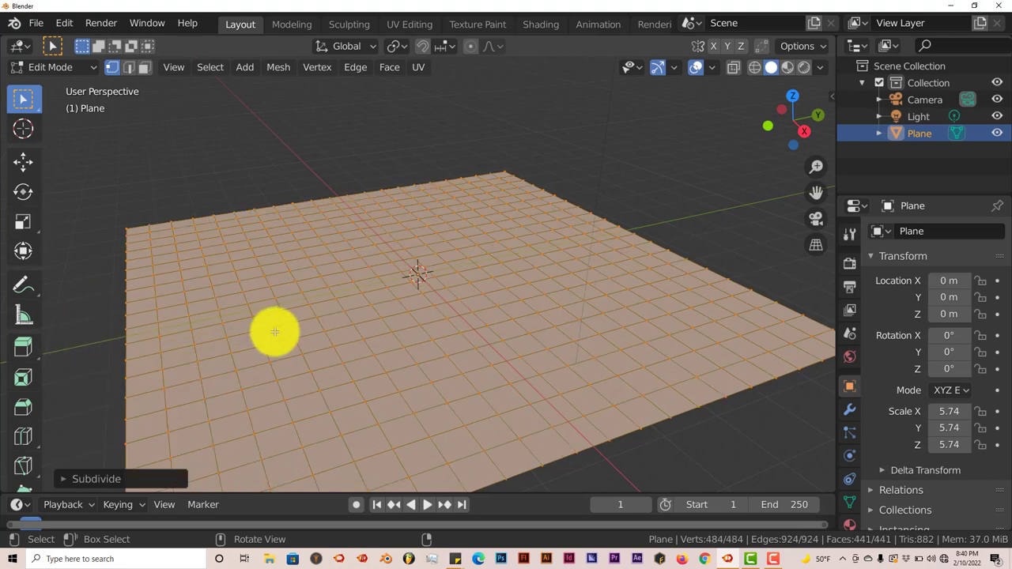
{"action": "key", "text": "Tab"}
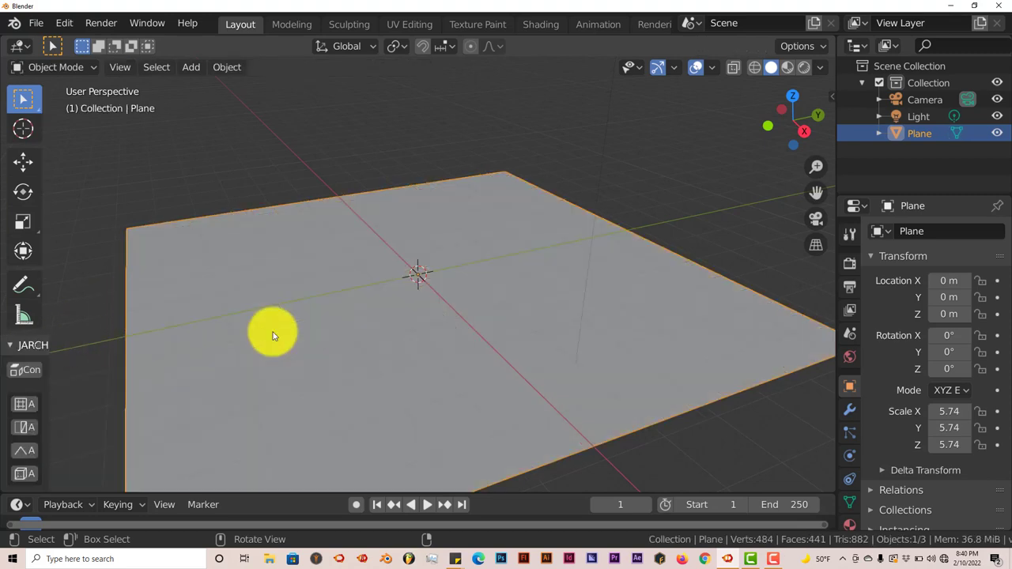
- Shade the plane smooth and enable Modeling Cloth on it from the Extended Tools sidebar
{"action": "right_click", "coordinate": [268, 278]}
{"action": "left_click", "coordinate": [264, 242]}
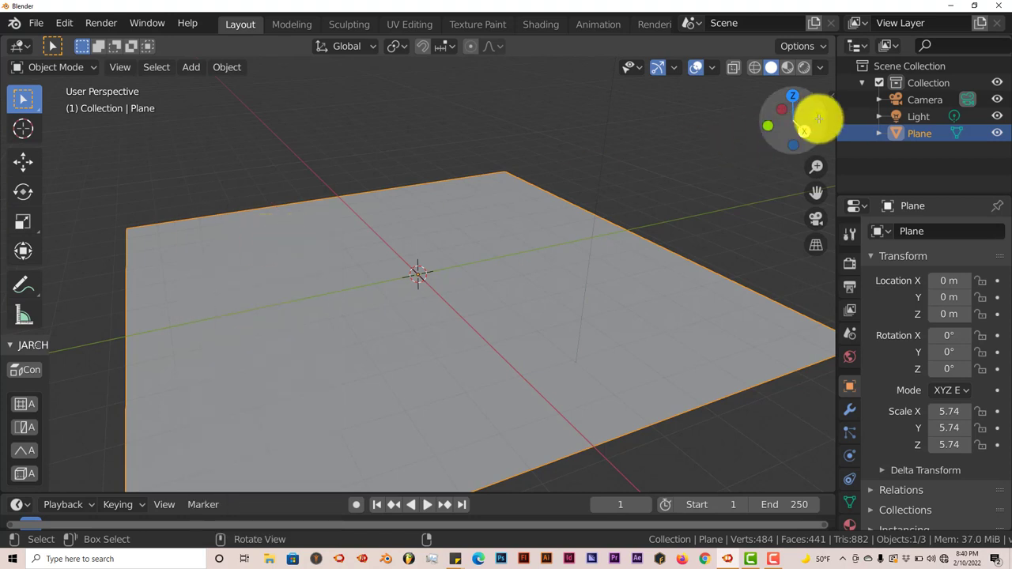
{"action": "left_click", "coordinate": [831, 94]}
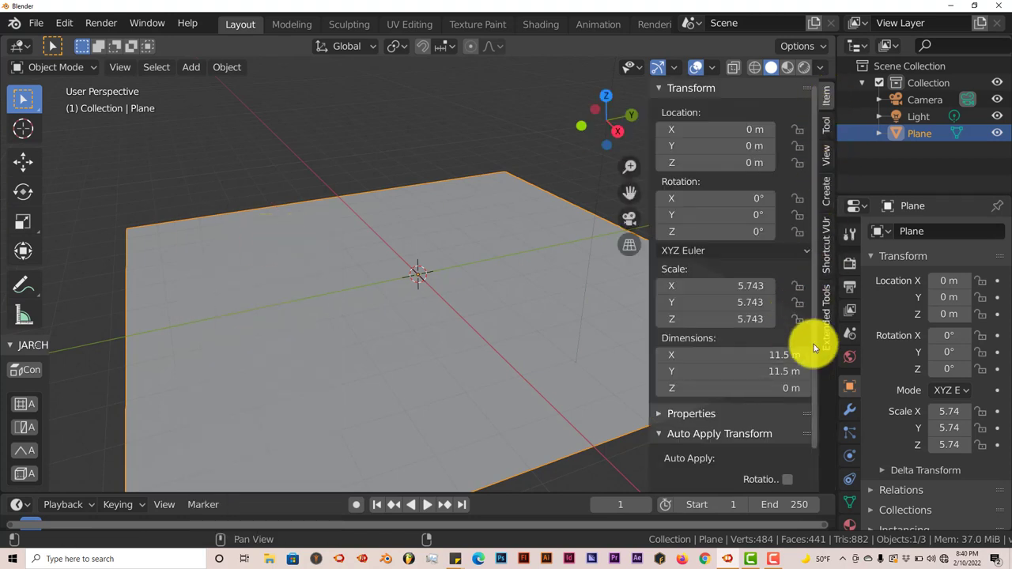
{"action": "left_click", "coordinate": [827, 324]}
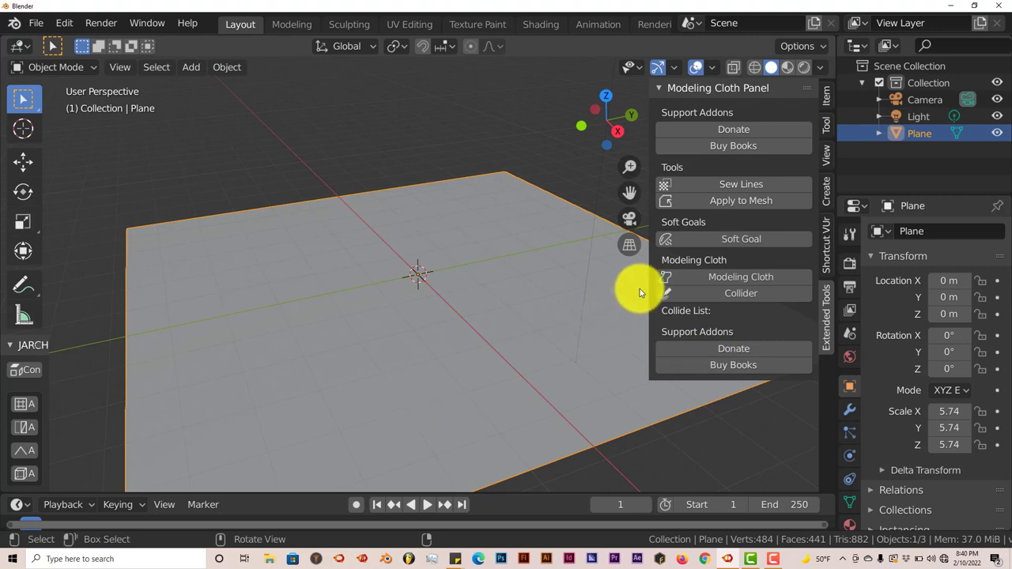
{"action": "left_click", "coordinate": [737, 277]}
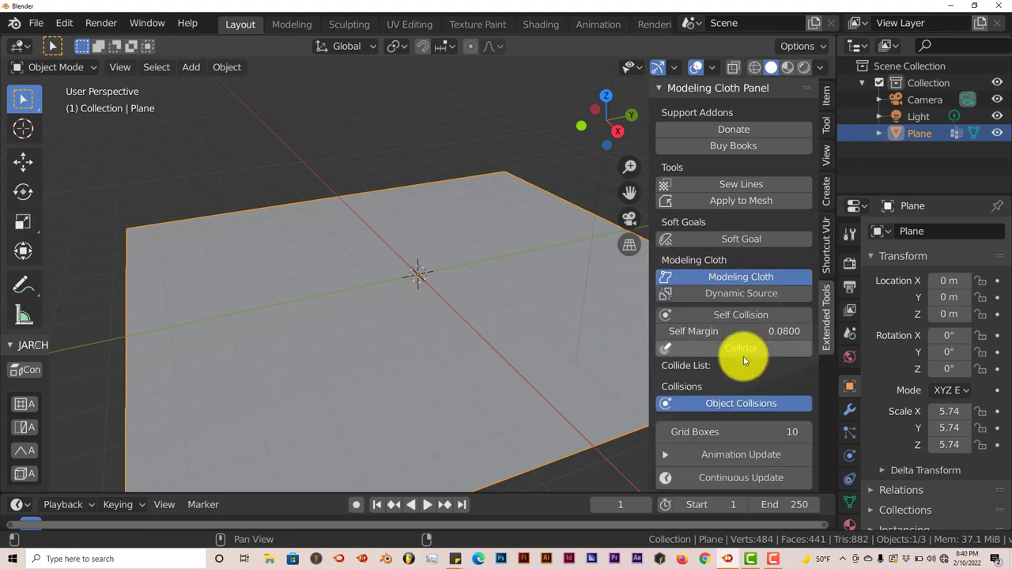
{"action": "scroll", "coordinate": [745, 362], "scroll_direction": "down", "scroll_amount": 3}
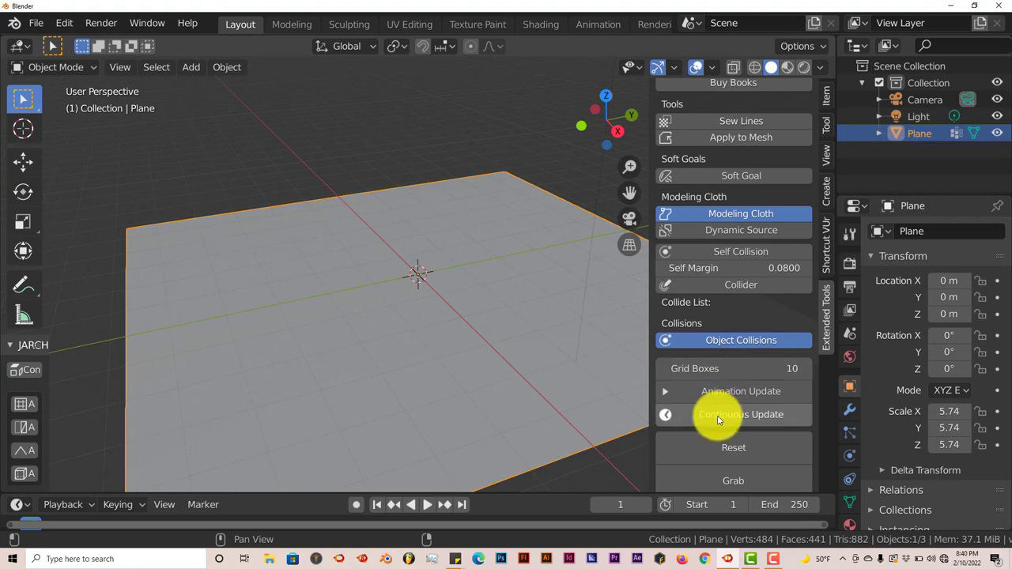
{"action": "scroll", "coordinate": [716, 420], "scroll_direction": "down", "scroll_amount": 4}
{"action": "scroll", "coordinate": [699, 442], "scroll_direction": "down", "scroll_amount": 1}
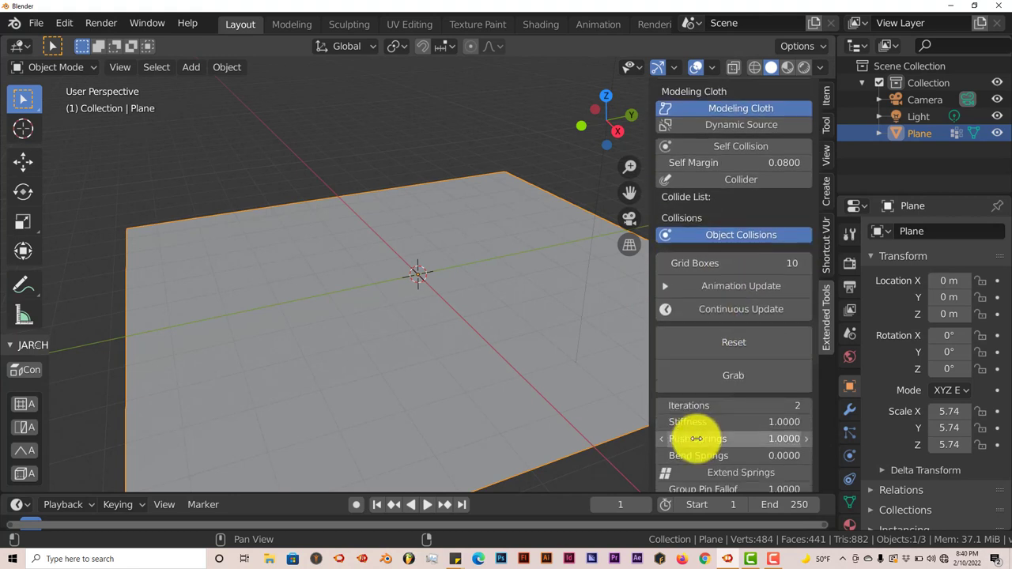
- Turn on Continuous Update and grab the cloth plane, dragging to crumple it
{"action": "left_click", "coordinate": [726, 310]}
{"action": "left_click", "coordinate": [730, 376]}
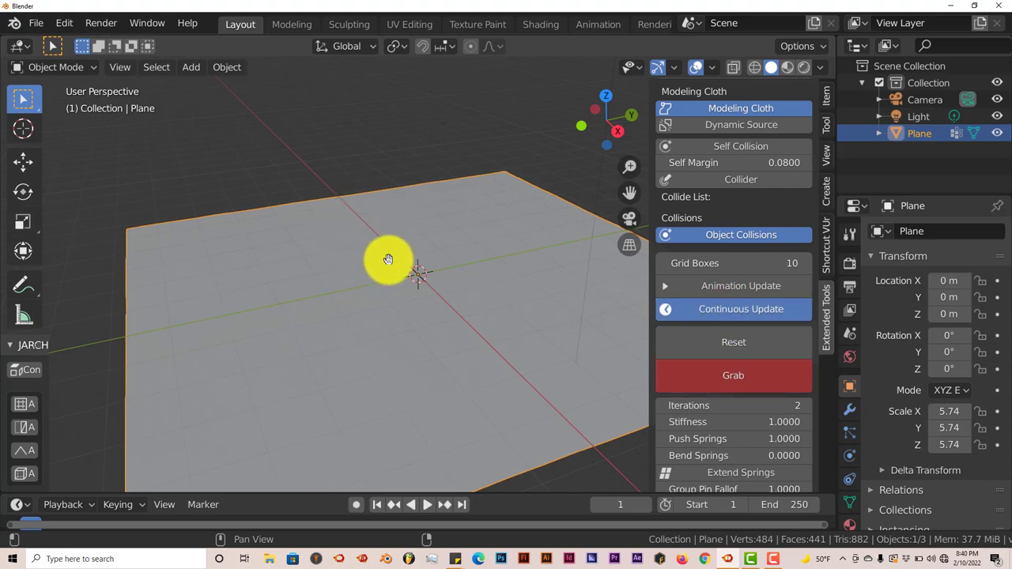
{"action": "mouse_move", "coordinate": [388, 259]}
{"action": "left_mouse_down"}
{"action": "mouse_move", "coordinate": [410, 245]}
{"action": "mouse_move", "coordinate": [470, 243]}
{"action": "mouse_move", "coordinate": [461, 267]}
{"action": "mouse_move", "coordinate": [323, 256]}
{"action": "mouse_move", "coordinate": [282, 278]}
{"action": "mouse_move", "coordinate": [341, 334]}
{"action": "mouse_move", "coordinate": [438, 331]}
{"action": "mouse_move", "coordinate": [479, 305]}
{"action": "mouse_move", "coordinate": [532, 302]}
{"action": "mouse_move", "coordinate": [494, 263]}
{"action": "mouse_move", "coordinate": [318, 221]}
{"action": "mouse_move", "coordinate": [305, 206]}
{"action": "mouse_move", "coordinate": [346, 178]}
{"action": "mouse_move", "coordinate": [452, 178]}
{"action": "mouse_move", "coordinate": [482, 188]}
{"action": "mouse_move", "coordinate": [449, 232]}
{"action": "mouse_move", "coordinate": [453, 290]}
{"action": "mouse_move", "coordinate": [531, 321]}
{"action": "mouse_move", "coordinate": [564, 280]}
{"action": "mouse_move", "coordinate": [448, 232]}
{"action": "mouse_move", "coordinate": [311, 327]}
{"action": "mouse_move", "coordinate": [254, 346]}
{"action": "mouse_move", "coordinate": [184, 322]}
{"action": "mouse_move", "coordinate": [188, 286]}
{"action": "mouse_move", "coordinate": [314, 318]}
{"action": "mouse_move", "coordinate": [410, 366]}
{"action": "mouse_move", "coordinate": [524, 373]}
{"action": "mouse_move", "coordinate": [542, 336]}
{"action": "mouse_move", "coordinate": [411, 279]}
{"action": "mouse_move", "coordinate": [332, 283]}
{"action": "mouse_move", "coordinate": [386, 260]}
{"action": "mouse_move", "coordinate": [411, 289]}
{"action": "mouse_move", "coordinate": [440, 293]}
{"action": "mouse_move", "coordinate": [429, 283]}
{"action": "mouse_move", "coordinate": [344, 289]}
{"action": "mouse_move", "coordinate": [371, 301]}
{"action": "mouse_move", "coordinate": [442, 280]}
{"action": "mouse_move", "coordinate": [354, 277]}
{"action": "mouse_move", "coordinate": [457, 285]}
{"action": "mouse_move", "coordinate": [362, 288]}
{"action": "mouse_move", "coordinate": [364, 335]}
{"action": "mouse_move", "coordinate": [474, 353]}
{"action": "mouse_move", "coordinate": [516, 302]}
{"action": "mouse_move", "coordinate": [383, 226]}
{"action": "mouse_move", "coordinate": [276, 276]}
{"action": "mouse_move", "coordinate": [276, 305]}
{"action": "mouse_move", "coordinate": [442, 296]}
{"action": "mouse_move", "coordinate": [454, 243]}
{"action": "mouse_move", "coordinate": [432, 275]}
{"action": "mouse_move", "coordinate": [367, 259]}
{"action": "mouse_move", "coordinate": [386, 270]}
{"action": "mouse_move", "coordinate": [435, 241]}
{"action": "mouse_move", "coordinate": [412, 252]}
{"action": "mouse_move", "coordinate": [592, 331]}
{"action": "mouse_move", "coordinate": [683, 339]}
{"action": "mouse_move", "coordinate": [638, 339]}
{"action": "mouse_move", "coordinate": [419, 278]}
{"action": "left_mouse_up"}
- Reset the cloth, enable Self Collision, then grab and drag it into a lump away from the origin
{"action": "left_click", "coordinate": [727, 342]}
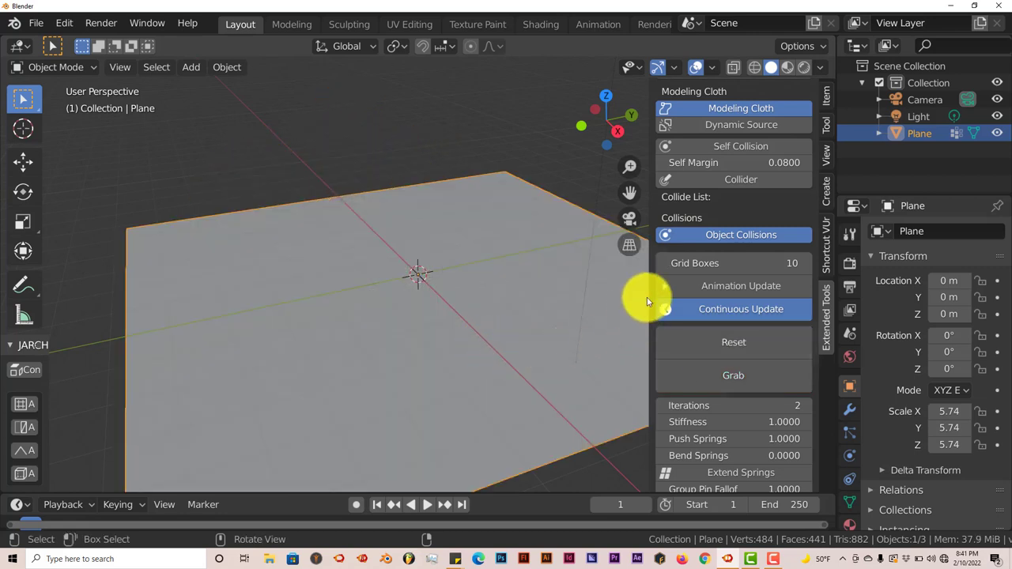
{"action": "left_click", "coordinate": [710, 147]}
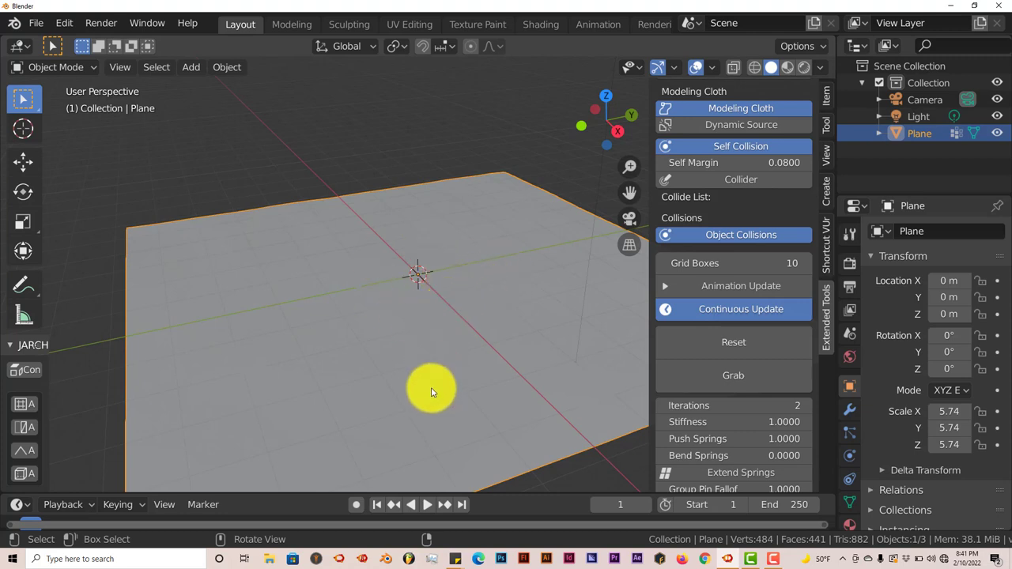
{"action": "left_click", "coordinate": [734, 378]}
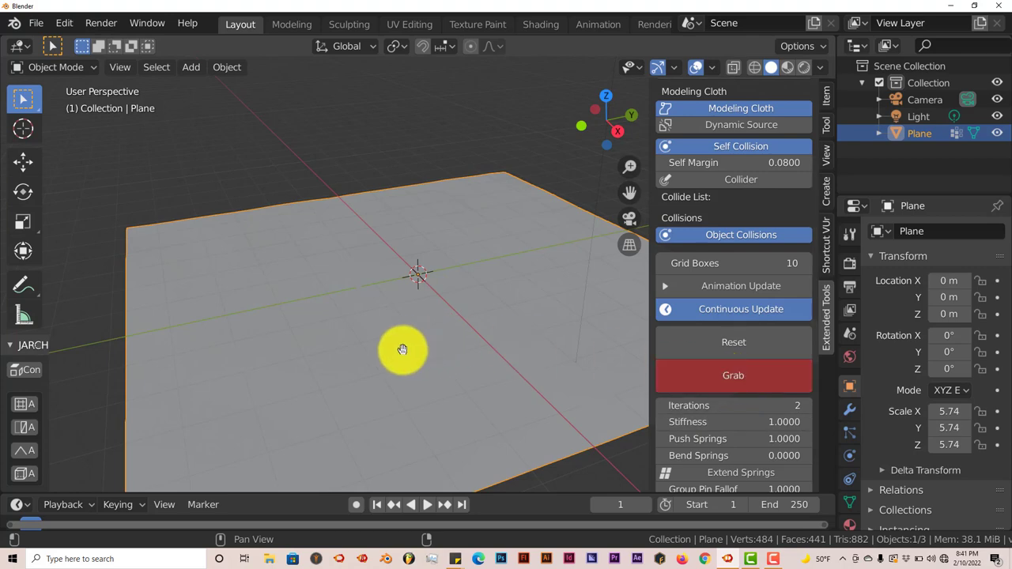
{"action": "mouse_move", "coordinate": [402, 351]}
{"action": "left_mouse_down"}
{"action": "mouse_move", "coordinate": [270, 349]}
{"action": "mouse_move", "coordinate": [234, 333]}
{"action": "mouse_move", "coordinate": [288, 299]}
{"action": "mouse_move", "coordinate": [402, 287]}
{"action": "mouse_move", "coordinate": [498, 294]}
{"action": "mouse_move", "coordinate": [560, 281]}
{"action": "mouse_move", "coordinate": [530, 258]}
{"action": "mouse_move", "coordinate": [451, 261]}
{"action": "mouse_move", "coordinate": [345, 288]}
{"action": "mouse_move", "coordinate": [237, 386]}
{"action": "mouse_move", "coordinate": [295, 394]}
{"action": "mouse_move", "coordinate": [413, 307]}
{"action": "mouse_move", "coordinate": [473, 279]}
{"action": "mouse_move", "coordinate": [523, 270]}
{"action": "mouse_move", "coordinate": [577, 283]}
{"action": "mouse_move", "coordinate": [587, 338]}
{"action": "mouse_move", "coordinate": [496, 374]}
{"action": "mouse_move", "coordinate": [389, 319]}
{"action": "mouse_move", "coordinate": [282, 296]}
{"action": "mouse_move", "coordinate": [181, 313]}
{"action": "mouse_move", "coordinate": [138, 345]}
{"action": "mouse_move", "coordinate": [160, 403]}
{"action": "mouse_move", "coordinate": [398, 278]}
{"action": "mouse_move", "coordinate": [531, 275]}
{"action": "mouse_move", "coordinate": [622, 297]}
{"action": "mouse_move", "coordinate": [663, 333]}
{"action": "mouse_move", "coordinate": [614, 374]}
{"action": "mouse_move", "coordinate": [352, 285]}
{"action": "mouse_move", "coordinate": [255, 292]}
{"action": "mouse_move", "coordinate": [193, 315]}
{"action": "mouse_move", "coordinate": [183, 333]}
{"action": "mouse_move", "coordinate": [233, 343]}
{"action": "mouse_move", "coordinate": [346, 274]}
{"action": "mouse_move", "coordinate": [483, 281]}
{"action": "left_mouse_up"}
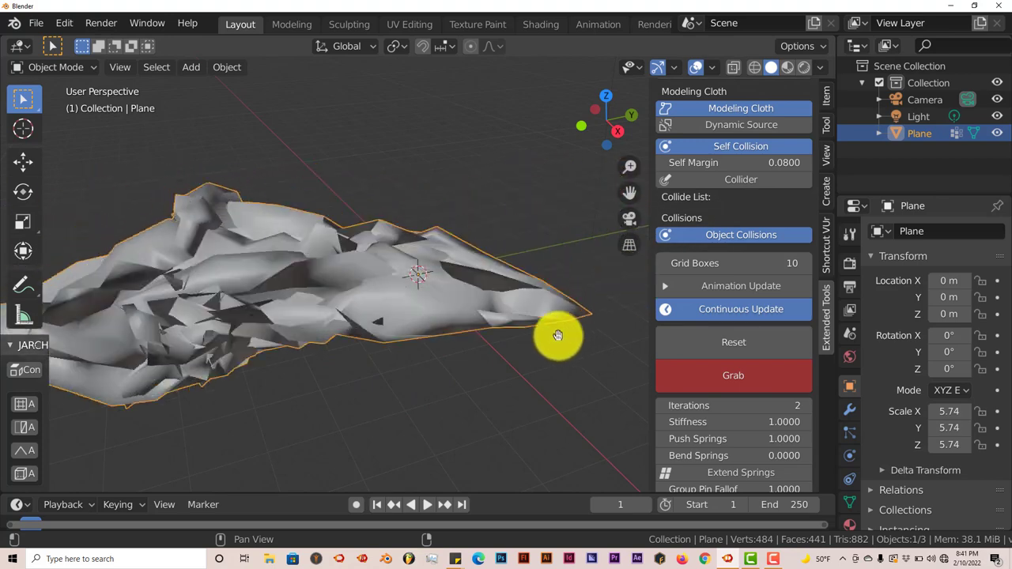
{"action": "mouse_move", "coordinate": [557, 336]}
{"action": "left_mouse_down"}
{"action": "mouse_move", "coordinate": [223, 286]}
{"action": "mouse_move", "coordinate": [169, 298]}
{"action": "mouse_move", "coordinate": [148, 324]}
{"action": "mouse_move", "coordinate": [155, 340]}
{"action": "mouse_move", "coordinate": [308, 279]}
{"action": "mouse_move", "coordinate": [393, 262]}
{"action": "mouse_move", "coordinate": [459, 265]}
{"action": "mouse_move", "coordinate": [525, 292]}
{"action": "mouse_move", "coordinate": [538, 329]}
{"action": "mouse_move", "coordinate": [455, 316]}
{"action": "mouse_move", "coordinate": [273, 249]}
{"action": "mouse_move", "coordinate": [343, 229]}
{"action": "mouse_move", "coordinate": [389, 240]}
{"action": "mouse_move", "coordinate": [401, 261]}
{"action": "mouse_move", "coordinate": [341, 286]}
{"action": "mouse_move", "coordinate": [321, 311]}
{"action": "mouse_move", "coordinate": [309, 366]}
{"action": "mouse_move", "coordinate": [314, 393]}
{"action": "mouse_move", "coordinate": [379, 410]}
{"action": "mouse_move", "coordinate": [412, 358]}
{"action": "mouse_move", "coordinate": [400, 249]}
{"action": "mouse_move", "coordinate": [435, 220]}
{"action": "mouse_move", "coordinate": [475, 217]}
{"action": "mouse_move", "coordinate": [503, 247]}
{"action": "mouse_move", "coordinate": [490, 267]}
{"action": "mouse_move", "coordinate": [389, 238]}
{"action": "mouse_move", "coordinate": [289, 238]}
{"action": "mouse_move", "coordinate": [246, 253]}
{"action": "mouse_move", "coordinate": [204, 303]}
{"action": "mouse_move", "coordinate": [257, 349]}
{"action": "mouse_move", "coordinate": [332, 358]}
{"action": "mouse_move", "coordinate": [413, 321]}
{"action": "mouse_move", "coordinate": [480, 316]}
{"action": "left_mouse_up"}
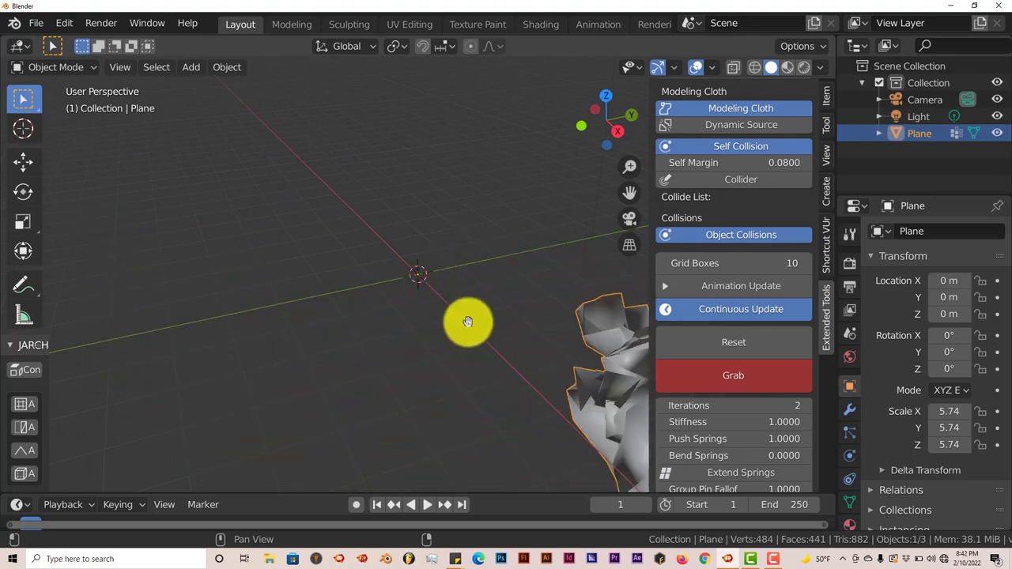
{"action": "key", "text": "Escape"}
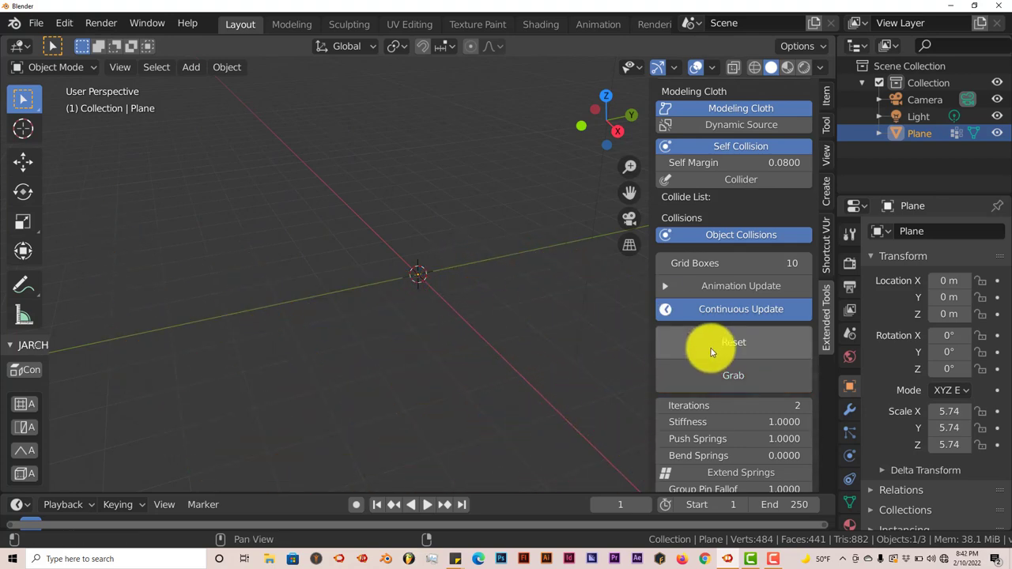
- Reset the cloth flat and review its settings: Stiffness 1.0, Gravity 0, Inflate 0
{"action": "left_click", "coordinate": [711, 348]}
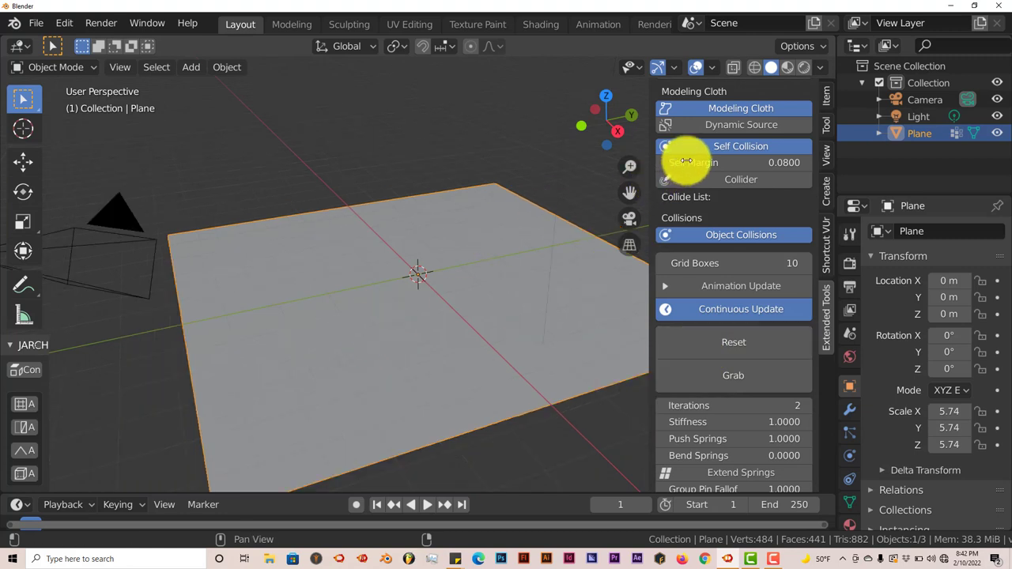
{"action": "middle_click_drag", "start_coordinate": [398, 316], "coordinate": [412, 296]}
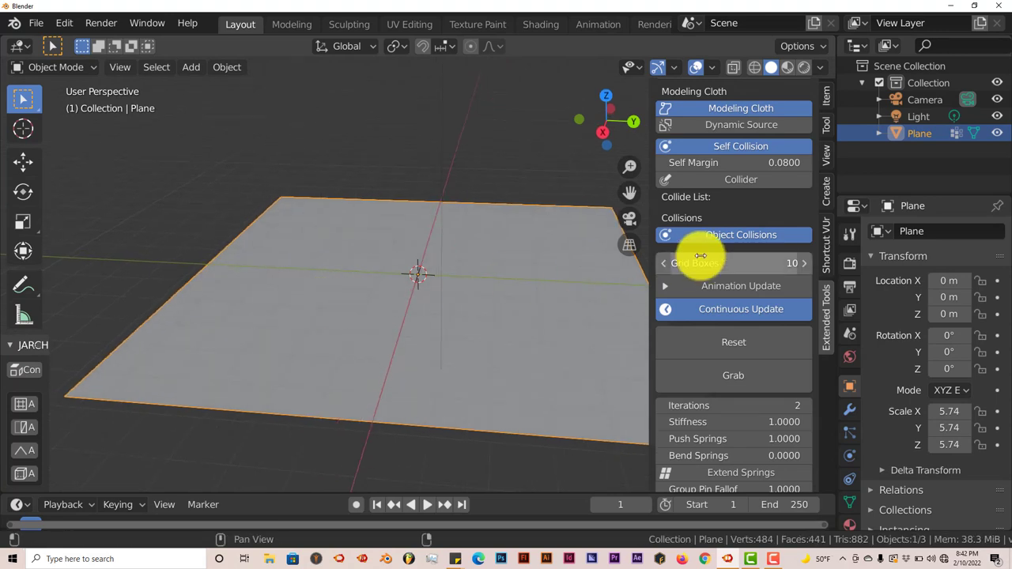
{"action": "scroll", "coordinate": [689, 316], "scroll_direction": "down", "scroll_amount": 5}
{"action": "scroll", "coordinate": [689, 316], "scroll_direction": "down", "scroll_amount": 5}
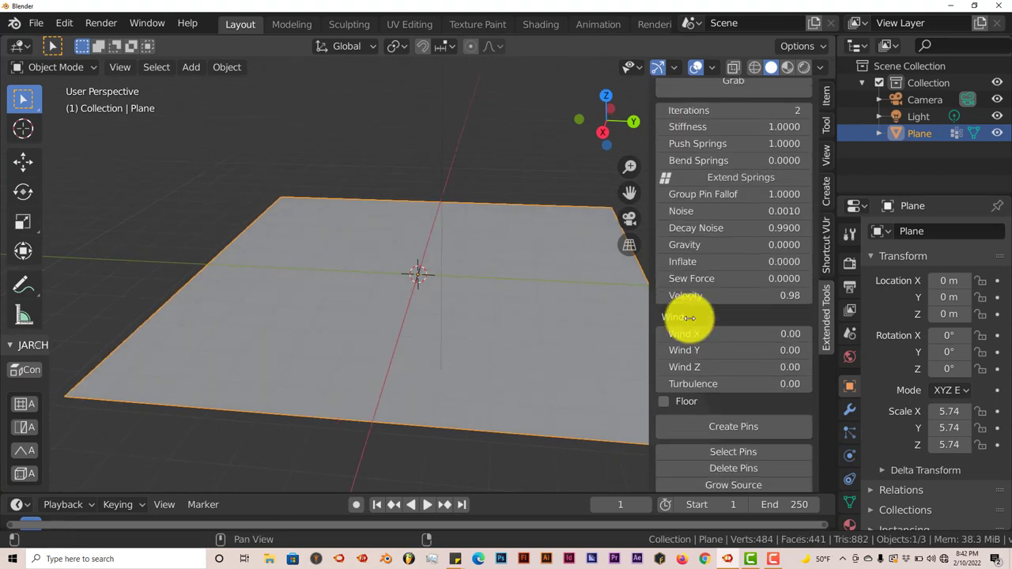
{"action": "scroll", "coordinate": [689, 319], "scroll_direction": "down", "scroll_amount": 3}
{"action": "scroll", "coordinate": [688, 320], "scroll_direction": "up", "scroll_amount": 5}
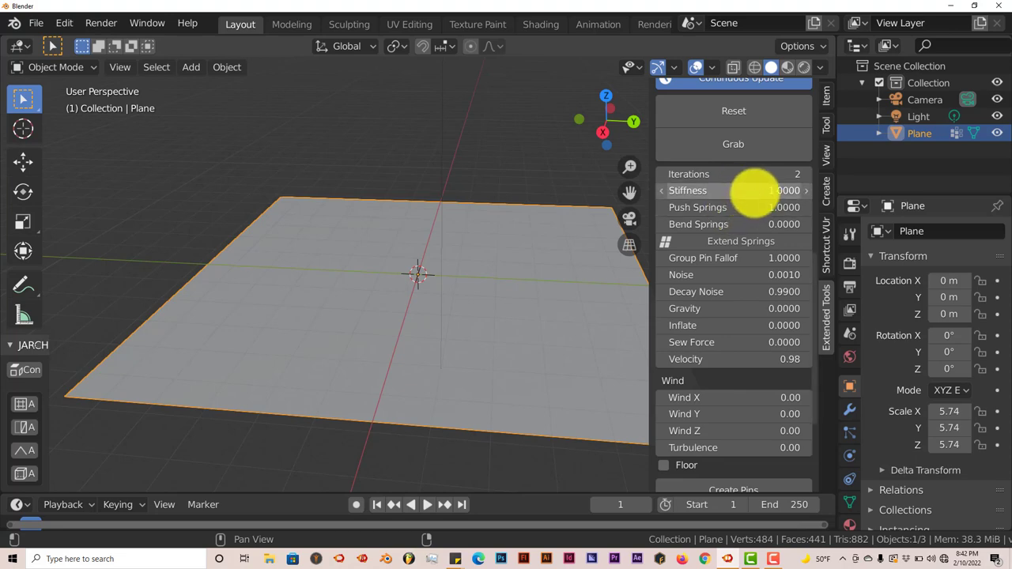
{"action": "left_click_drag", "start_coordinate": [753, 191], "coordinate": [645, 246]}
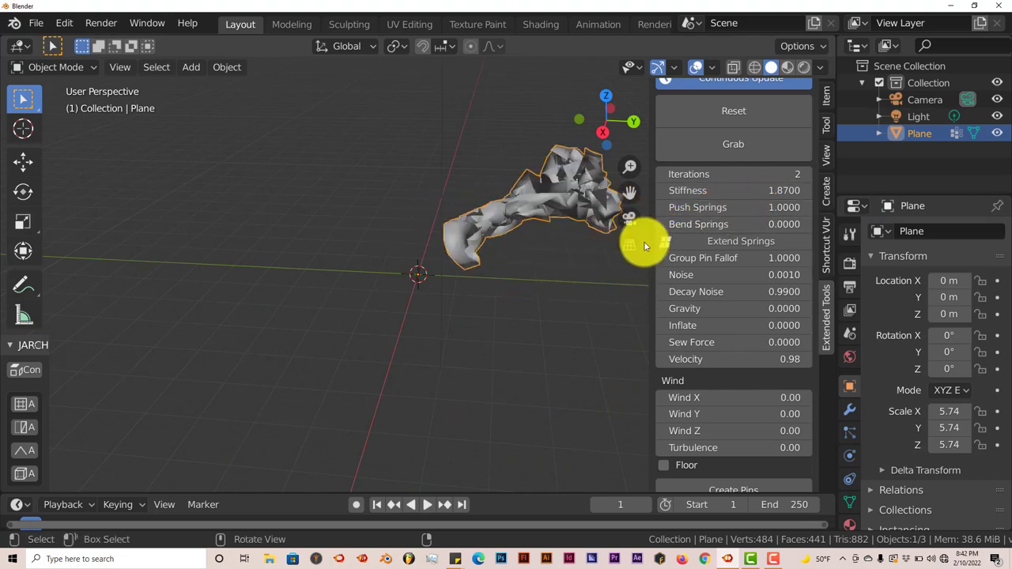
{"action": "left_click", "coordinate": [734, 191]}
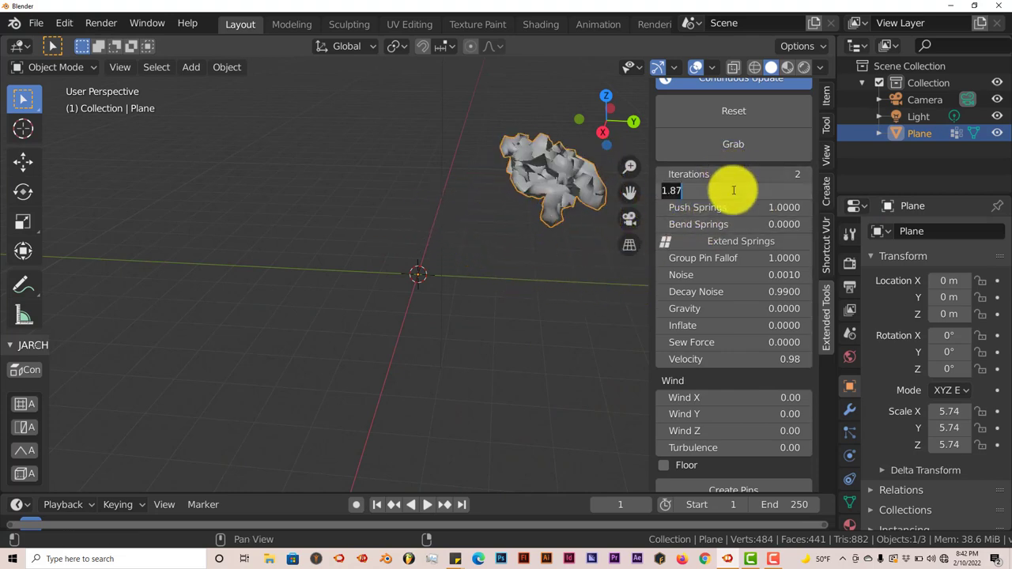
{"action": "type", "text": "1"}
{"action": "key", "text": "Return"}
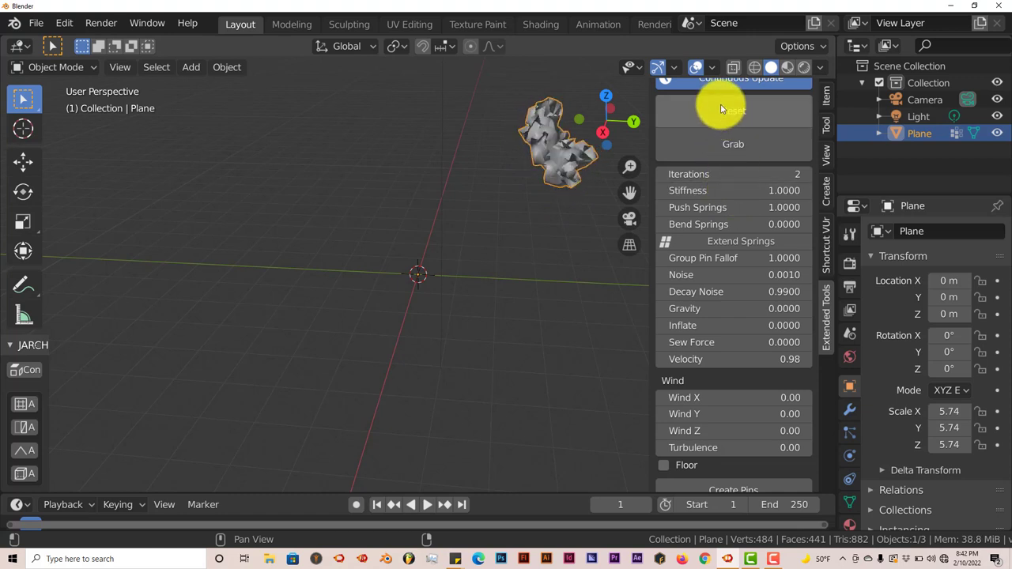
{"action": "left_click", "coordinate": [719, 109]}
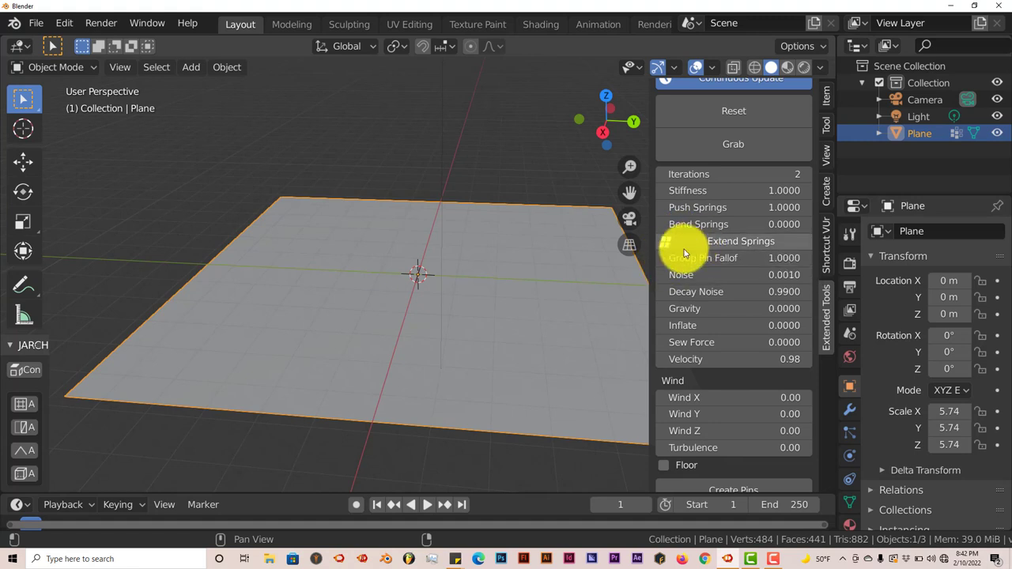
{"action": "middle_click_drag", "start_coordinate": [504, 287], "coordinate": [428, 299]}
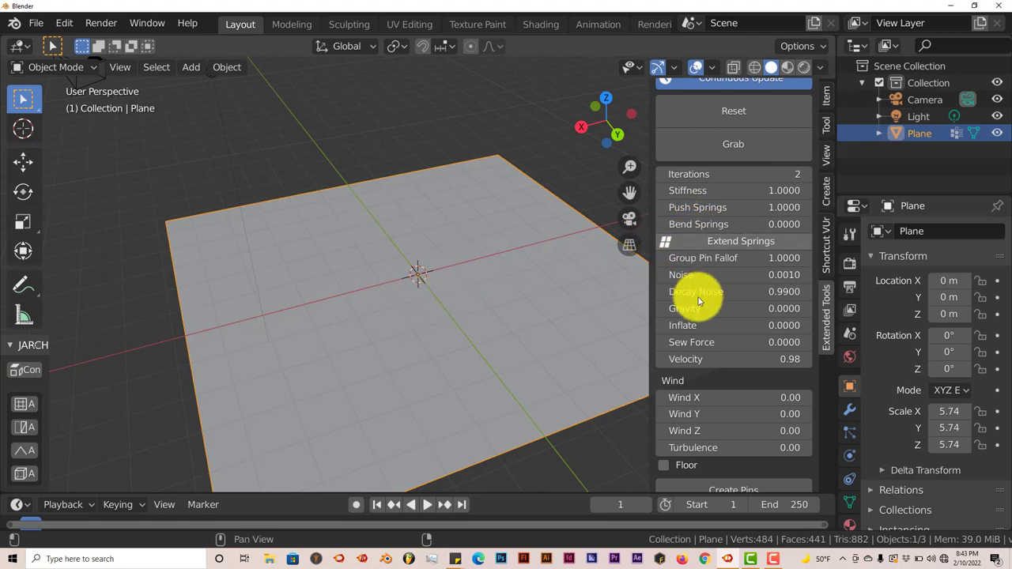
{"action": "scroll", "coordinate": [696, 296], "scroll_direction": "down", "scroll_amount": 5}
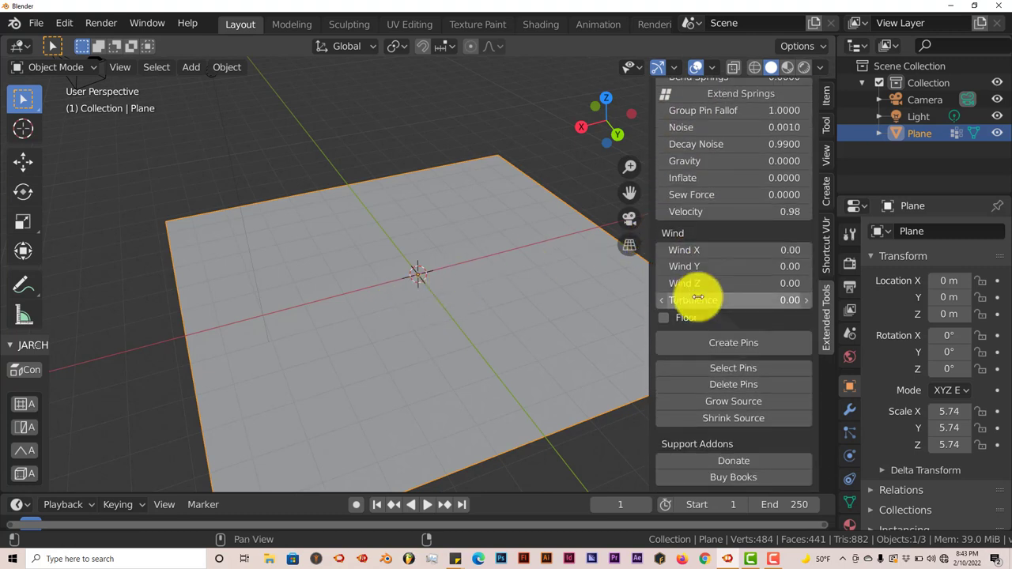
{"action": "scroll", "coordinate": [698, 297], "scroll_direction": "up", "scroll_amount": 5}
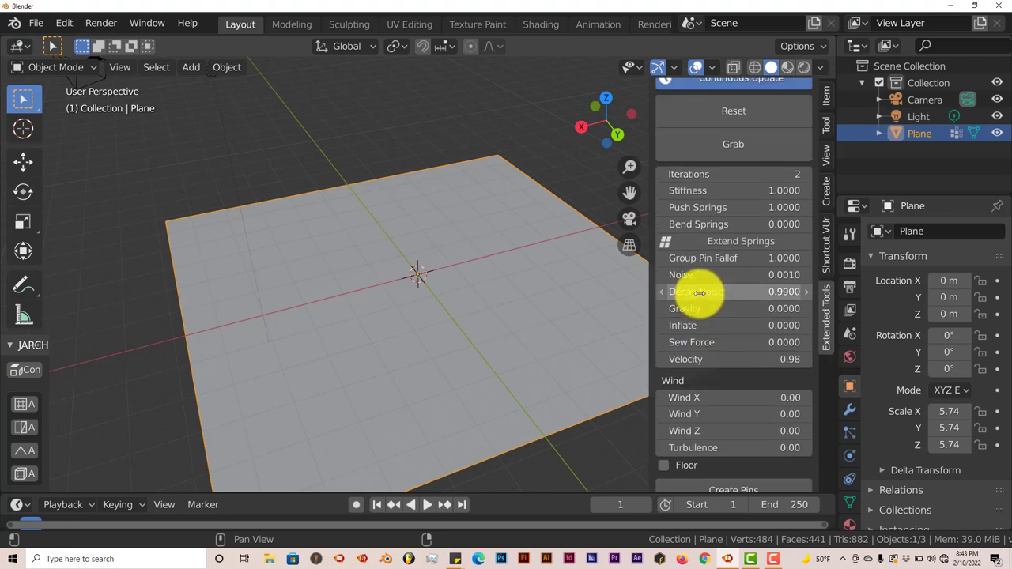
{"action": "scroll", "coordinate": [699, 292], "scroll_direction": "up", "scroll_amount": 7}
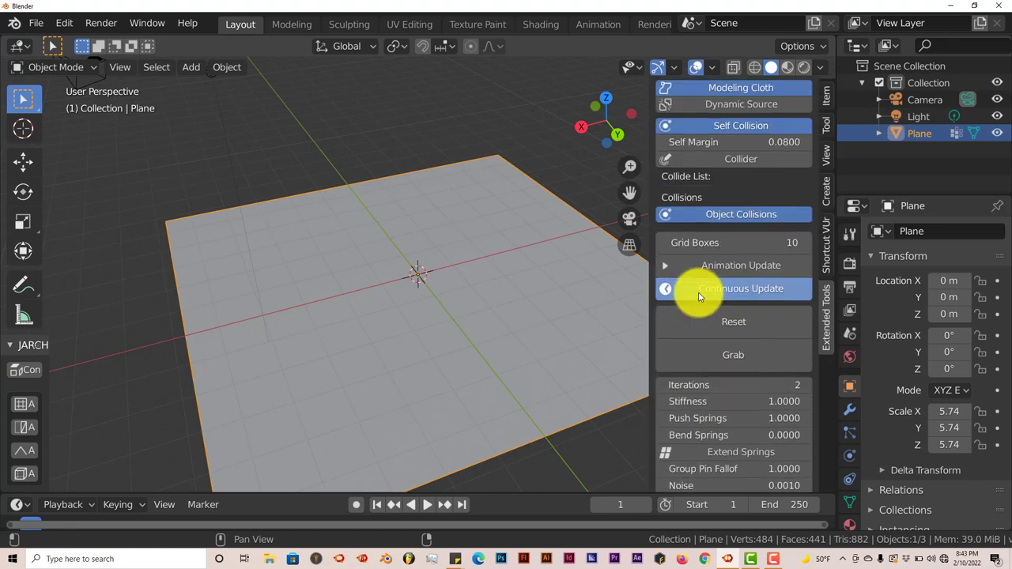
{"action": "scroll", "coordinate": [699, 295], "scroll_direction": "up", "scroll_amount": 3}
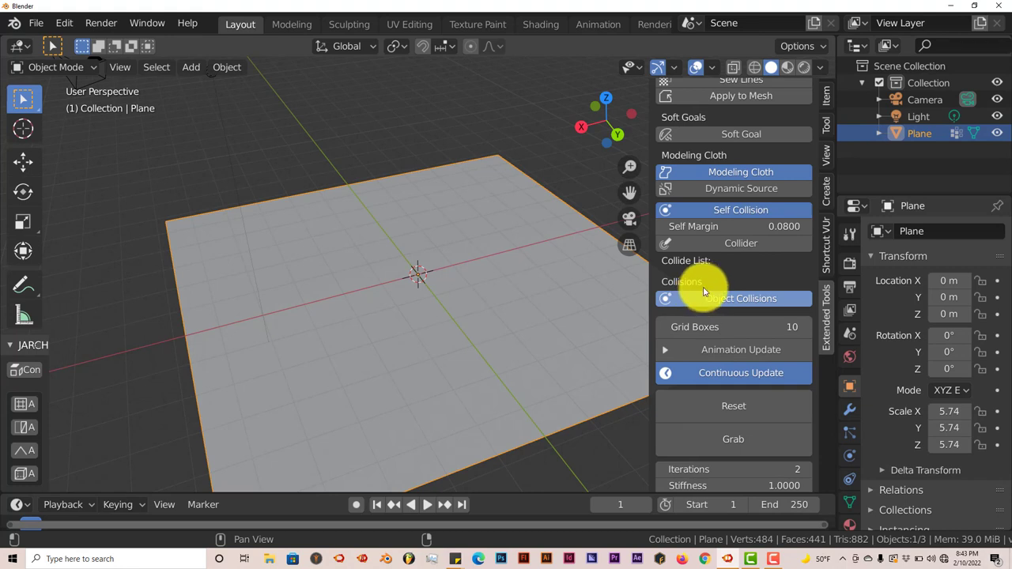
{"action": "scroll", "coordinate": [703, 291], "scroll_direction": "up", "scroll_amount": 4}
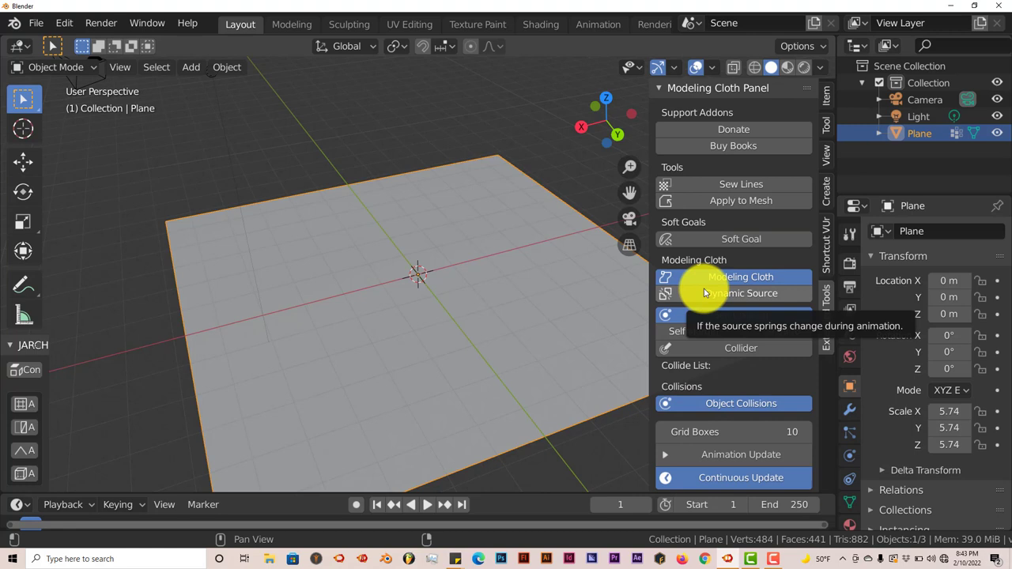
{"action": "scroll", "coordinate": [704, 293], "scroll_direction": "down", "scroll_amount": 12}
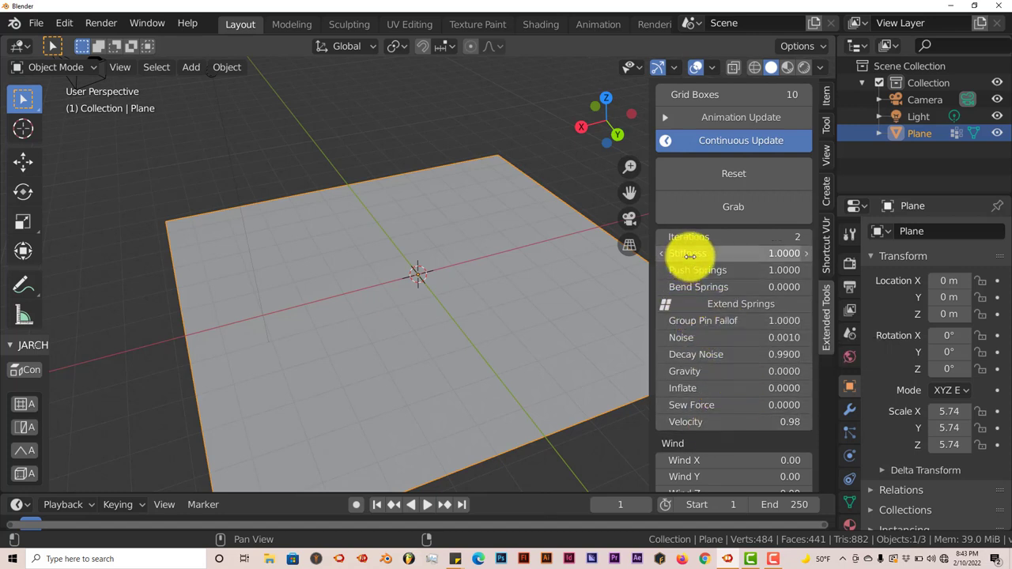
{"action": "middle_click_drag", "start_coordinate": [526, 312], "coordinate": [415, 317]}
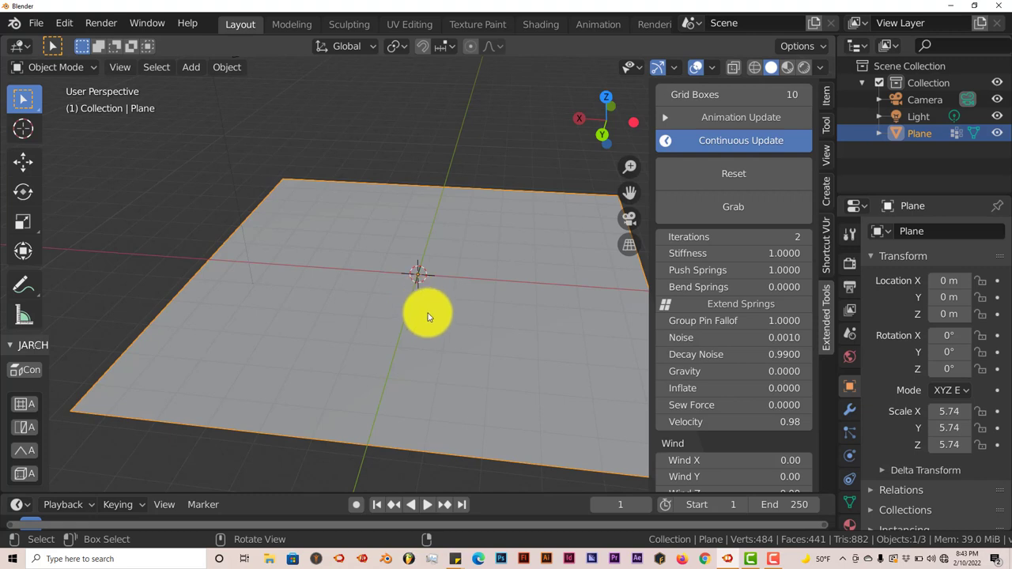
- Start a new General scene without saving the cloth scene
{"action": "left_click", "coordinate": [36, 22]}
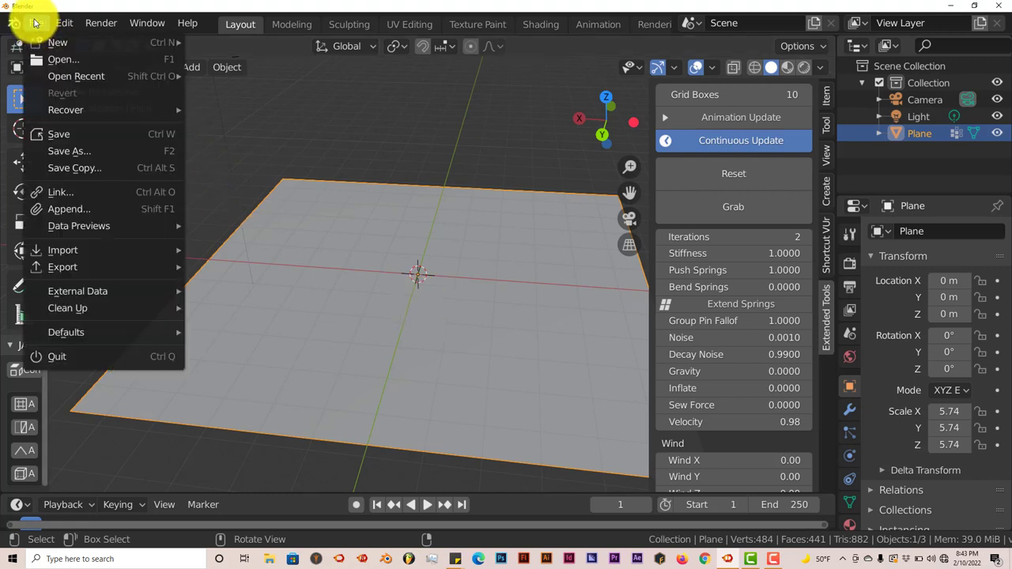
{"action": "mouse_move", "coordinate": [49, 42]}
{"action": "left_click", "coordinate": [225, 42]}
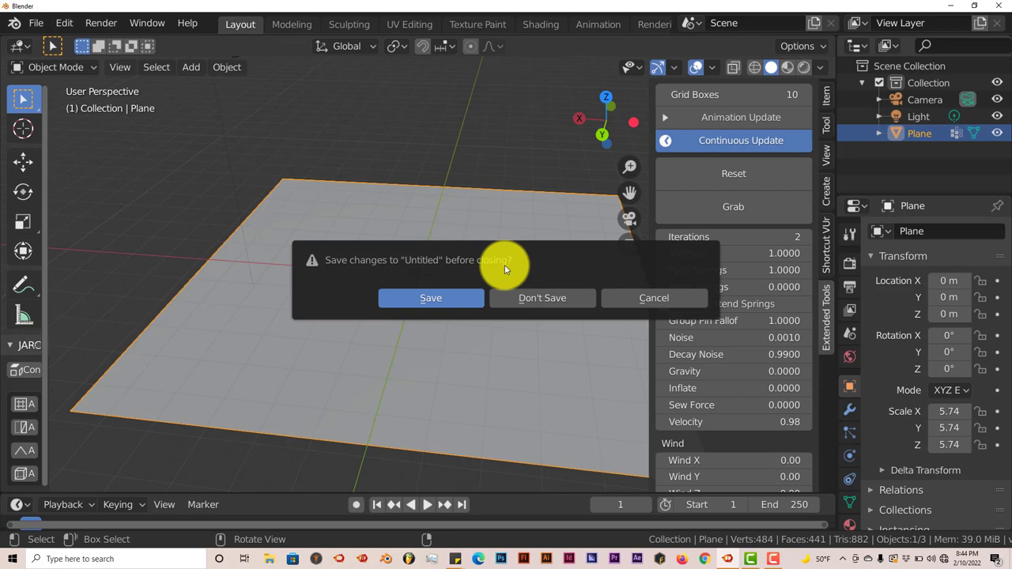
{"action": "left_click", "coordinate": [532, 299]}
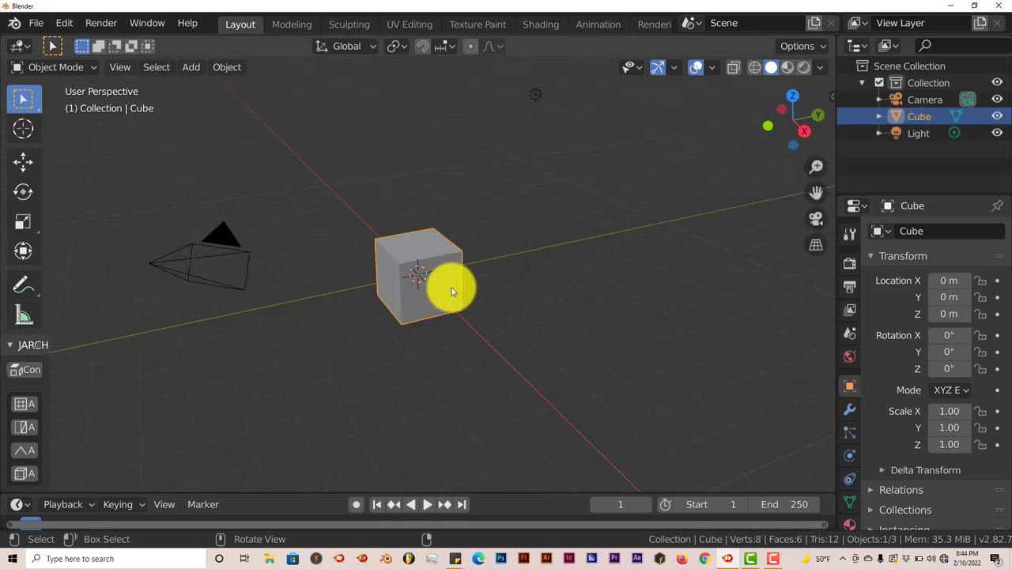
- Replace the default cube with a plane scaled to 5.23 and enter Edit Mode
{"action": "key", "text": "Delete"}
{"action": "key", "text": "shift+a"}
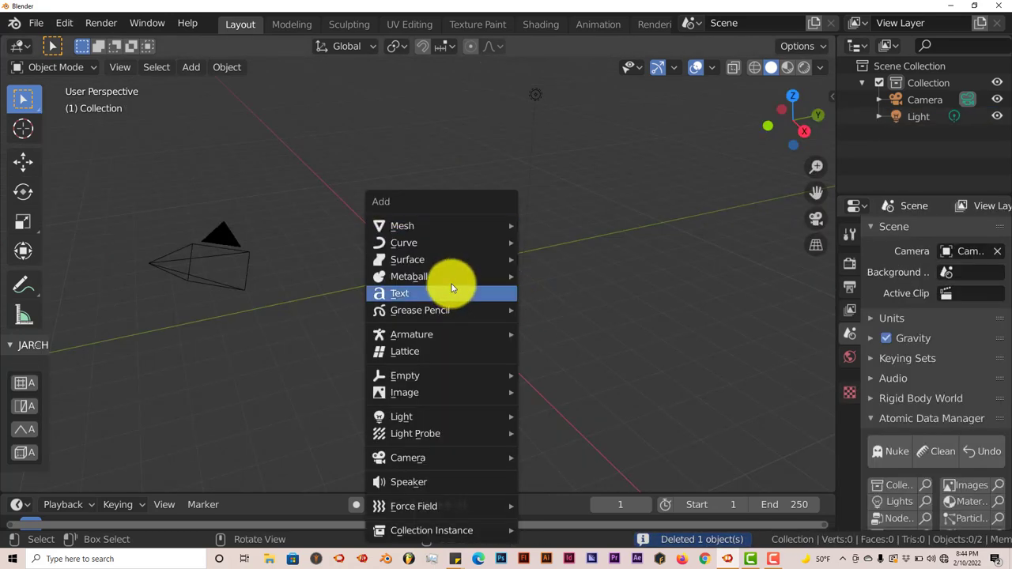
{"action": "mouse_move", "coordinate": [460, 230]}
{"action": "left_click", "coordinate": [554, 229]}
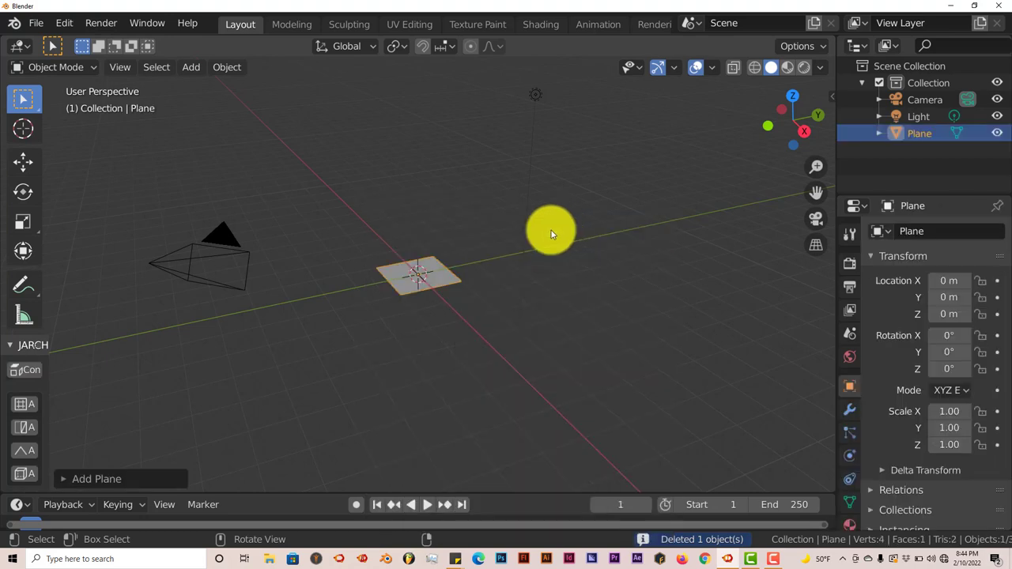
{"action": "key", "text": "s"}
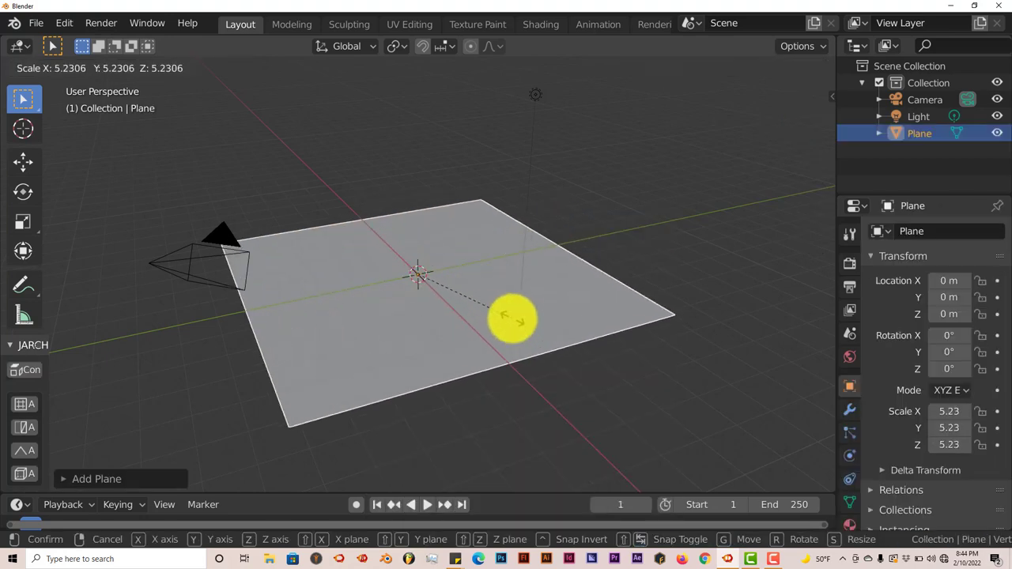
{"action": "left_click", "coordinate": [500, 326]}
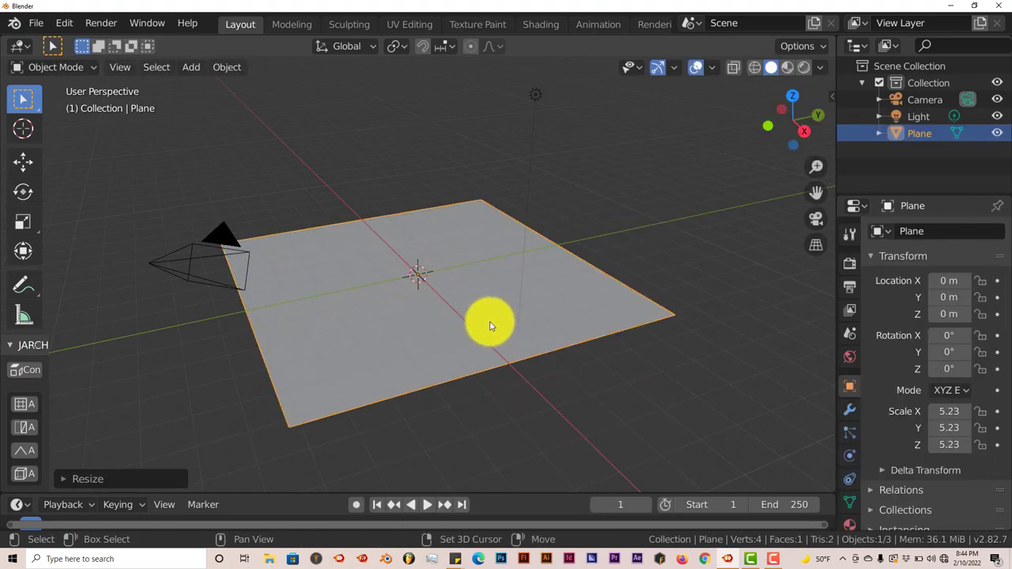
{"action": "key", "text": "Tab"}
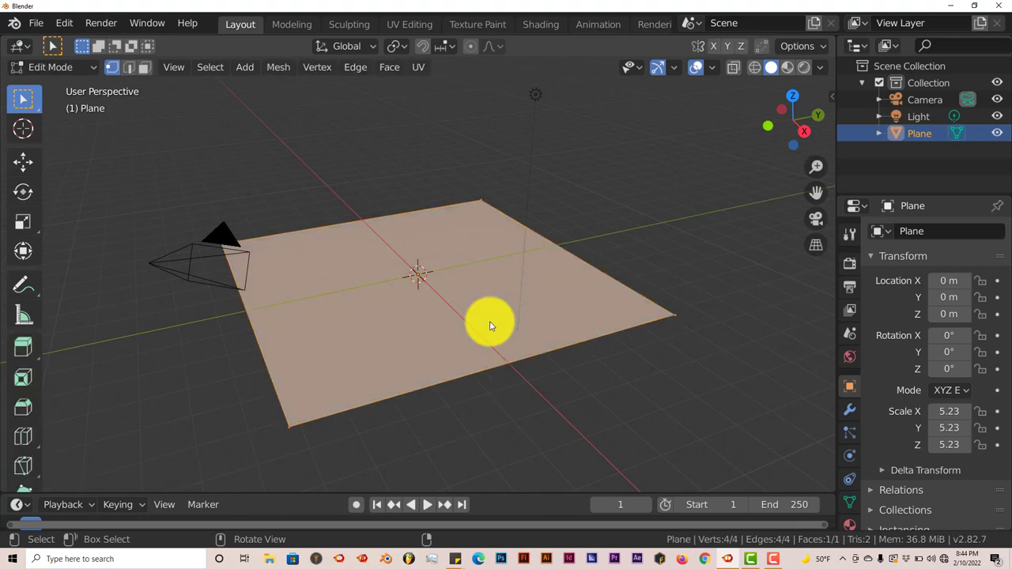
- Subdivide the plane with 20 cuts into a 441-face grid and return to Object Mode
{"action": "right_click", "coordinate": [491, 326]}
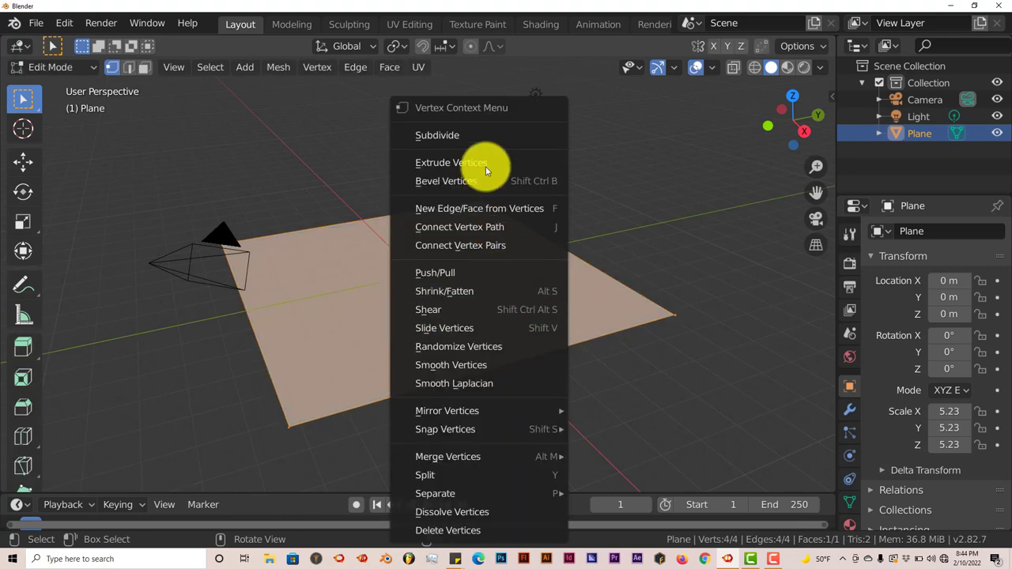
{"action": "left_click", "coordinate": [470, 131]}
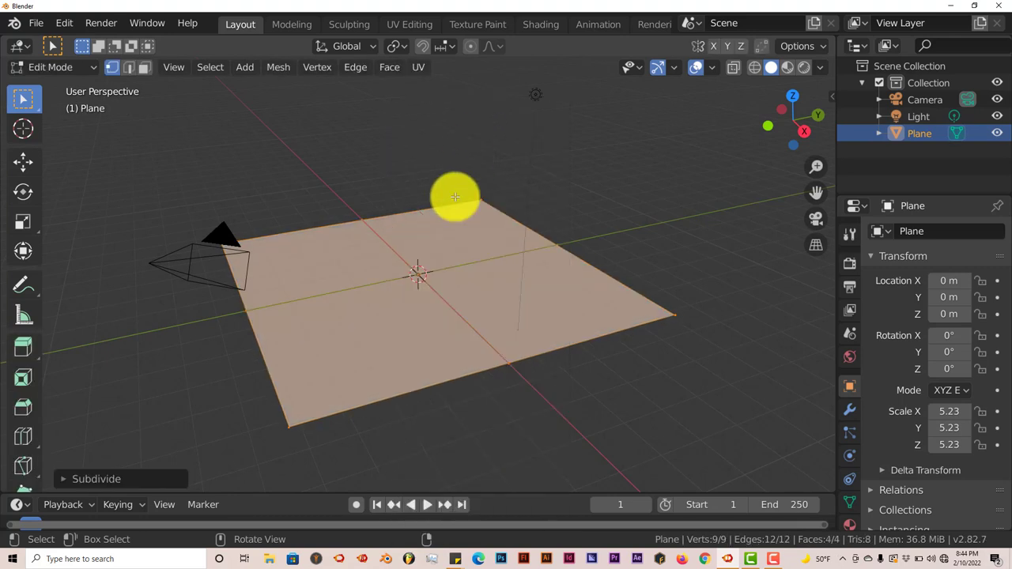
{"action": "left_click", "coordinate": [75, 479]}
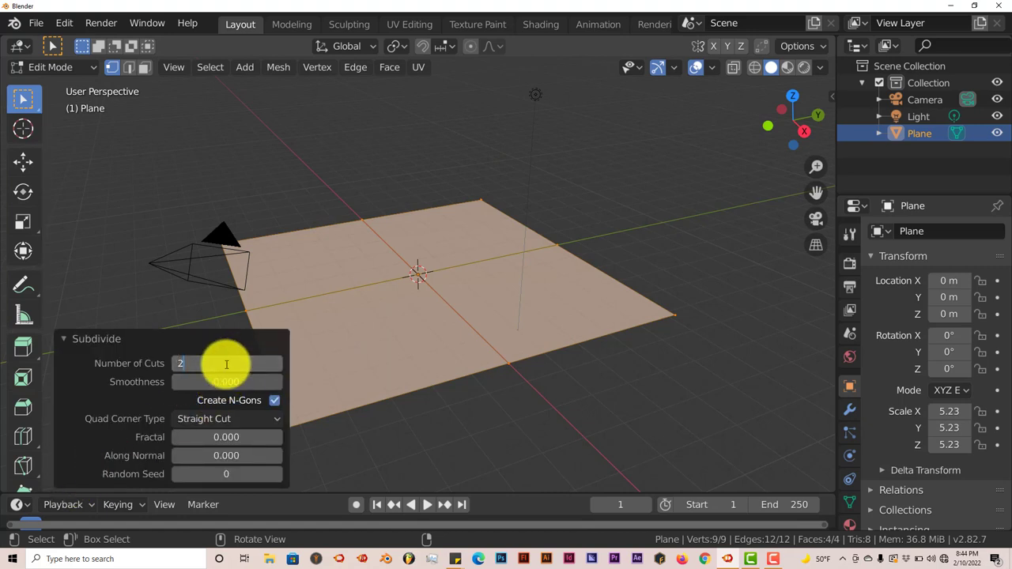
{"action": "left_click", "coordinate": [226, 364]}
{"action": "type", "text": "20"}
{"action": "key", "text": "Return"}
{"action": "left_click", "coordinate": [63, 338]}
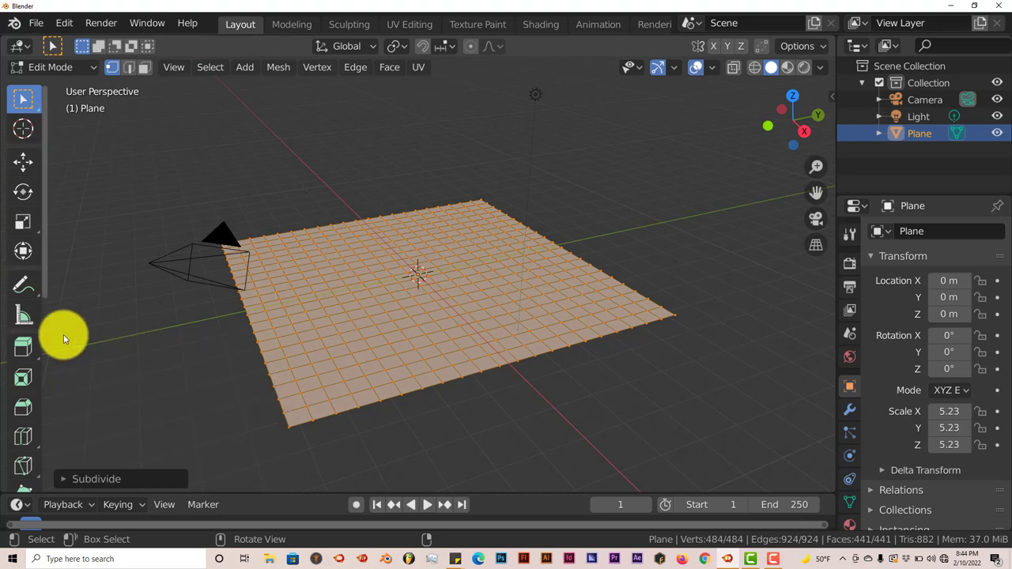
{"action": "key", "text": "Tab"}
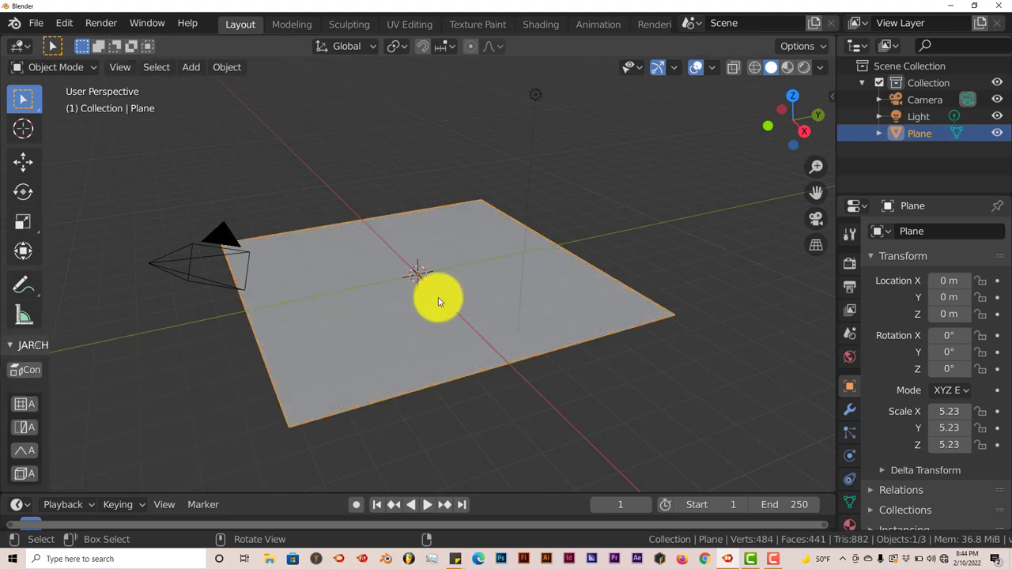
- Duplicate the plane and raise the copy, Plane.001, to Z 2.71 above the original
{"action": "left_click", "coordinate": [24, 166]}
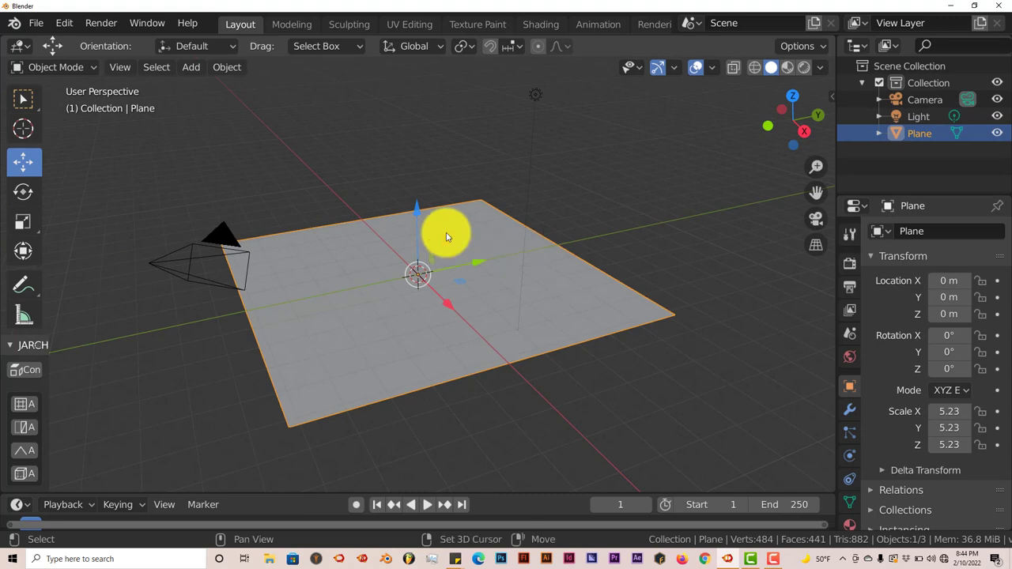
{"action": "key", "text": "shift+d"}
{"action": "key", "text": "Escape"}
{"action": "left_click_drag", "start_coordinate": [419, 209], "coordinate": [405, 128]}
{"action": "middle_click_drag", "start_coordinate": [405, 128], "coordinate": [400, 271]}
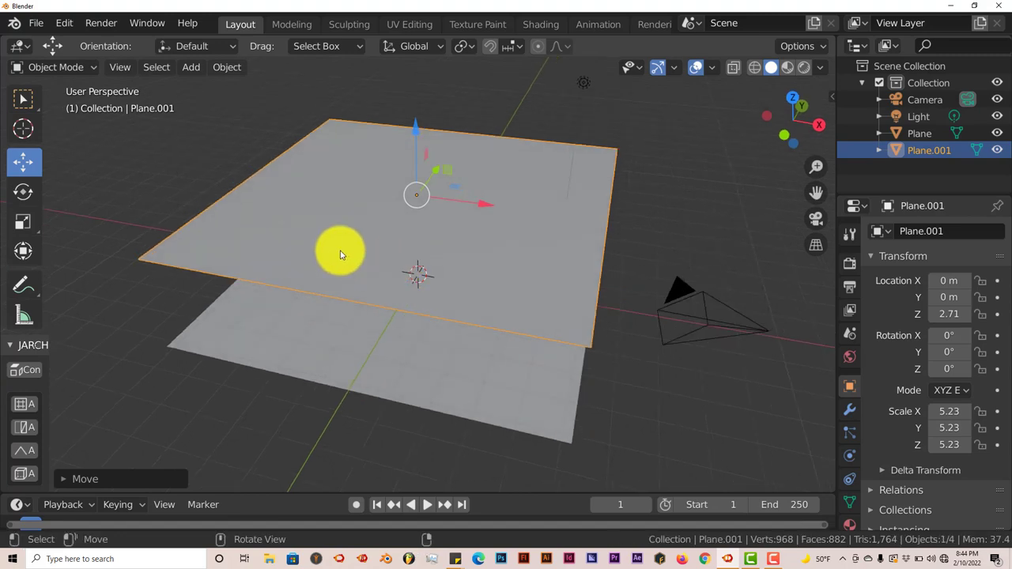
- Bring Plane.001 back to Object Mode and Shift-select the lower Plane as well
{"action": "key", "text": "Tab"}
{"action": "key", "text": "grave"}
{"action": "key", "text": "Escape"}
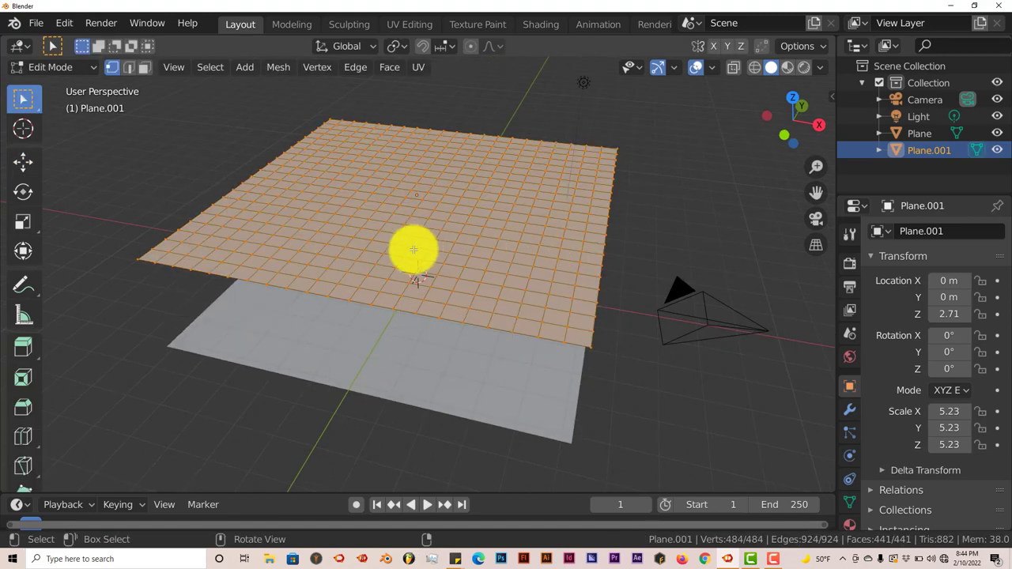
{"action": "middle_click_drag", "start_coordinate": [388, 309], "coordinate": [388, 322]}
{"action": "key", "text": "Tab"}
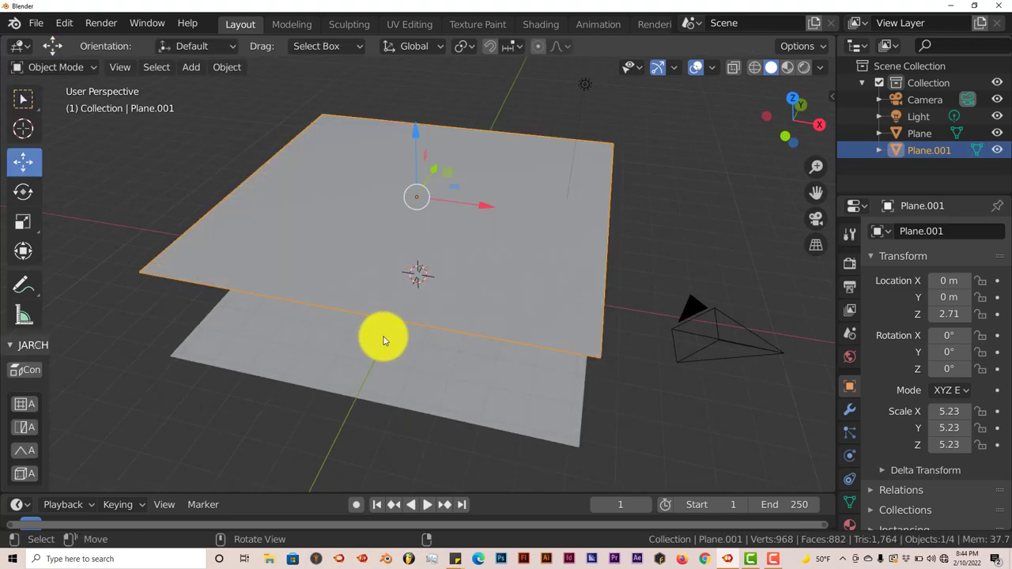
{"action": "left_click", "coordinate": [384, 353], "text": "shift"}
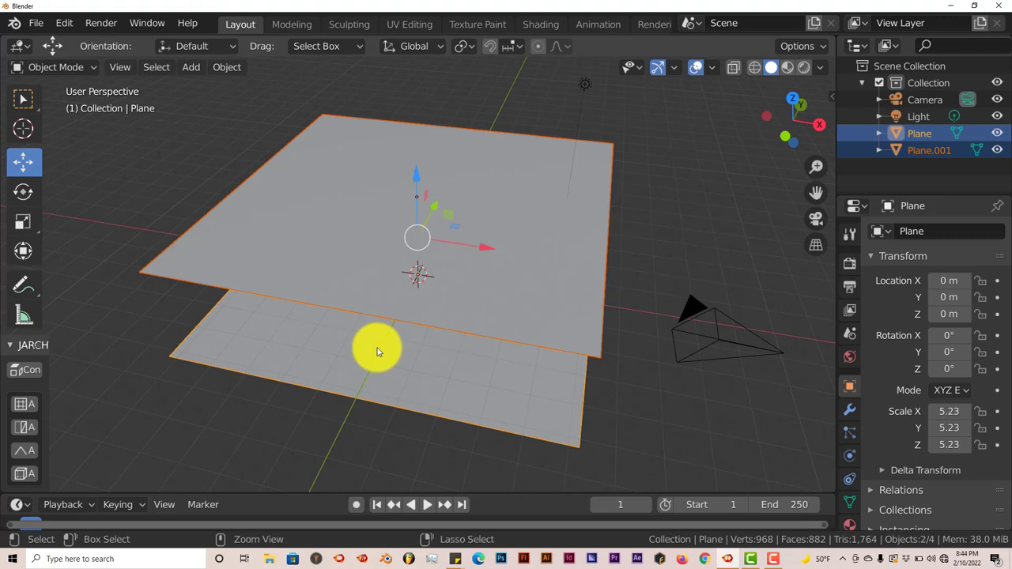
- Join both planes with Ctrl+J, then in Edit Mode select the front edge loops of both sheets
{"action": "key", "text": "ctrl+j"}
{"action": "key", "text": "Tab"}
{"action": "middle_click_drag", "start_coordinate": [332, 284], "coordinate": [223, 268]}
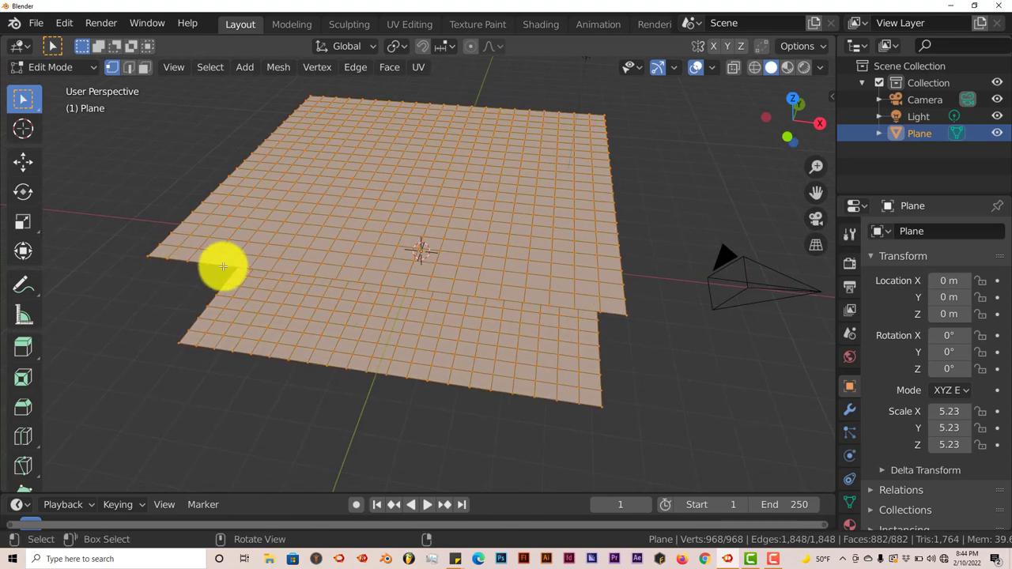
{"action": "key", "text": "alt+a"}
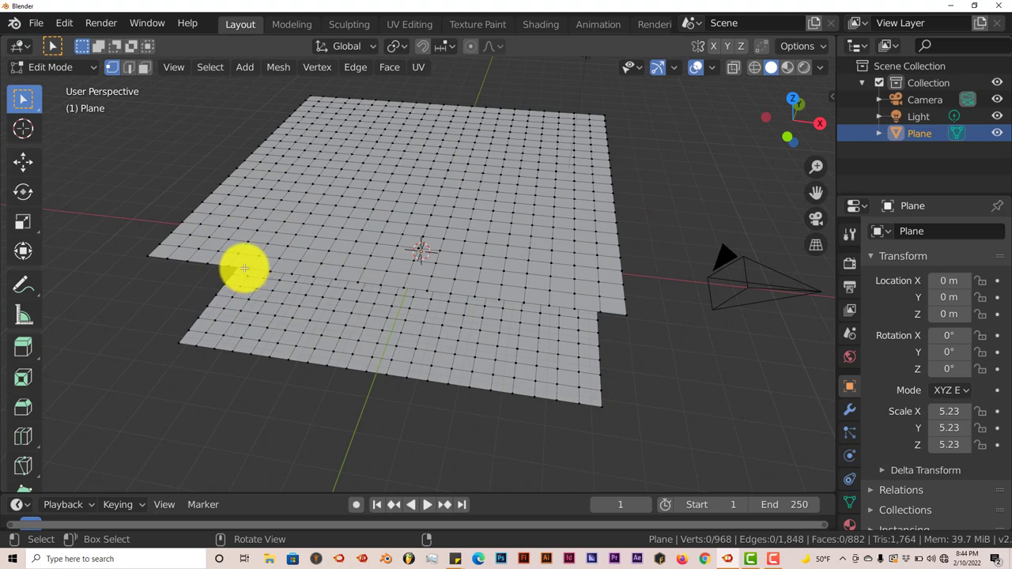
{"action": "left_click", "coordinate": [182, 259], "text": "alt"}
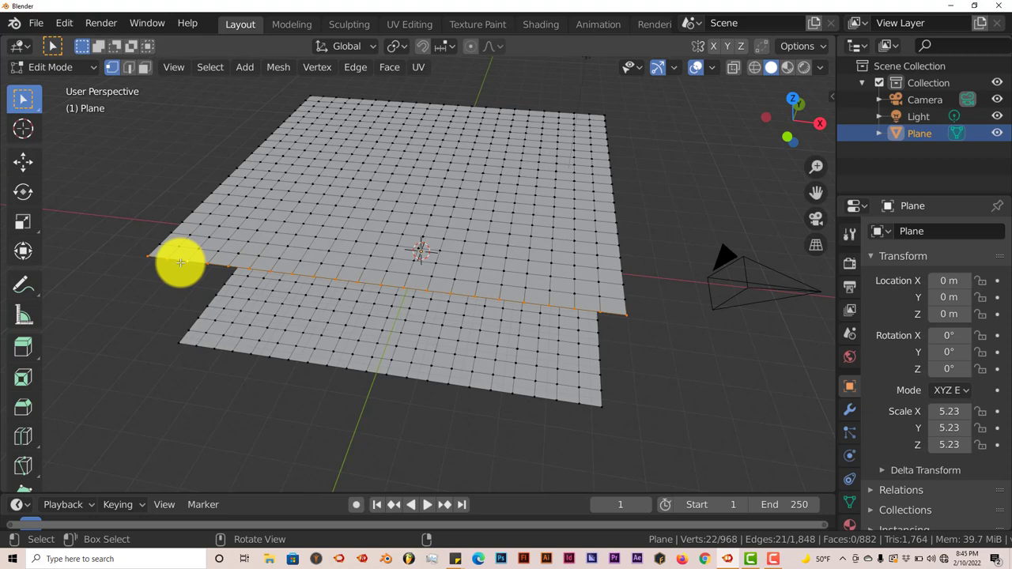
{"action": "scroll", "coordinate": [181, 262], "scroll_direction": "up", "scroll_amount": 2}
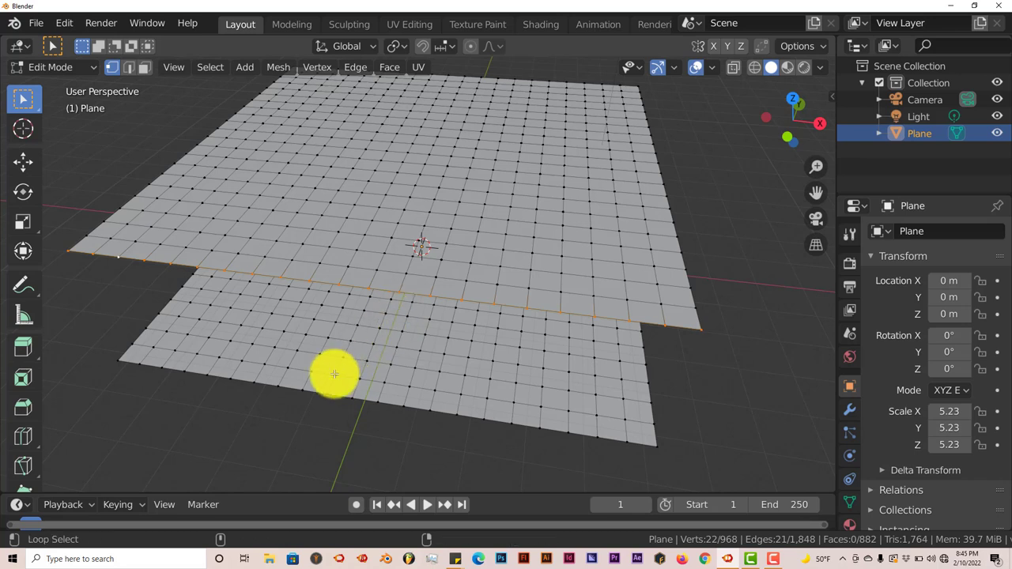
{"action": "left_click", "coordinate": [268, 384], "text": "alt+shift"}
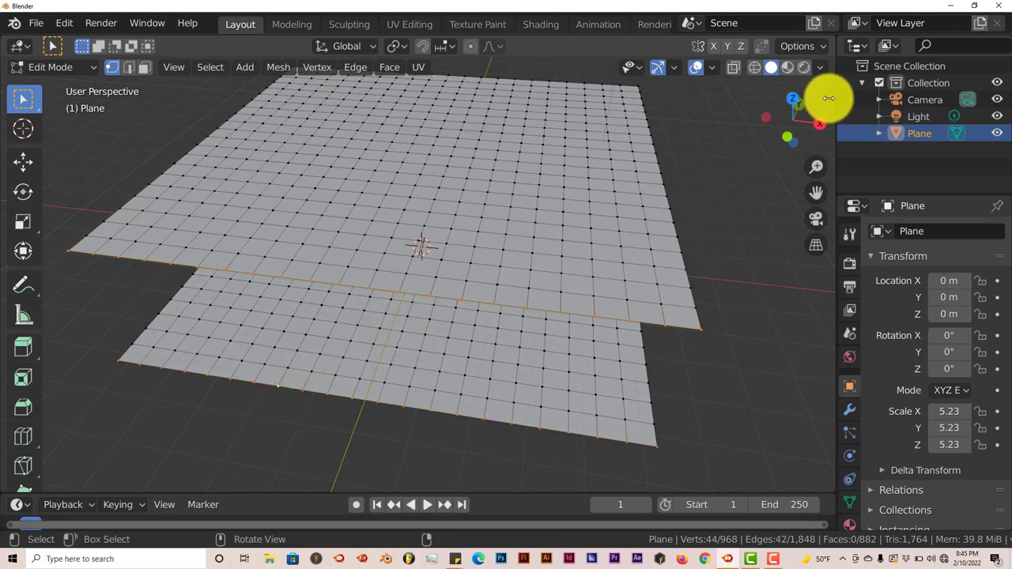
- Enable Modeling Cloth on the joined Plane from the Extended Tools side panel
{"action": "left_click", "coordinate": [830, 98]}
{"action": "left_click", "coordinate": [827, 281]}
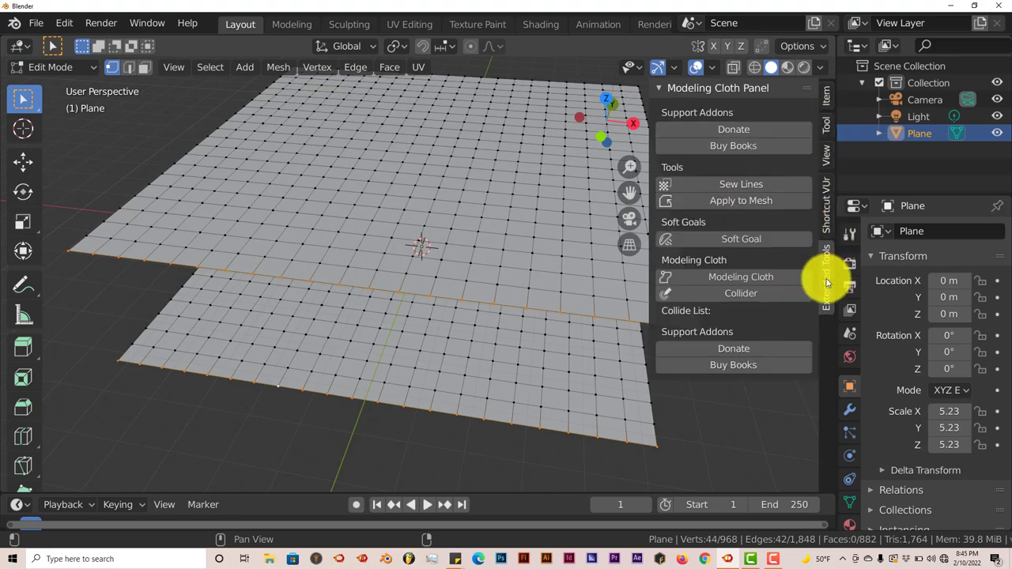
{"action": "left_click", "coordinate": [746, 277]}
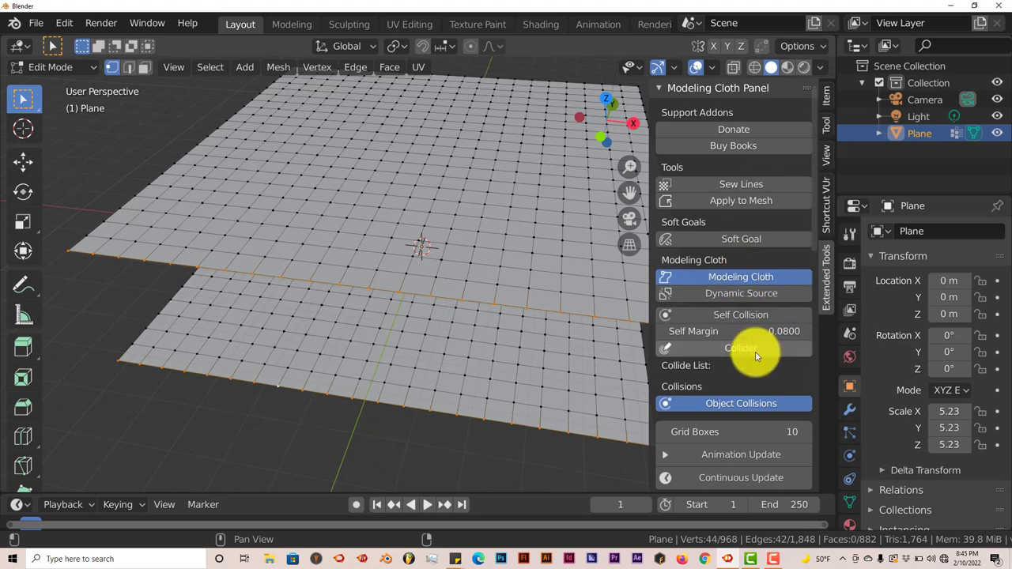
- Connect the two selected front edges with Sew Lines, raising the edge count to 1,870
{"action": "scroll", "coordinate": [756, 352], "scroll_direction": "down", "scroll_amount": 2}
{"action": "scroll", "coordinate": [756, 358], "scroll_direction": "down", "scroll_amount": 5}
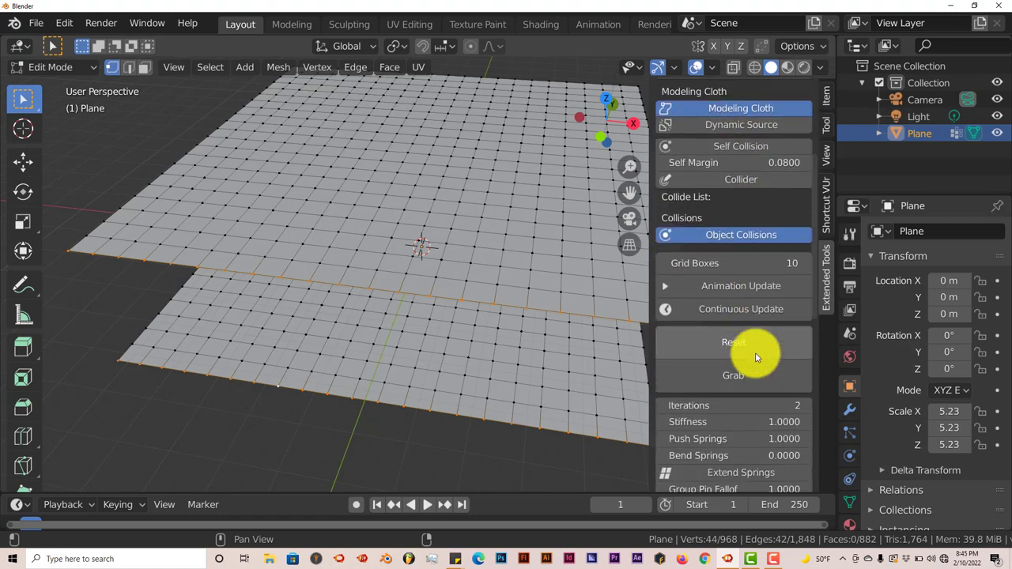
{"action": "scroll", "coordinate": [755, 356], "scroll_direction": "up", "scroll_amount": 6}
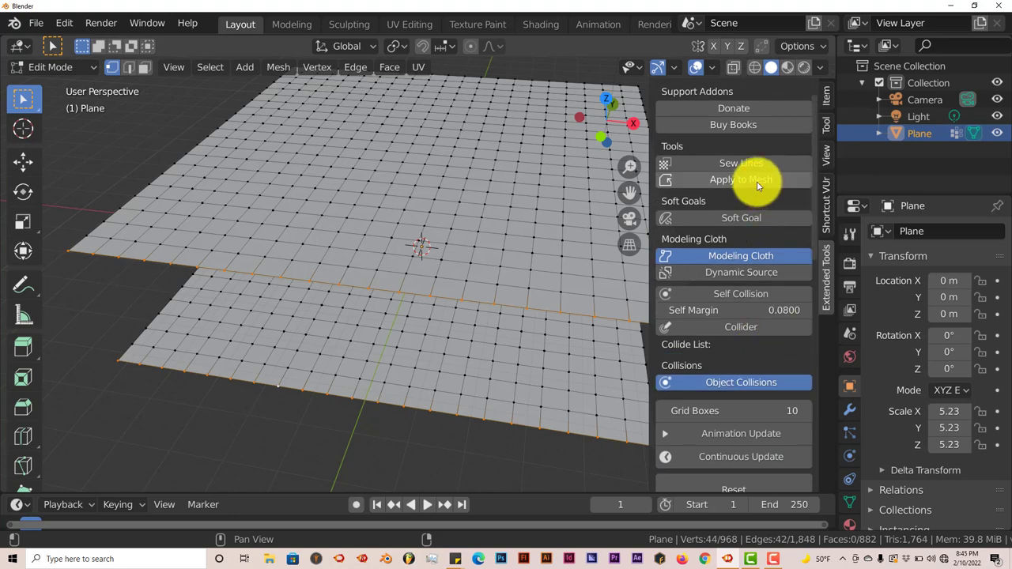
{"action": "left_click", "coordinate": [741, 163]}
{"action": "middle_click_drag", "start_coordinate": [554, 319], "coordinate": [248, 188]}
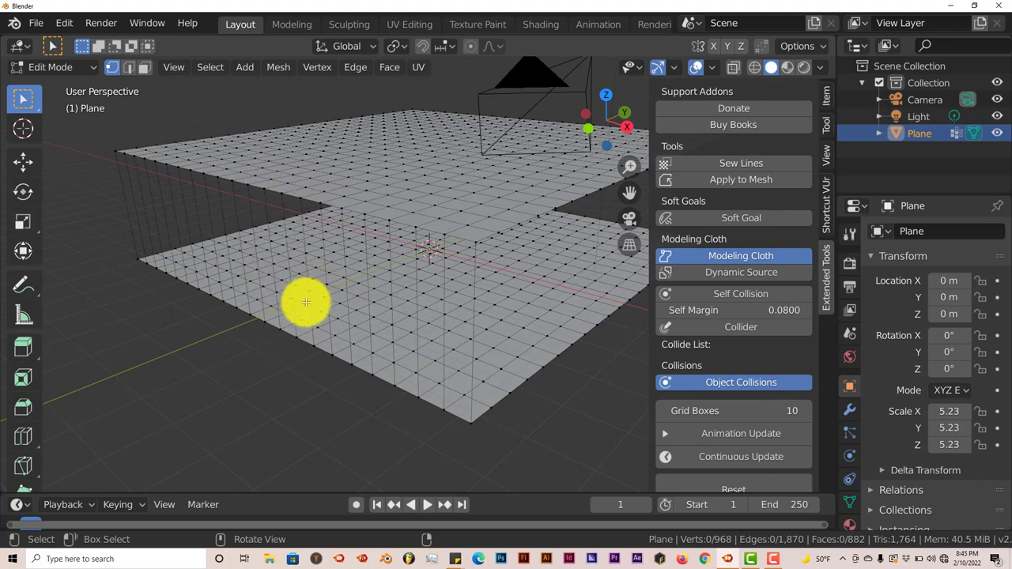
{"action": "middle_click_drag", "start_coordinate": [306, 301], "coordinate": [351, 280]}
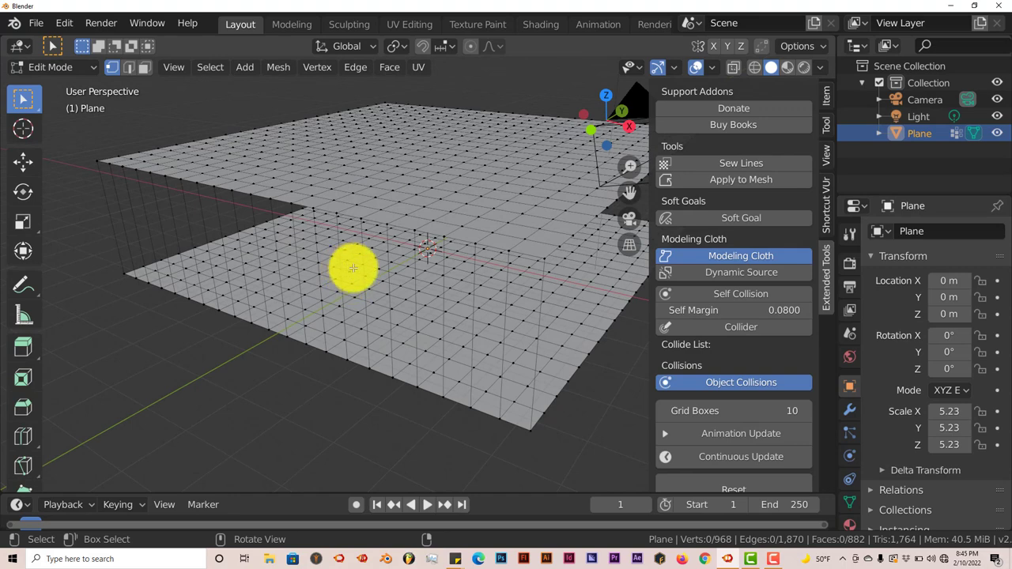
{"action": "middle_click_drag", "start_coordinate": [350, 266], "coordinate": [335, 279]}
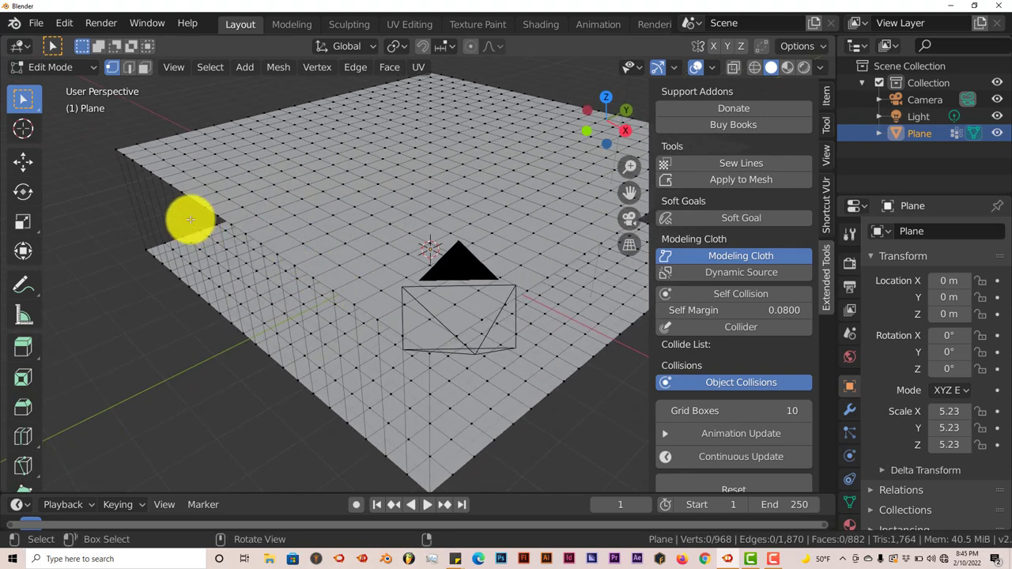
{"action": "middle_click_drag", "start_coordinate": [324, 361], "coordinate": [291, 334]}
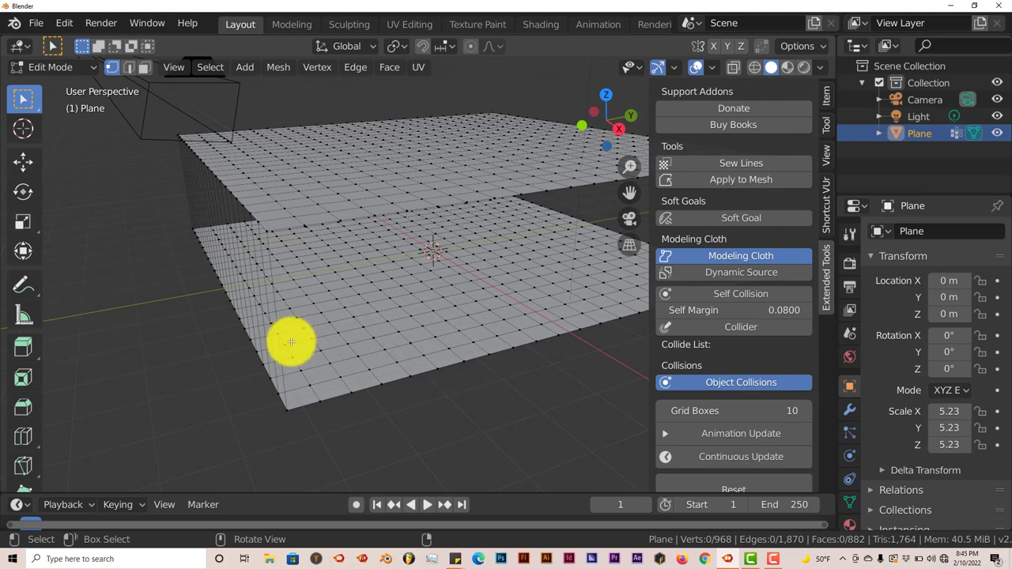
{"action": "middle_click_drag", "start_coordinate": [291, 342], "coordinate": [308, 341]}
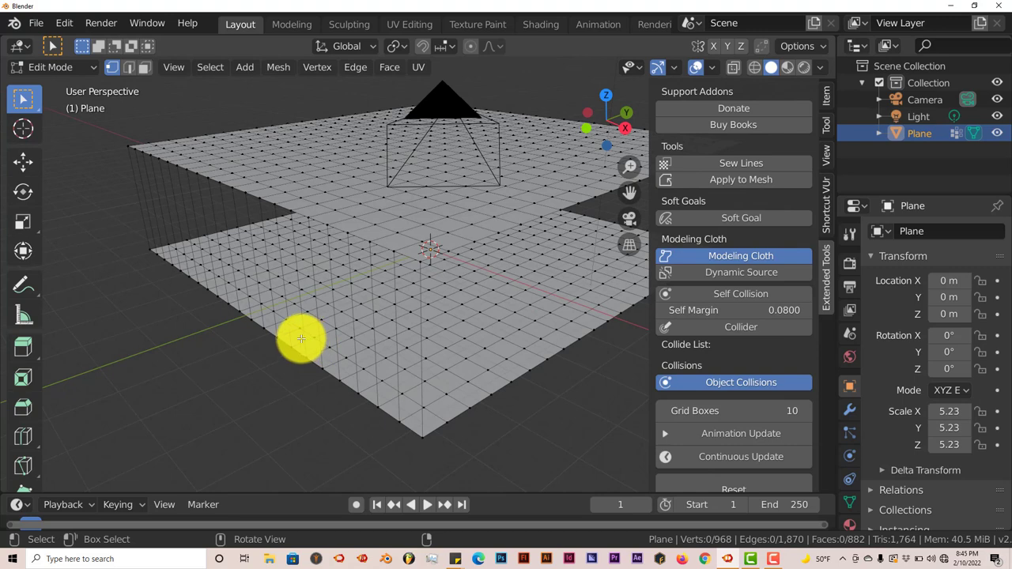
{"action": "middle_click_drag", "start_coordinate": [295, 337], "coordinate": [214, 307]}
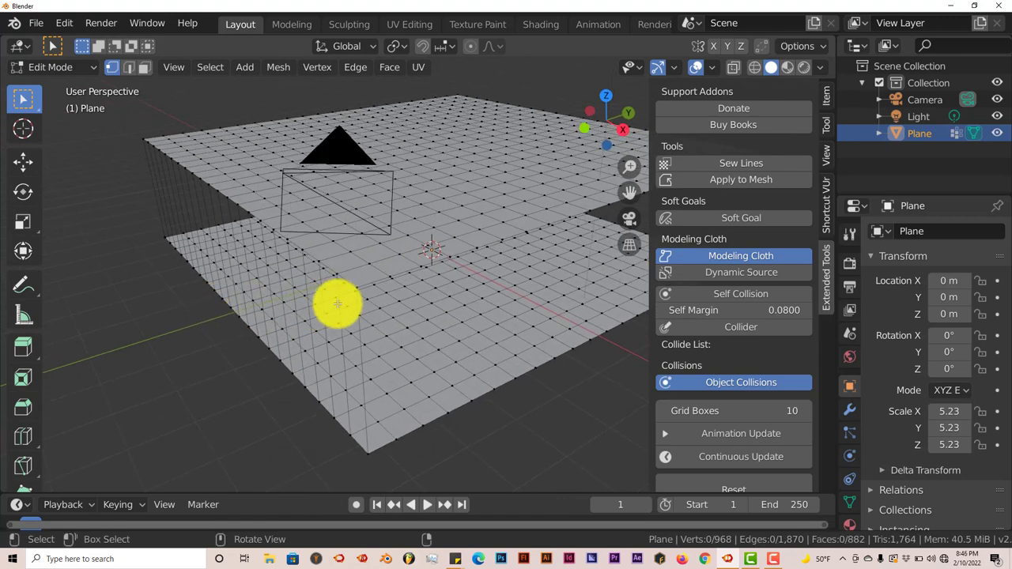
{"action": "middle_click_drag", "start_coordinate": [332, 306], "coordinate": [301, 302]}
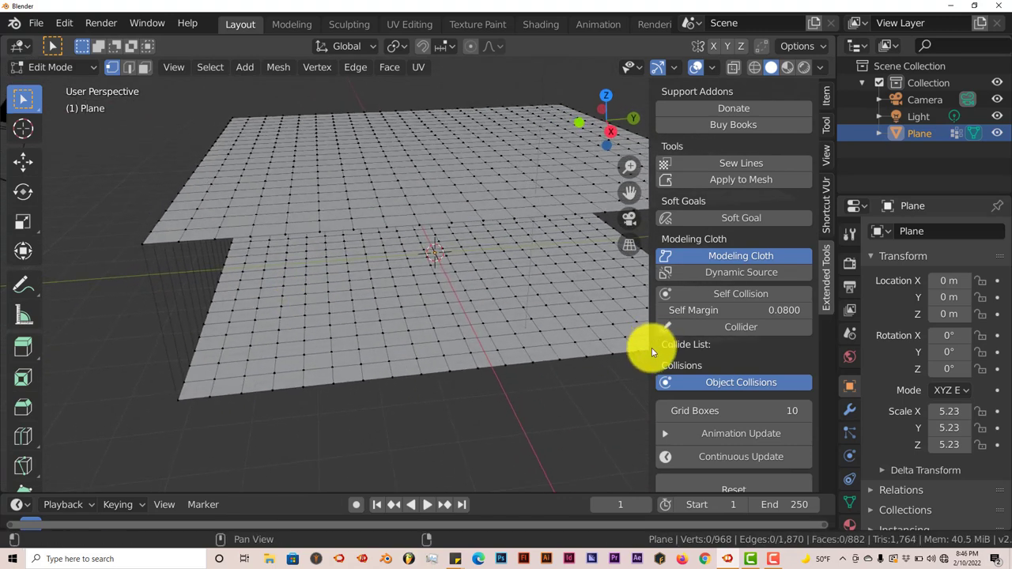
{"action": "scroll", "coordinate": [677, 346], "scroll_direction": "up", "scroll_amount": 1}
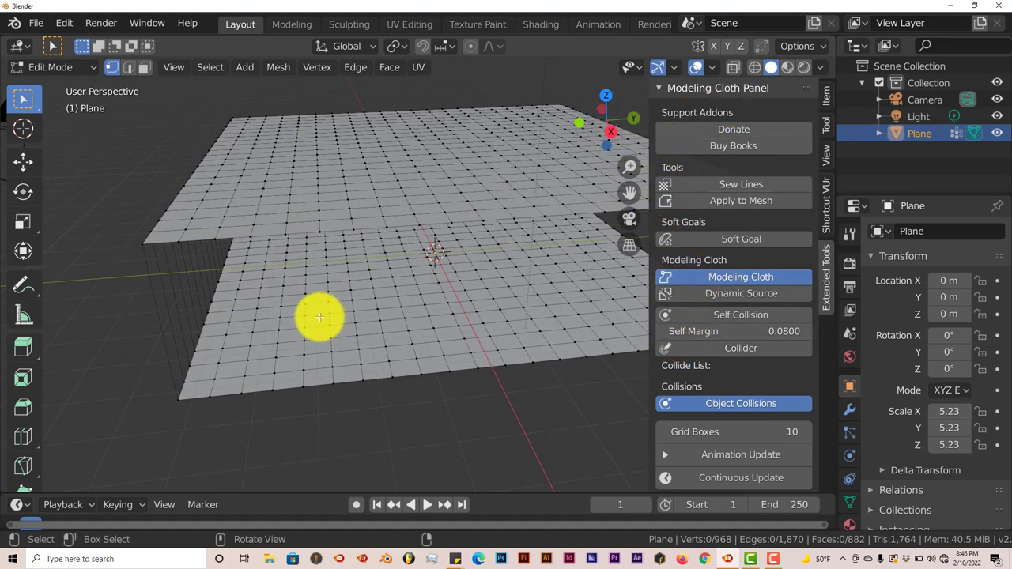
{"action": "middle_click_drag", "start_coordinate": [316, 316], "coordinate": [351, 318]}
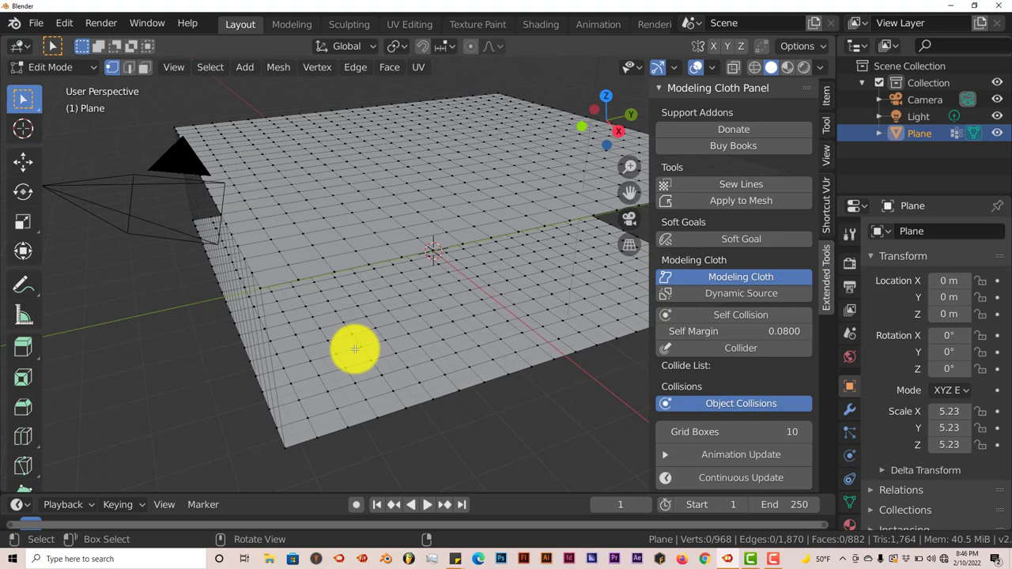
{"action": "scroll", "coordinate": [360, 348], "scroll_direction": "down", "scroll_amount": 2}
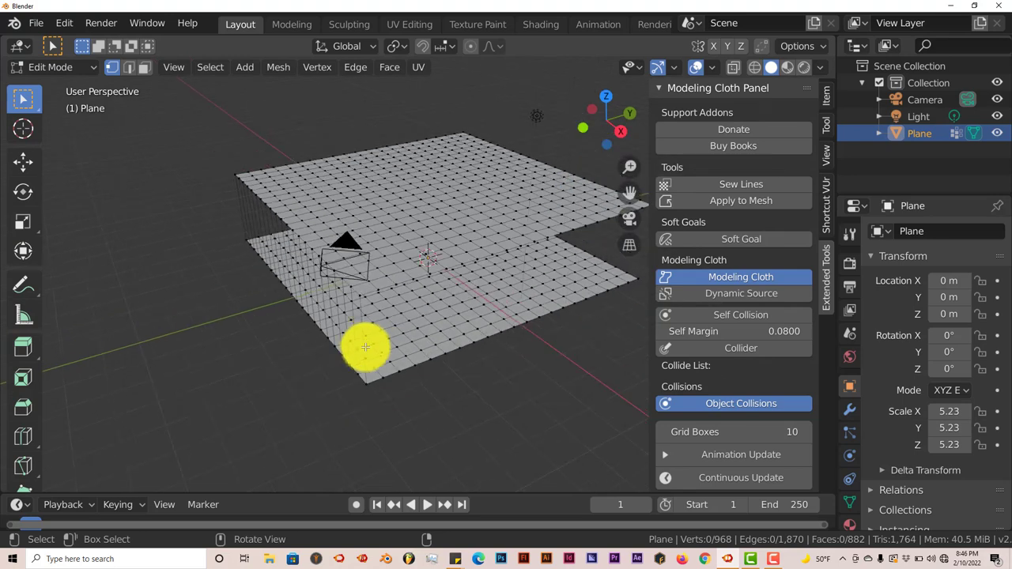
{"action": "middle_click_drag", "start_coordinate": [364, 341], "coordinate": [351, 343]}
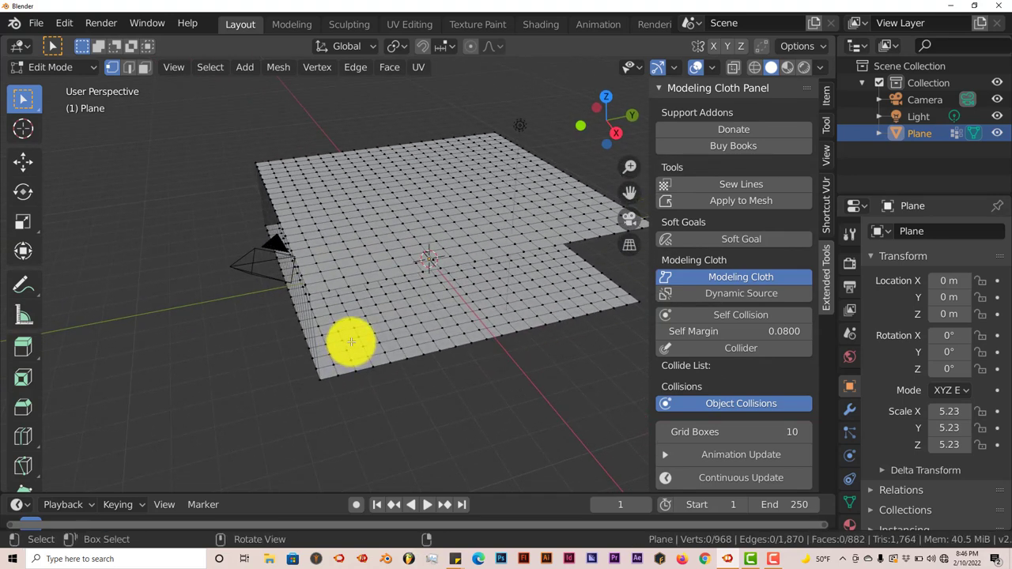